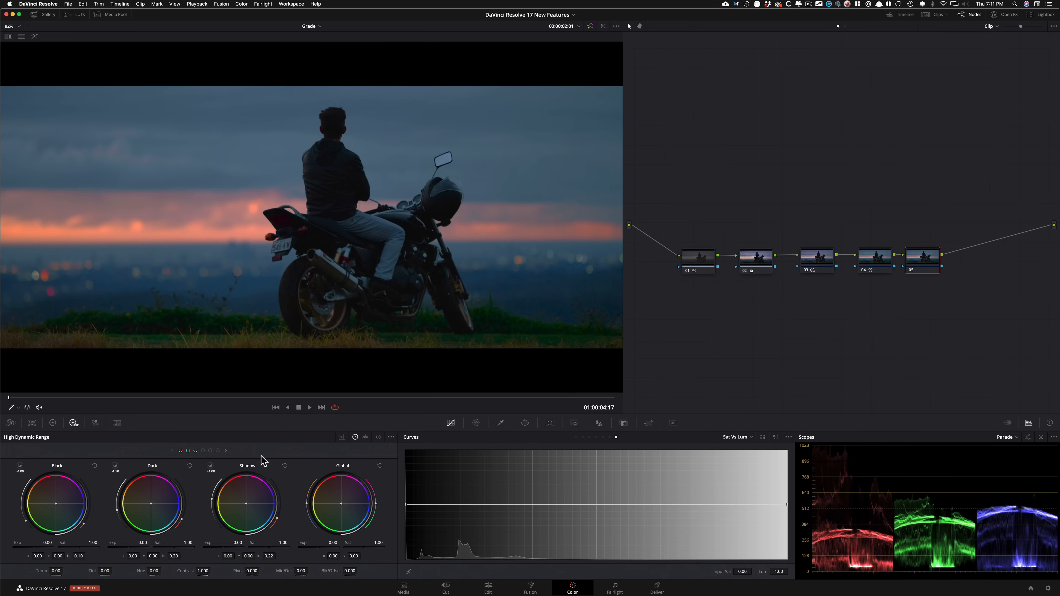
Step: Switch to Preview, view the Ansel Adams.png zone system illustration, and return to DaVinci Resolve
key("super+Tab")
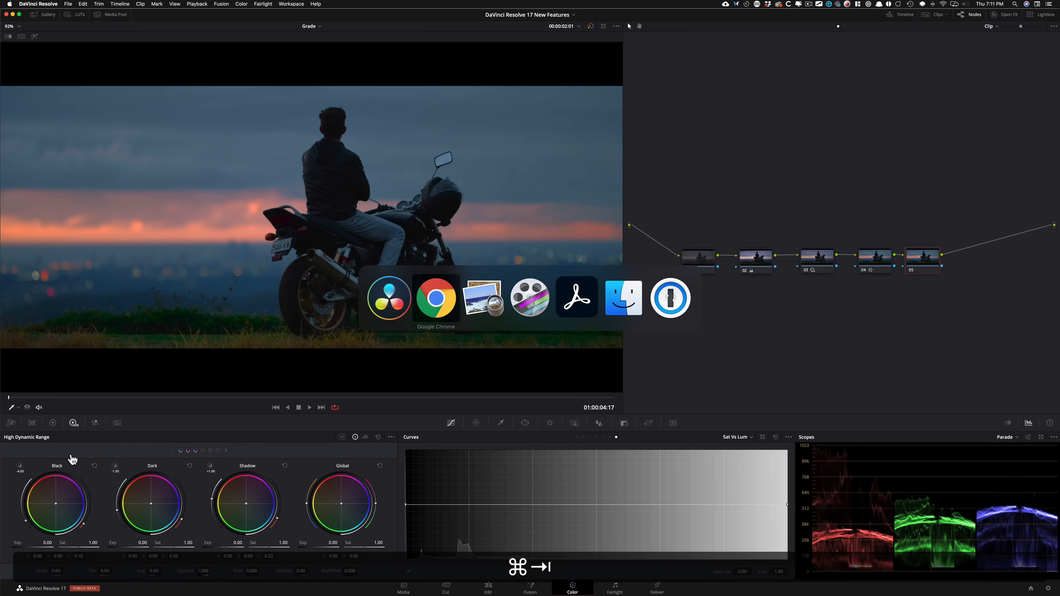
key("super+Tab")
left_click(300, 144)
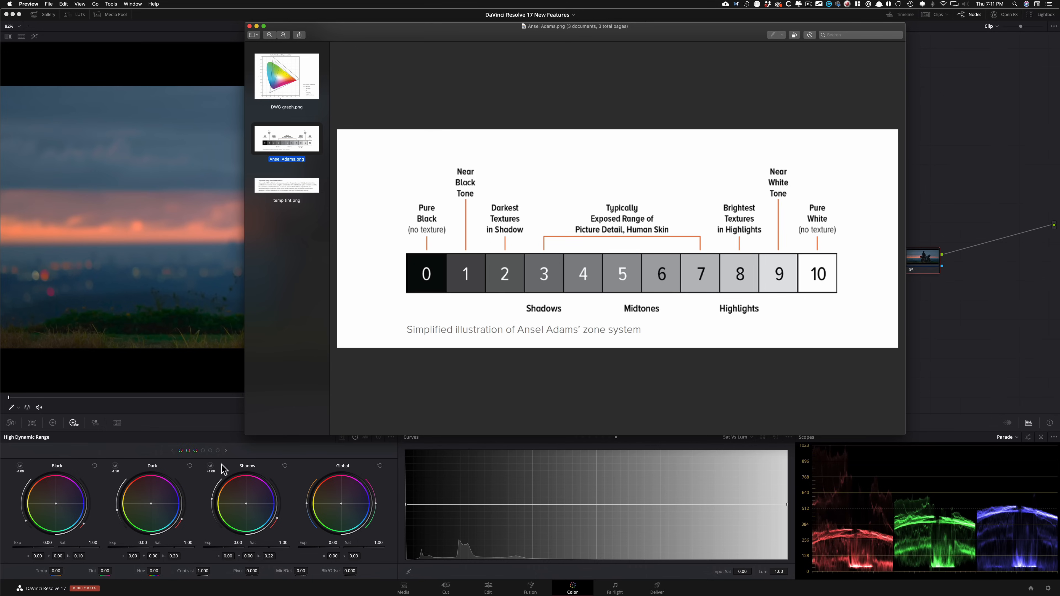
key("super+Tab")
left_click(130, 453)
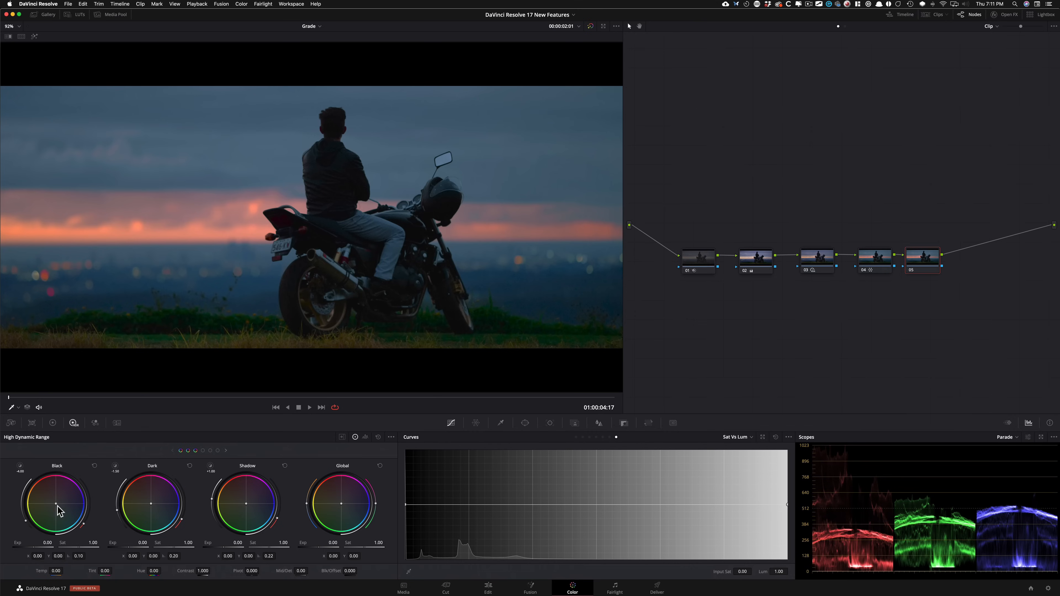
Step: Browse the zone wheels of the High Dynamic Range palette and compare the palette with the Primaries wheels
left_click(218, 451)
left_click(177, 451)
left_click(53, 423)
left_click(73, 423)
Step: Switch to Preview, read the temp tint.png text about Temp and Tint controls, and return to DaVinci Resolve
key("super+Tab")
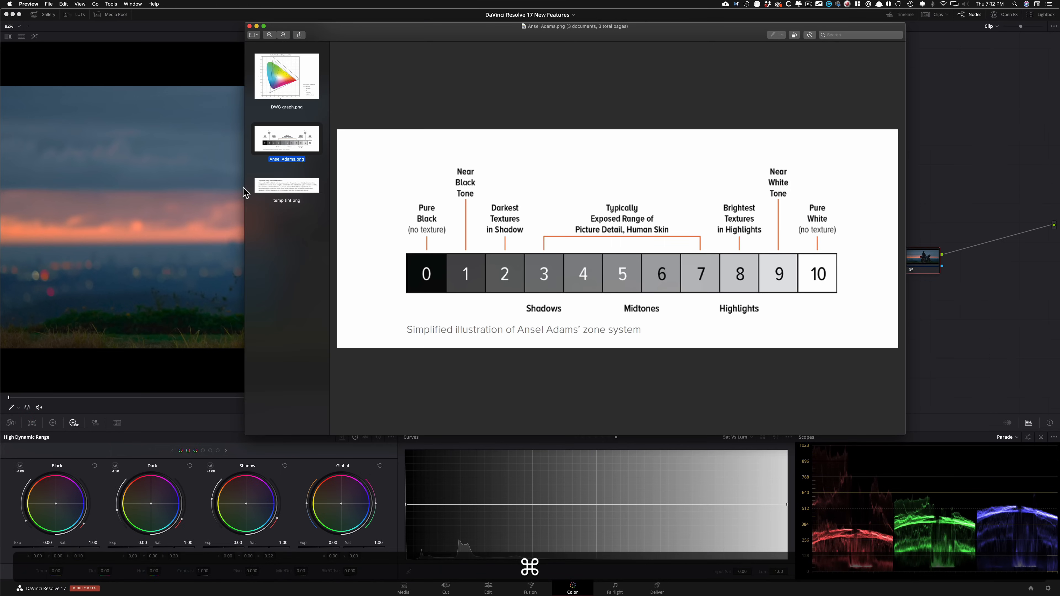
left_click(306, 190)
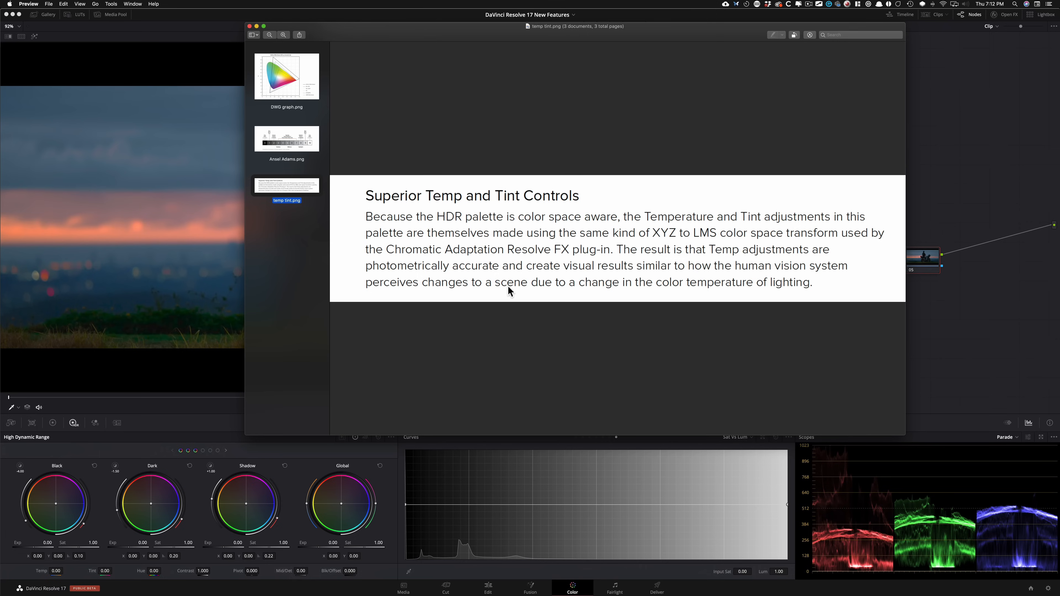
left_click(958, 136)
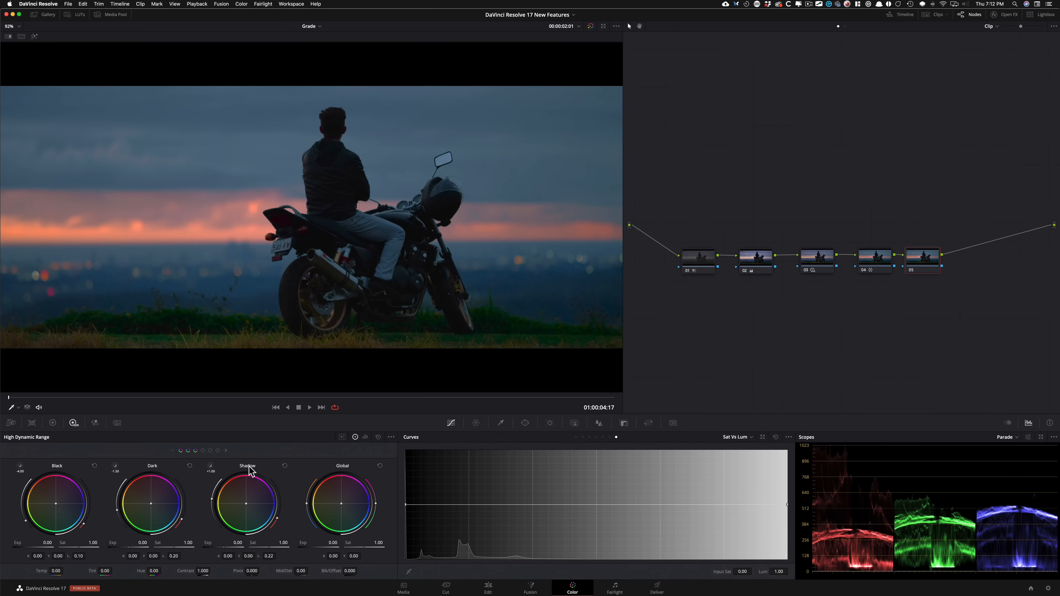
Step: Expand the HDR zones graph and examine the range of each zone from Black to Specular
left_click(341, 437)
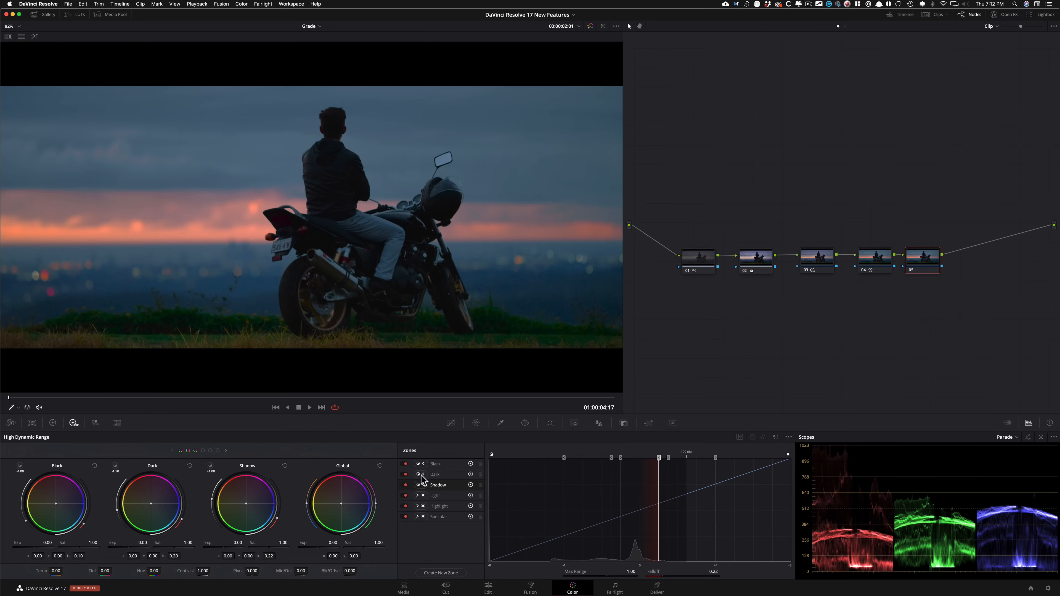
left_click(442, 464)
left_click(440, 474)
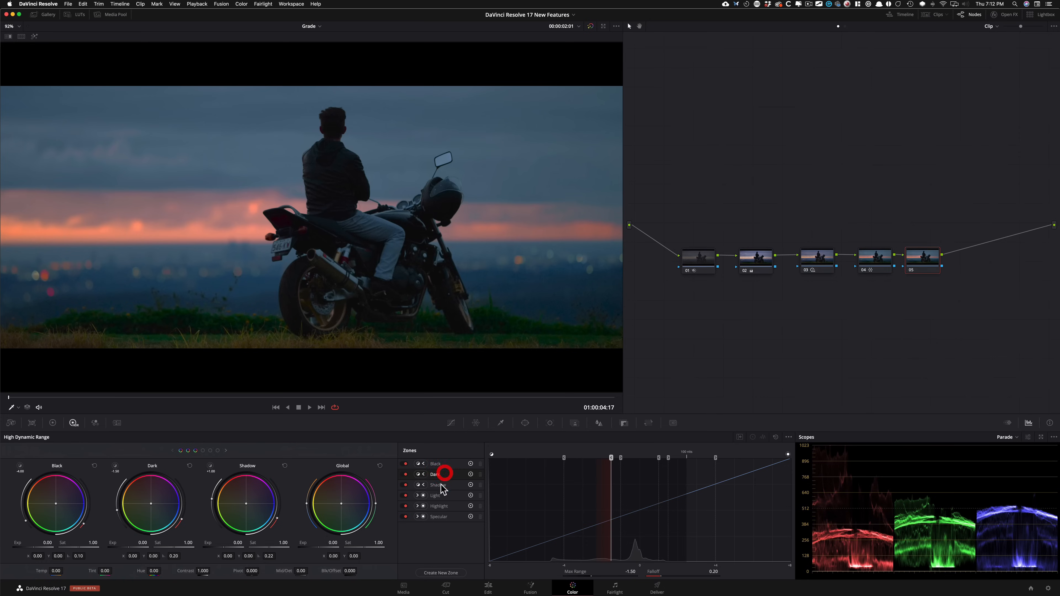
left_click(442, 484)
left_click(447, 495)
left_click(449, 515)
left_click(447, 506)
Step: Go through the zones again to examine their range and falloff settings, ending on Light, and collapse the zones graph
left_click(439, 464)
left_click(438, 475)
left_click(440, 484)
left_click(445, 496)
left_click(441, 506)
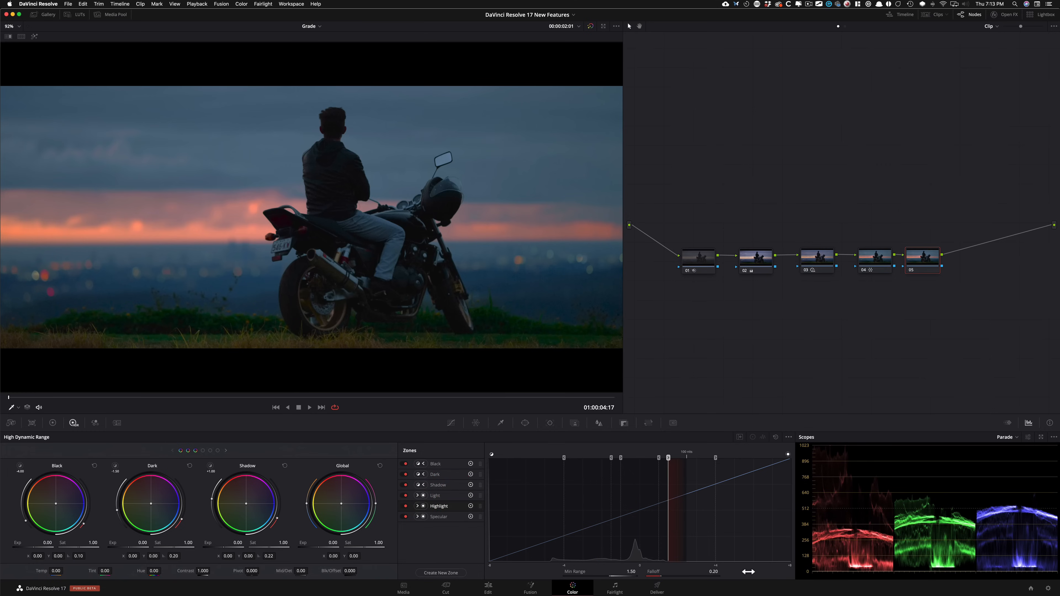
left_click(445, 521)
left_click(437, 493)
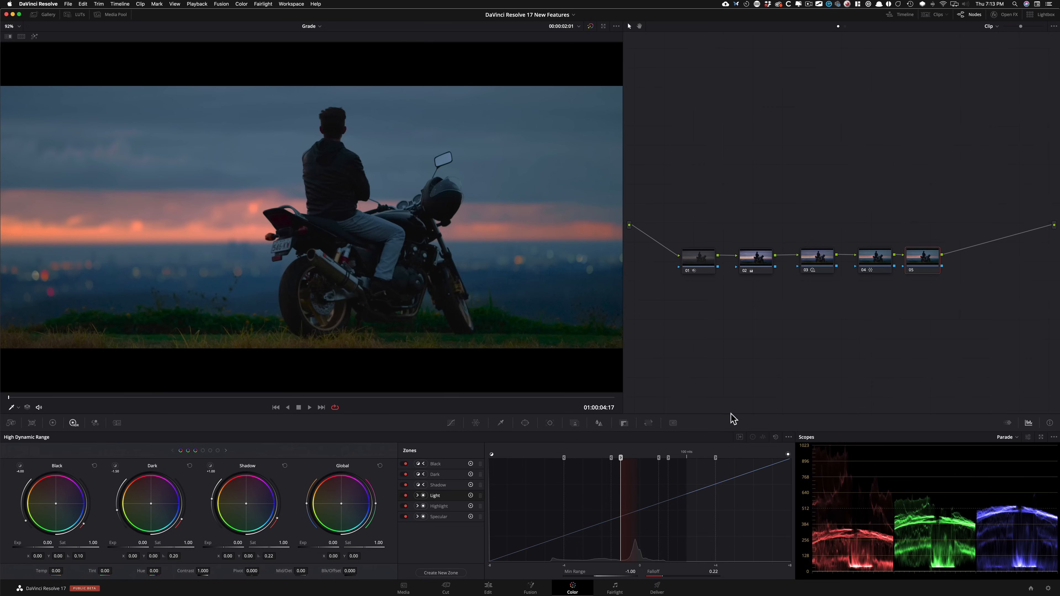
left_click(740, 438)
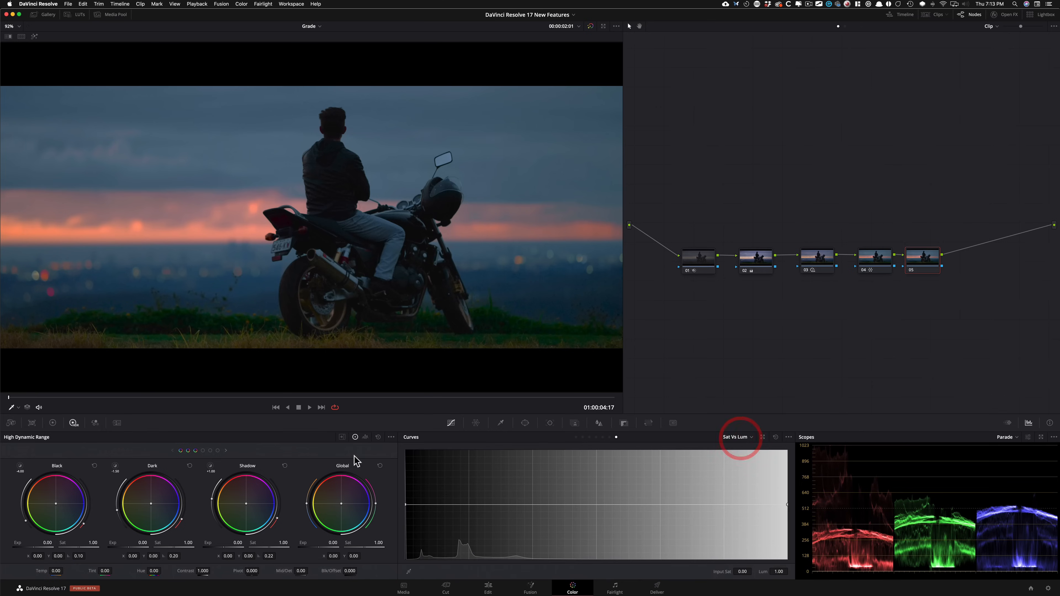
Step: Show the HDR zones view in place of the wheels, restore the wheels, and briefly expand the zones graph beside them
left_click(367, 437)
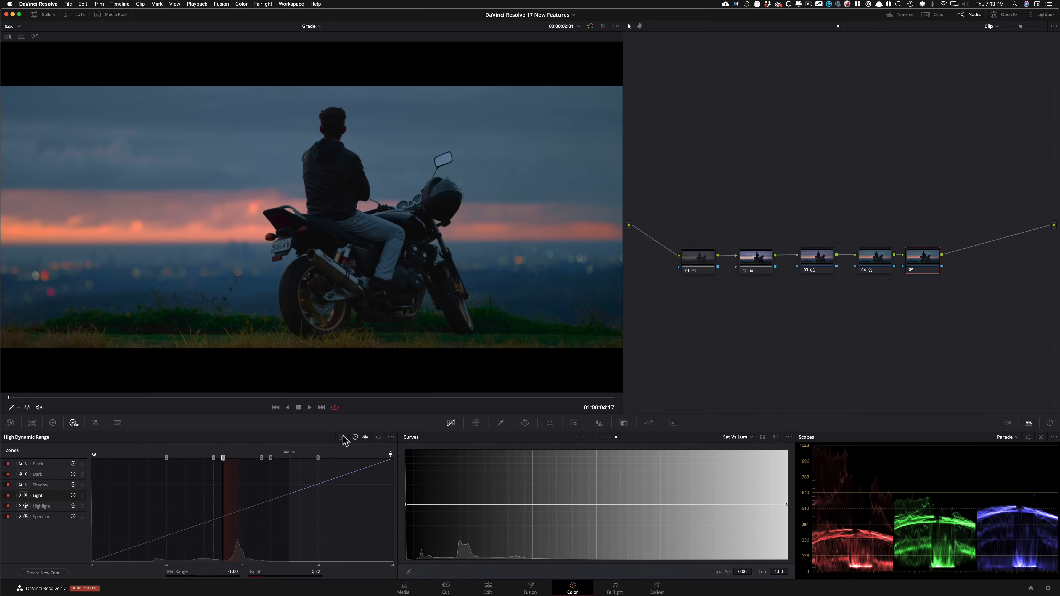
left_click(354, 438)
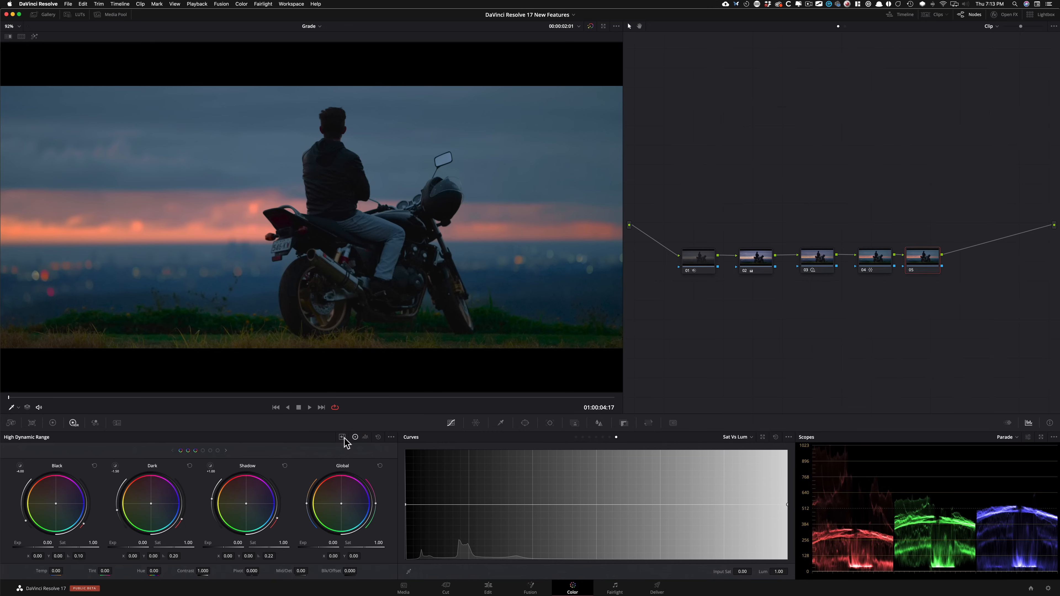
left_click(342, 437)
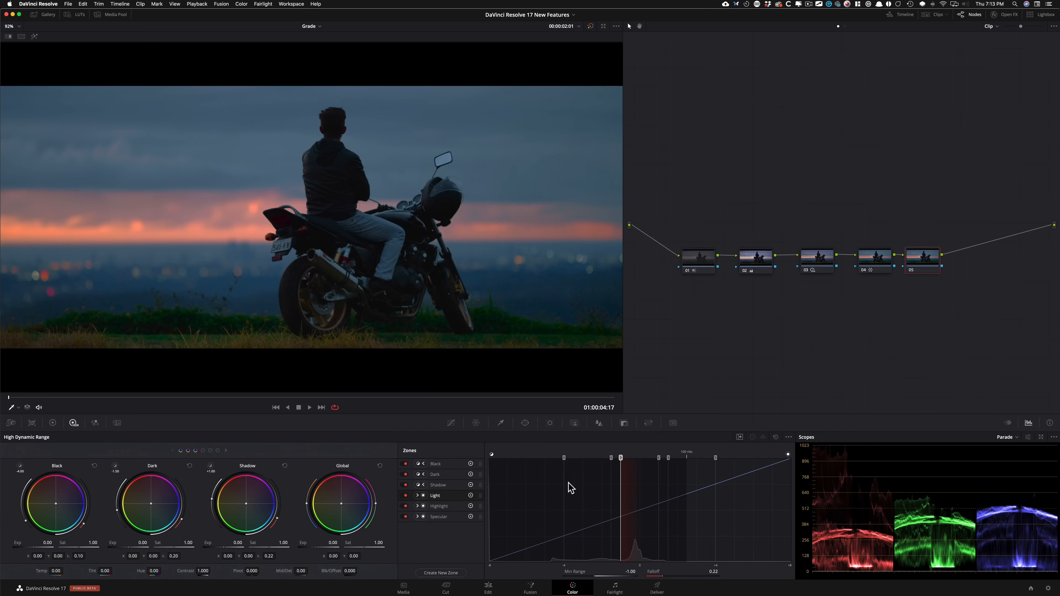
left_click(741, 438)
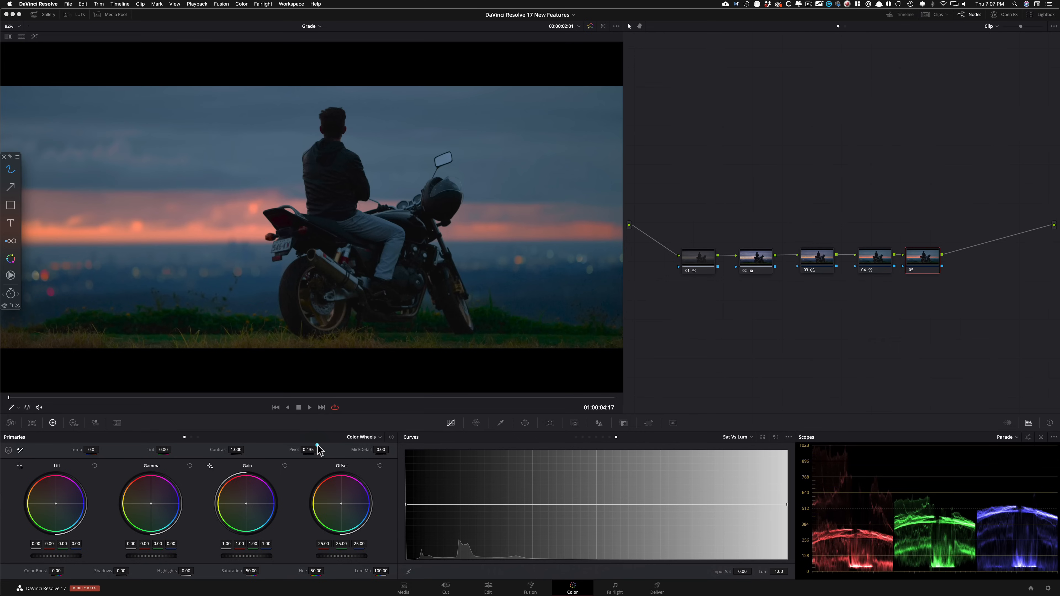
Step: View the alternative modes of the Primaries palette
left_click(198, 437)
left_click(198, 438)
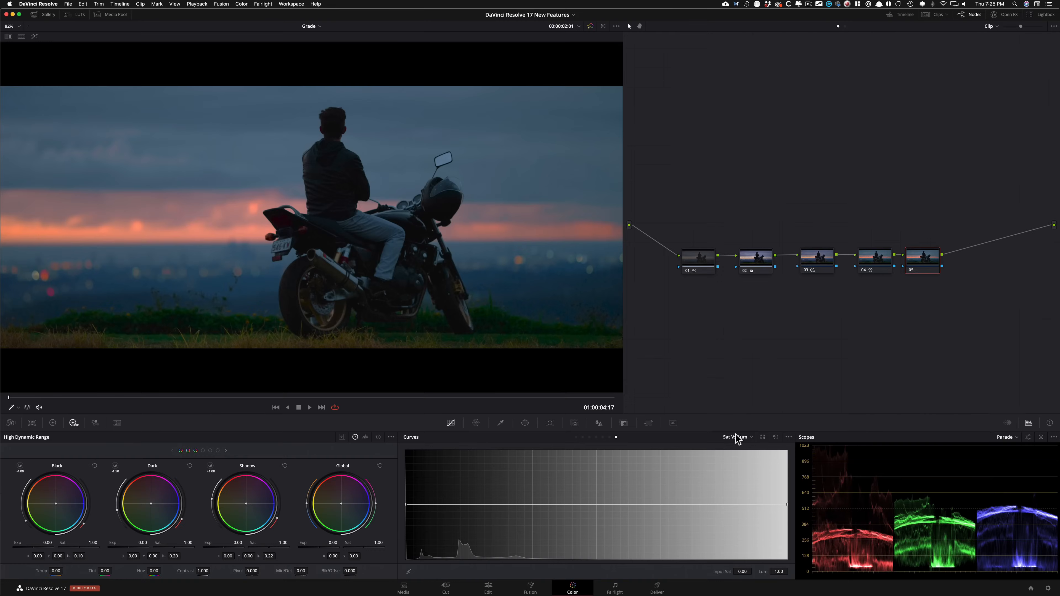
Step: On the Sat Vs Lum curve, sample the orange horizon, lower that point to Lum 0.81 and lower the zero-saturation end point to 0.82
left_click(602, 437)
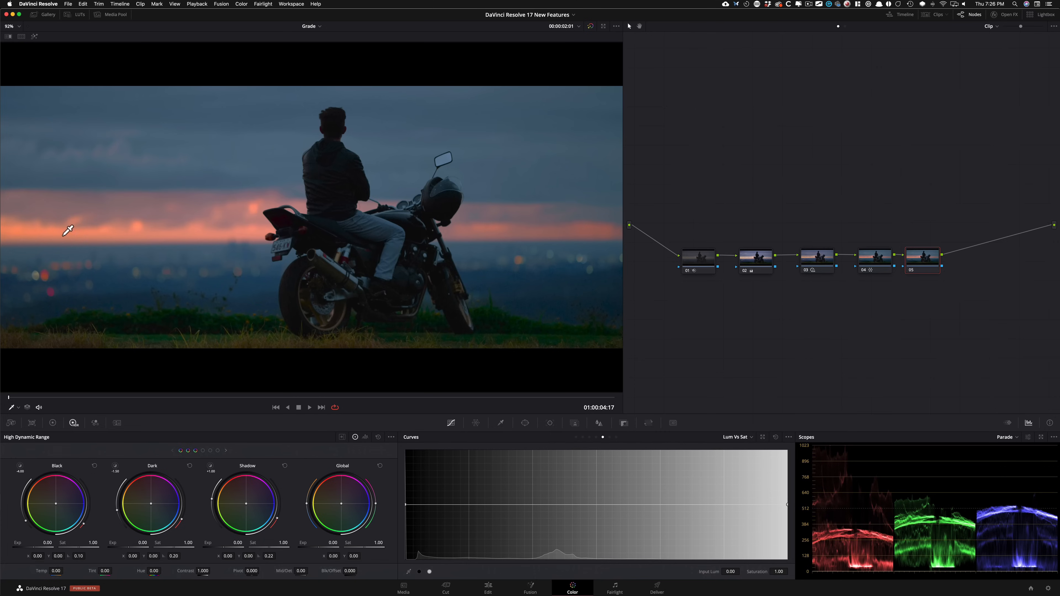
left_click(616, 438)
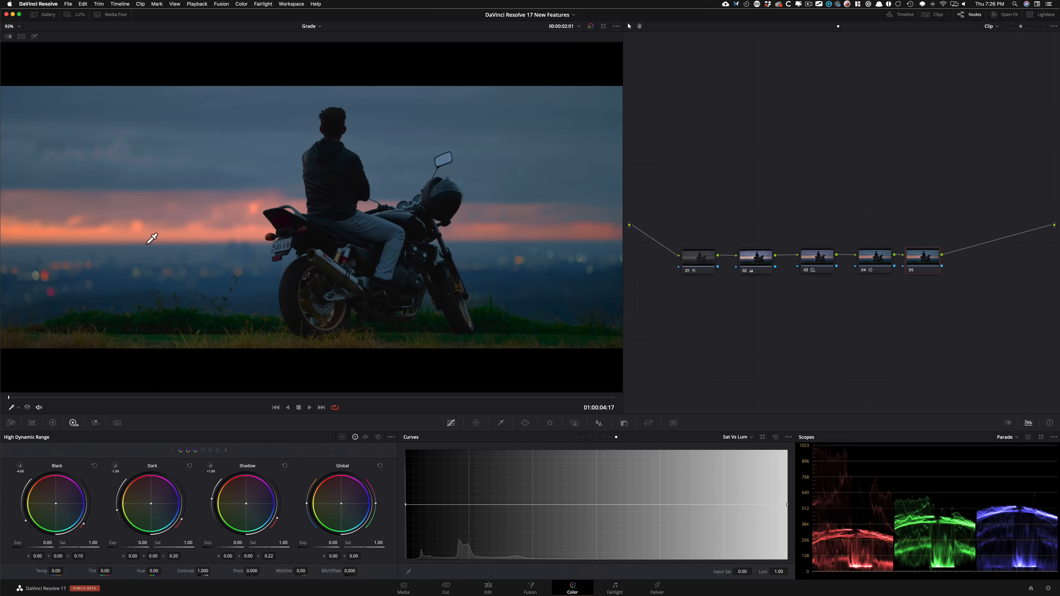
left_click(127, 236)
left_click_drag(505, 505, 505, 520)
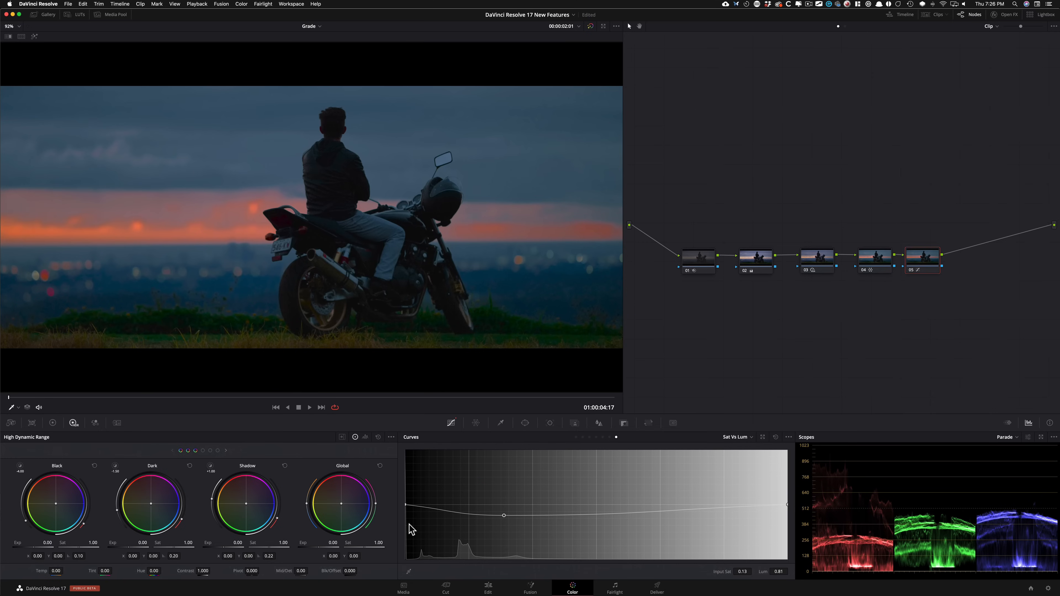
left_click_drag(405, 505, 404, 516)
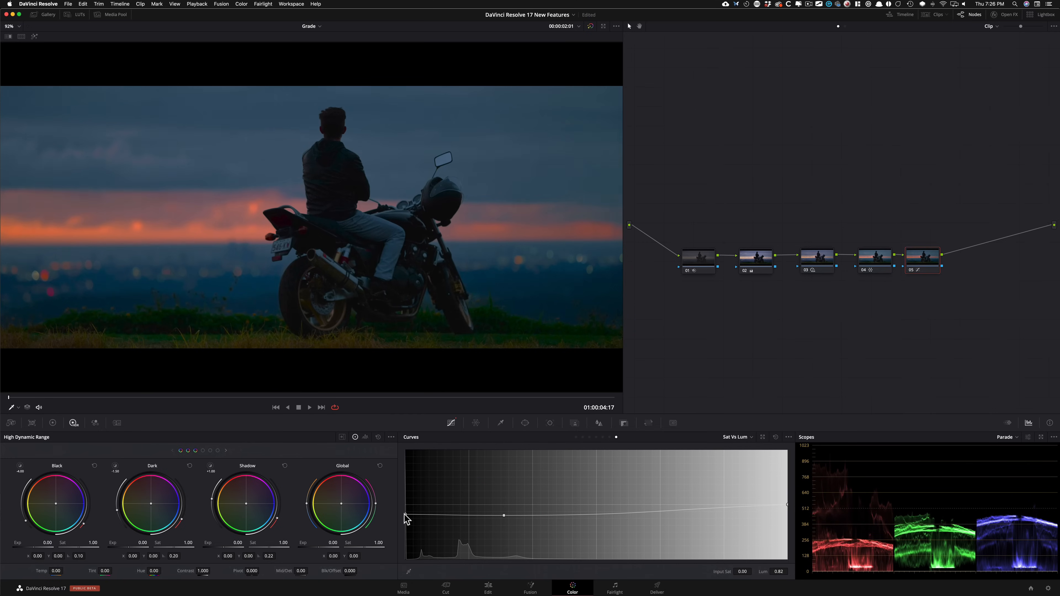
left_click(437, 491)
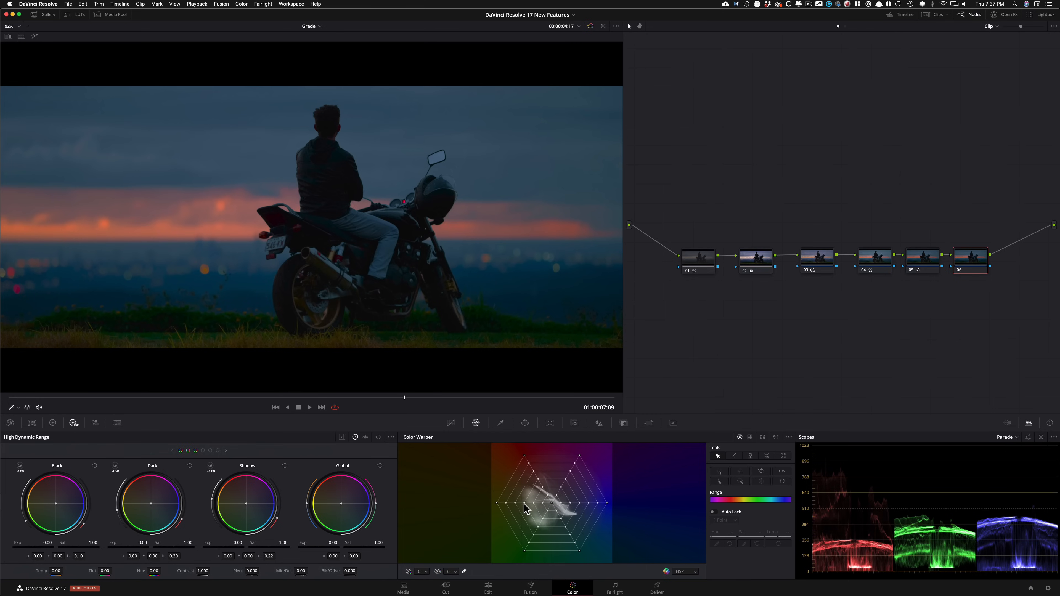
Step: In the Color Warper, shift orange to hue 0.80, saturation 0.41, blue to hue 0.37, saturation 0.57, and green to hue 0.65, saturation 0.30
mouse_move(524, 502)
left_mouse_down()
mouse_move(508, 497)
mouse_move(515, 491)
left_mouse_up()
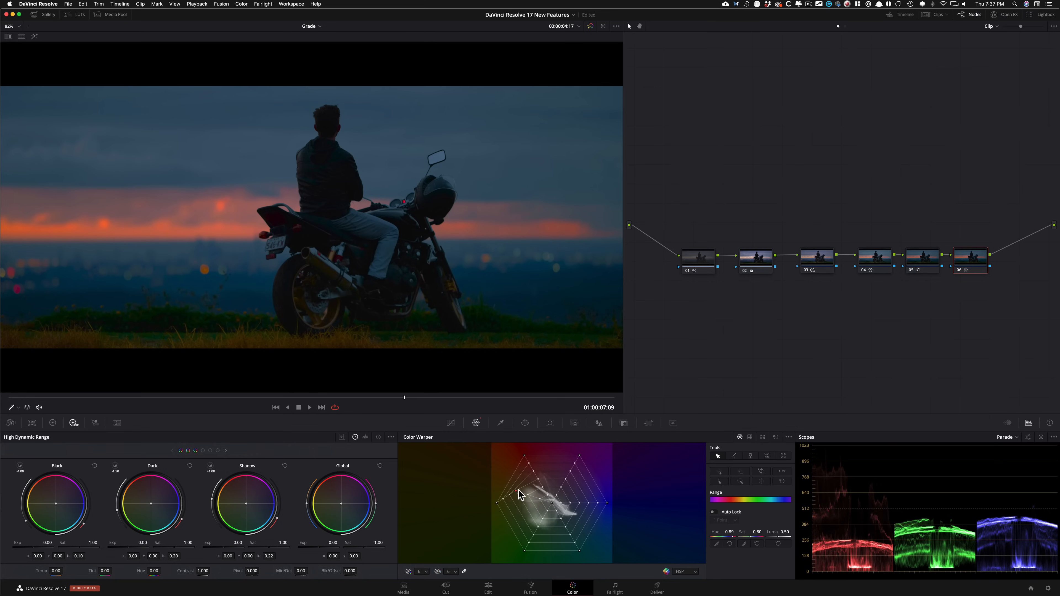
left_click_drag(519, 489, 535, 506)
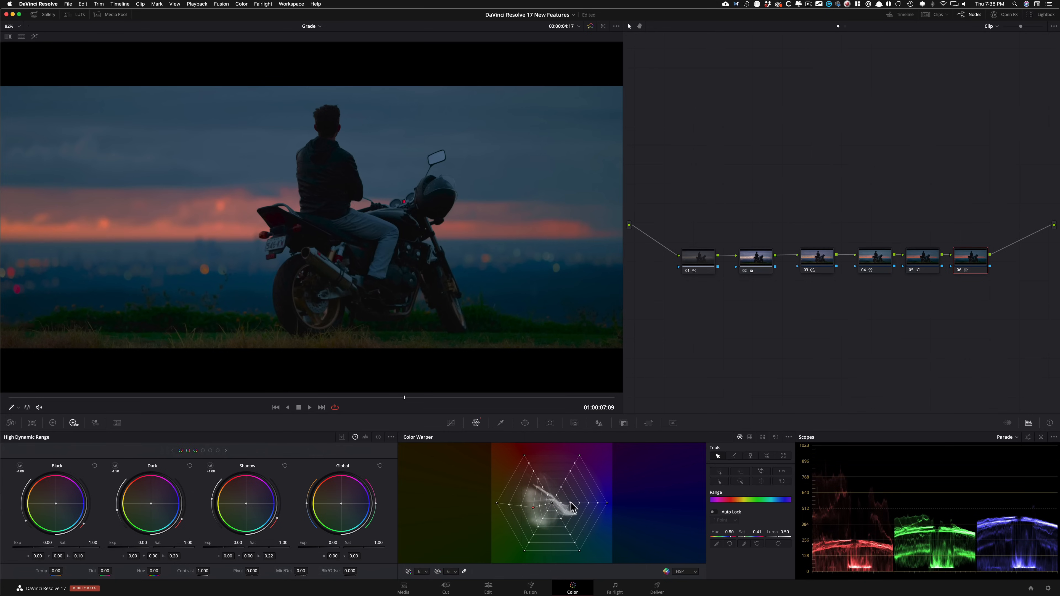
mouse_move(575, 504)
left_mouse_down()
mouse_move(589, 504)
mouse_move(560, 512)
mouse_move(578, 510)
left_mouse_up()
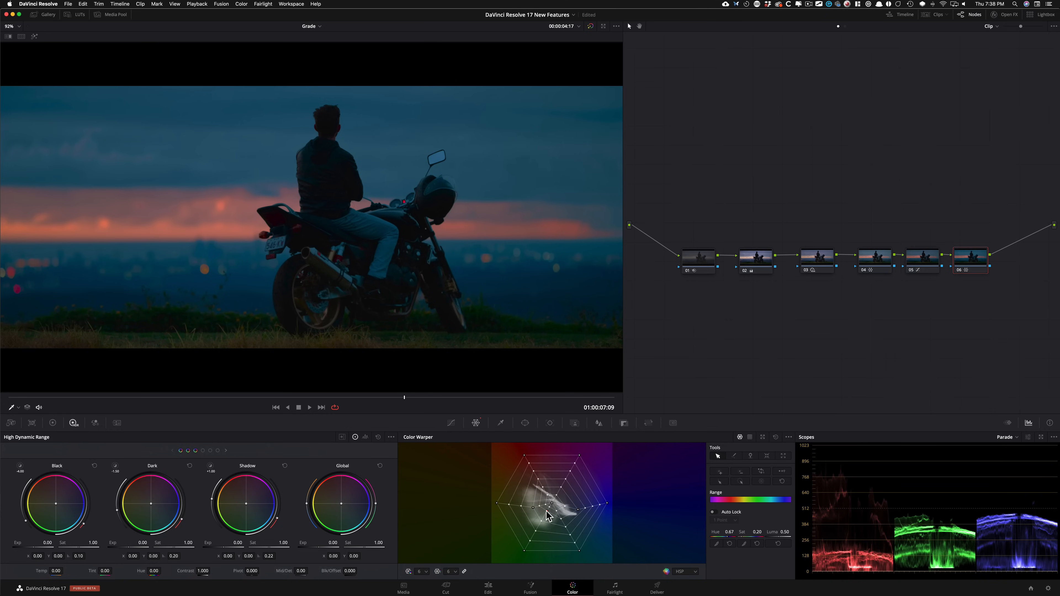
left_click(547, 511)
Step: Toggle node 06 off and on to compare the image before and after the color warp
key("super+d")
key("super+d")
key("super+d")
key("super+d")
key("super+d")
key("super+d")
Step: Switch the Color Warper to chroma-luma grids, set a Grid 1 shadow point to chroma -0.22, luma 0.16, and nudge a matching Grid 2 point
left_click(750, 437)
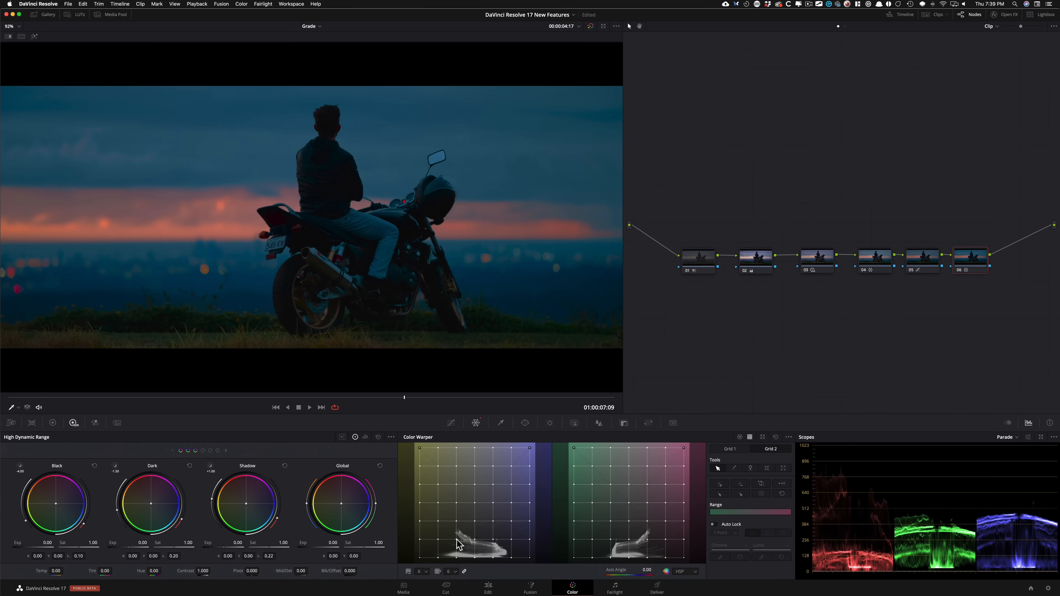
left_click_drag(456, 540, 450, 539)
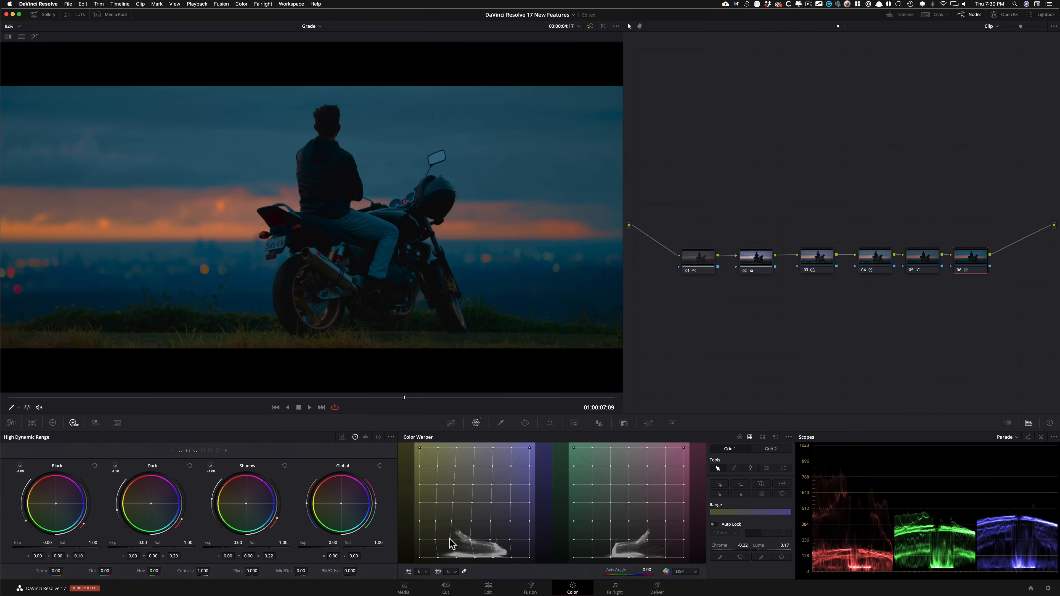
left_click_drag(450, 540, 450, 538)
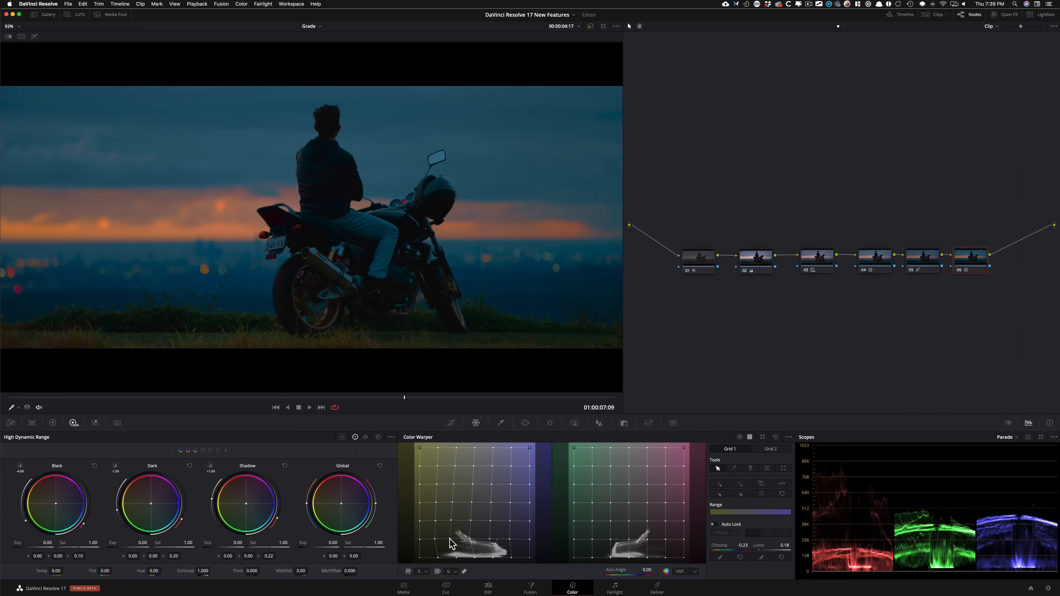
left_click_drag(450, 539, 449, 541)
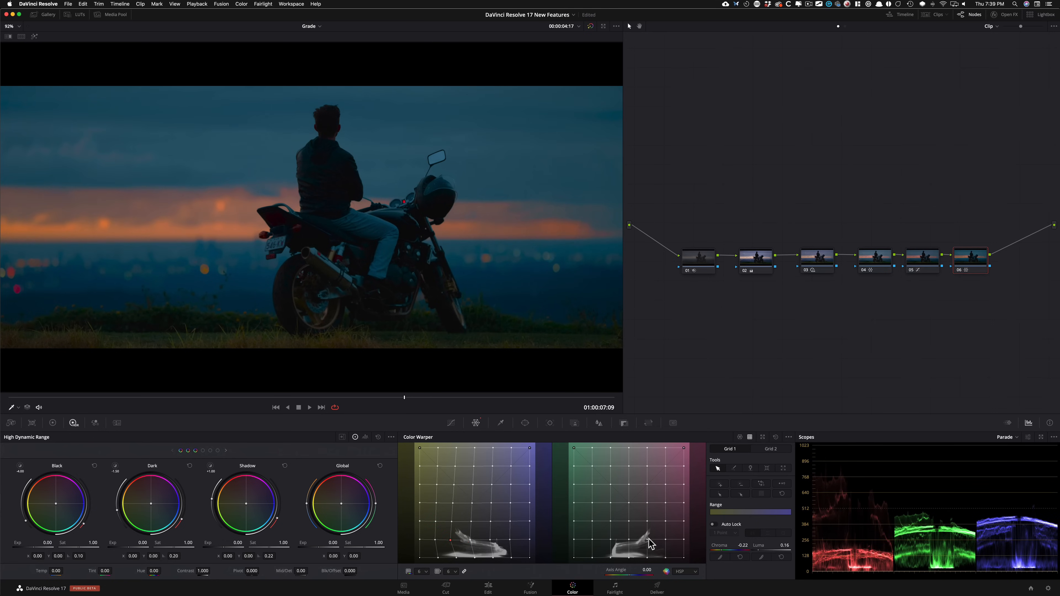
left_click_drag(649, 540, 650, 543)
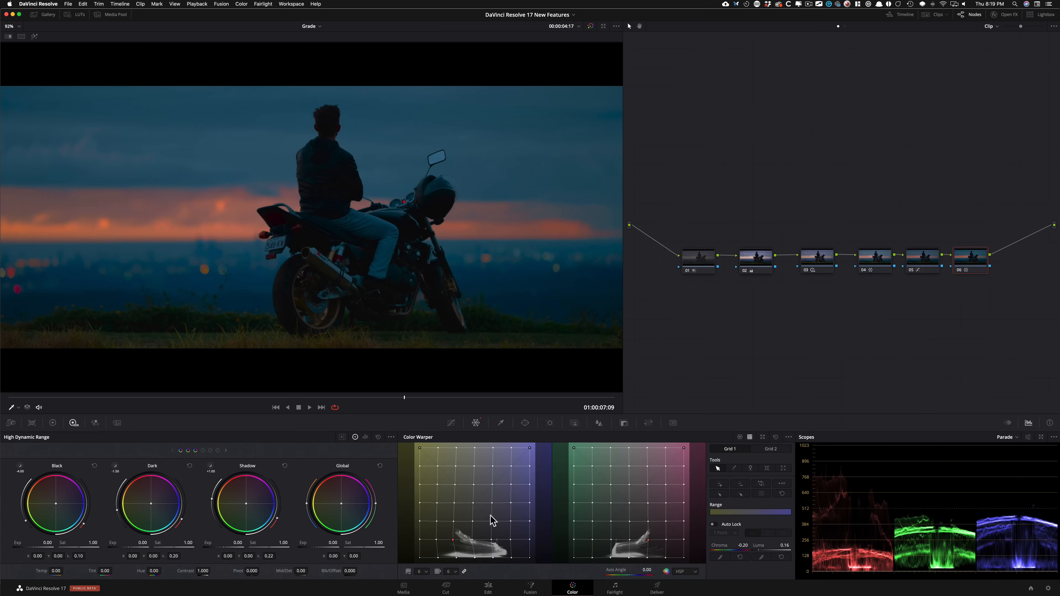
Step: Raise the chroma-luma grid resolution to 12 and restore it to 6
left_click(420, 571)
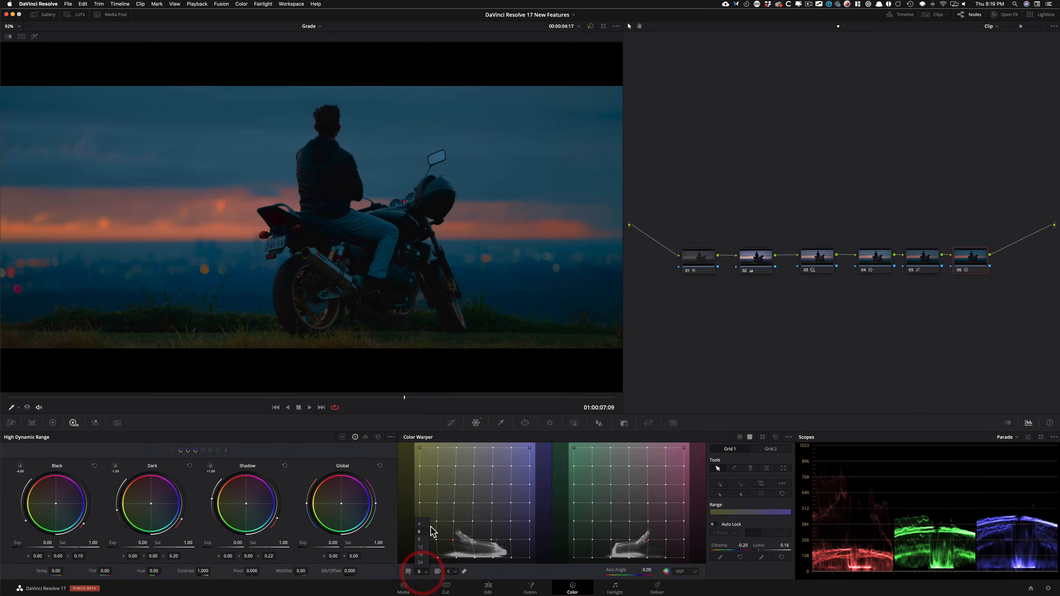
left_click(418, 548)
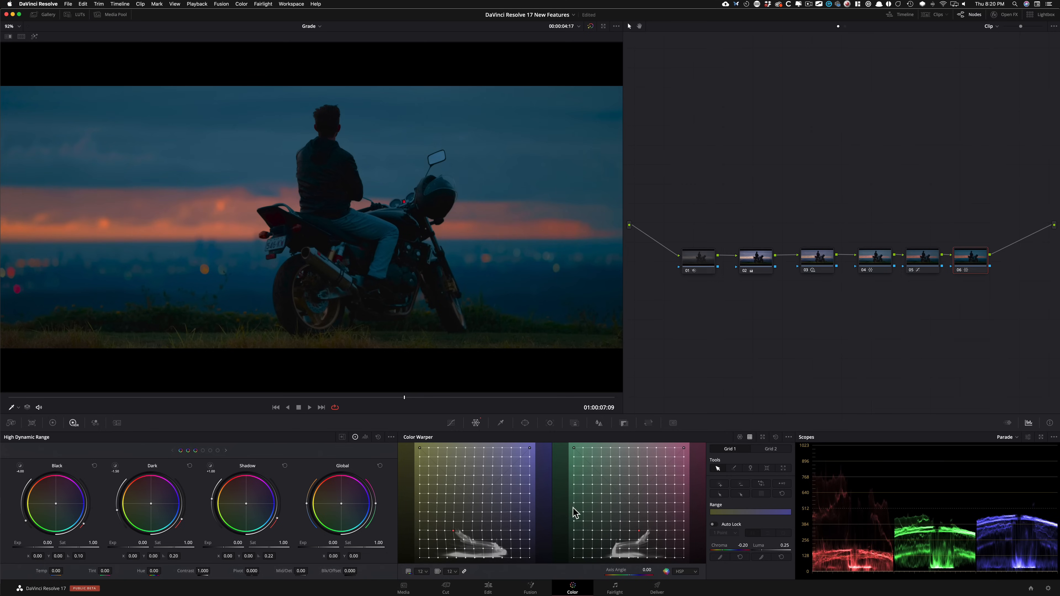
left_click(423, 571)
left_click(424, 532)
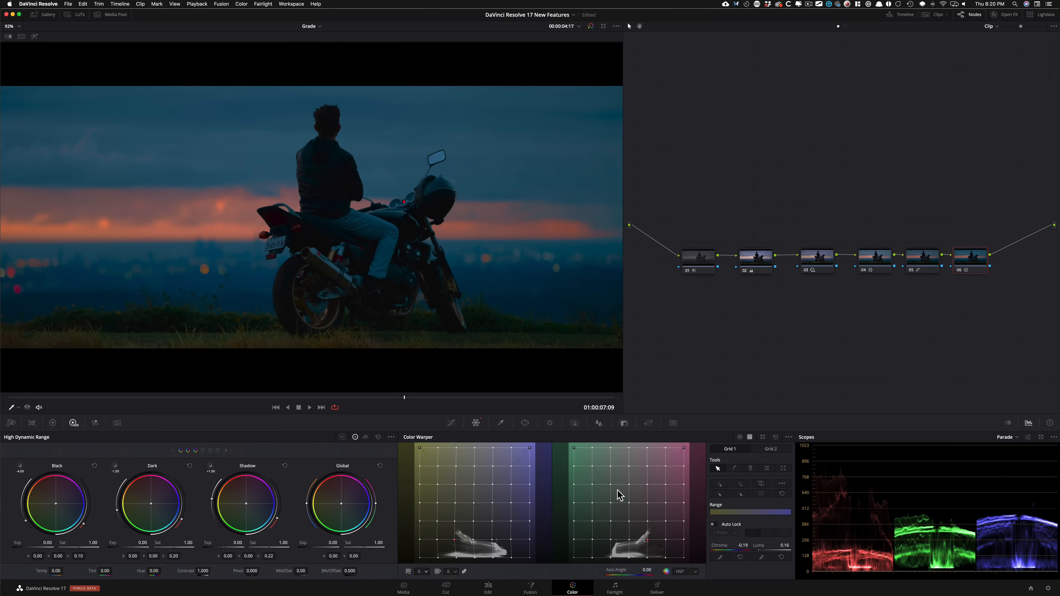
Step: Return the Color Warper to the hue-saturation web and set its resolution to 12
left_click(739, 436)
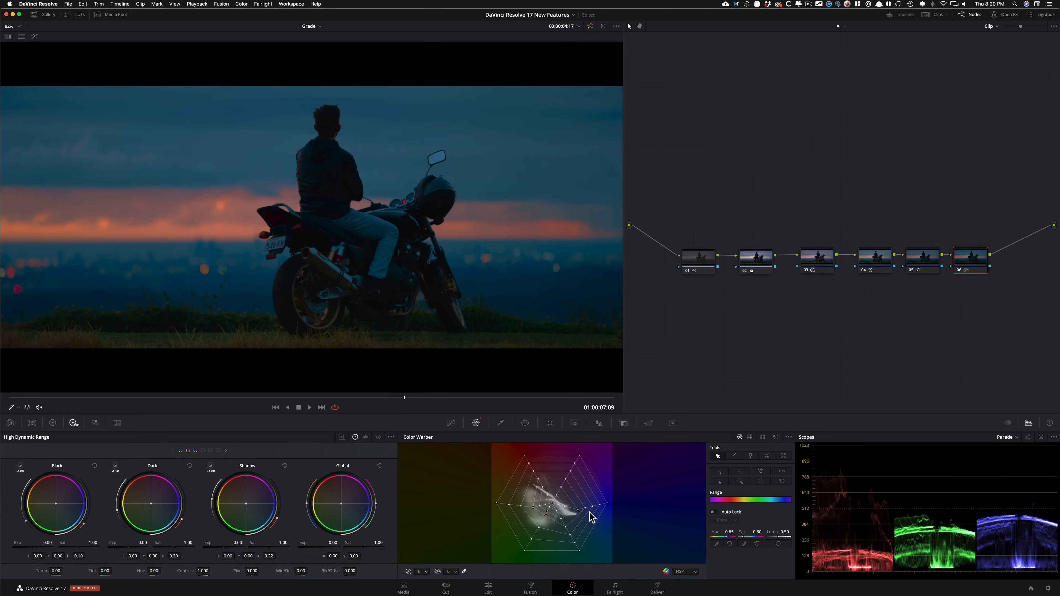
left_click(423, 577)
left_click(422, 546)
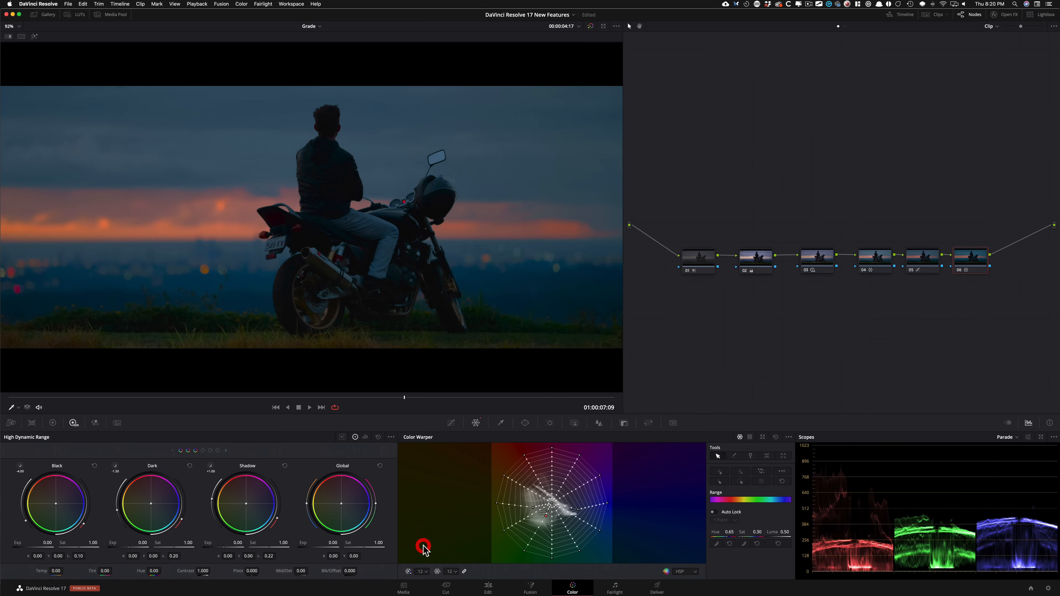
Step: Set the Color Warper web's hue resolution to 6
left_click(420, 571)
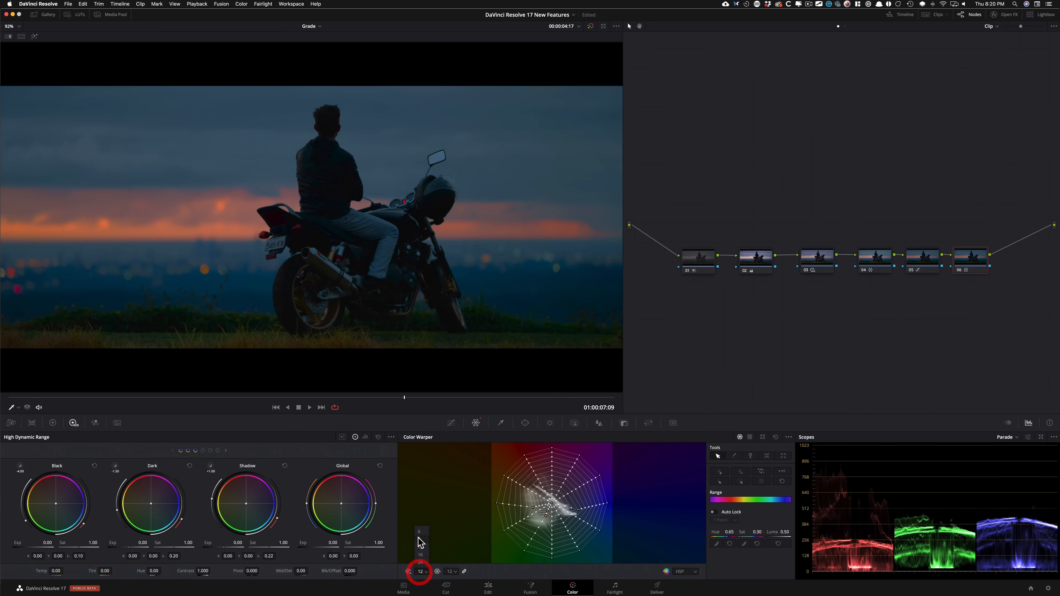
left_click(419, 532)
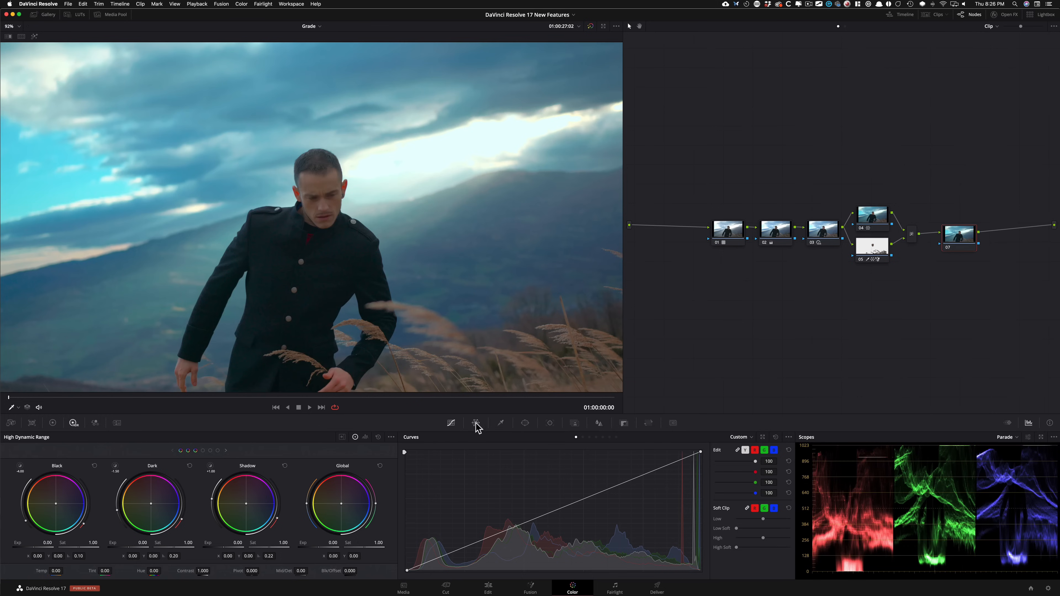
Step: View the Curves and Color Warper palettes enlarged in floating windows, closing each one after viewing it
left_click(762, 437)
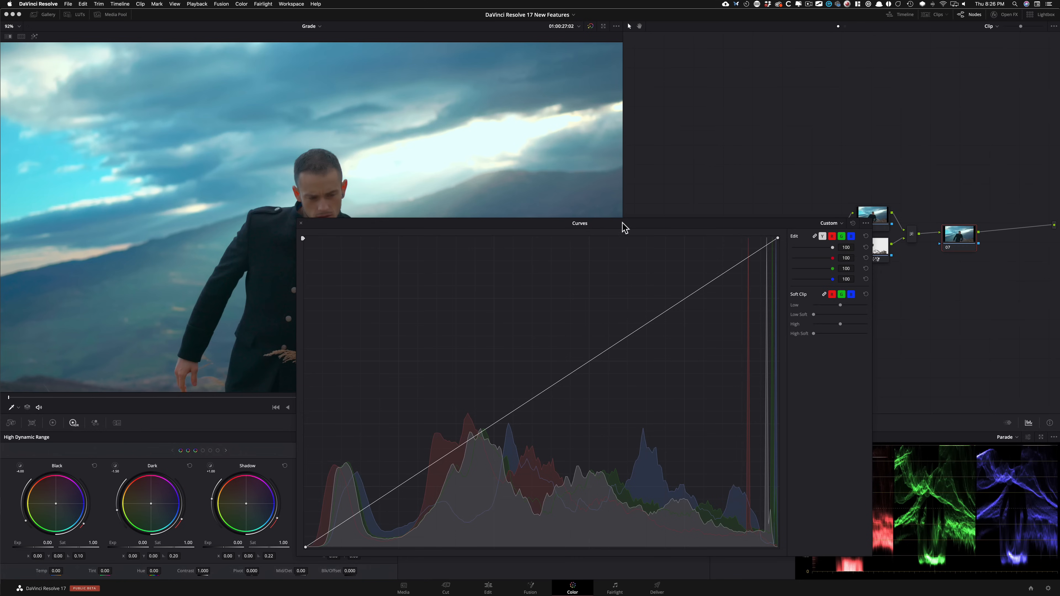
left_click(301, 226)
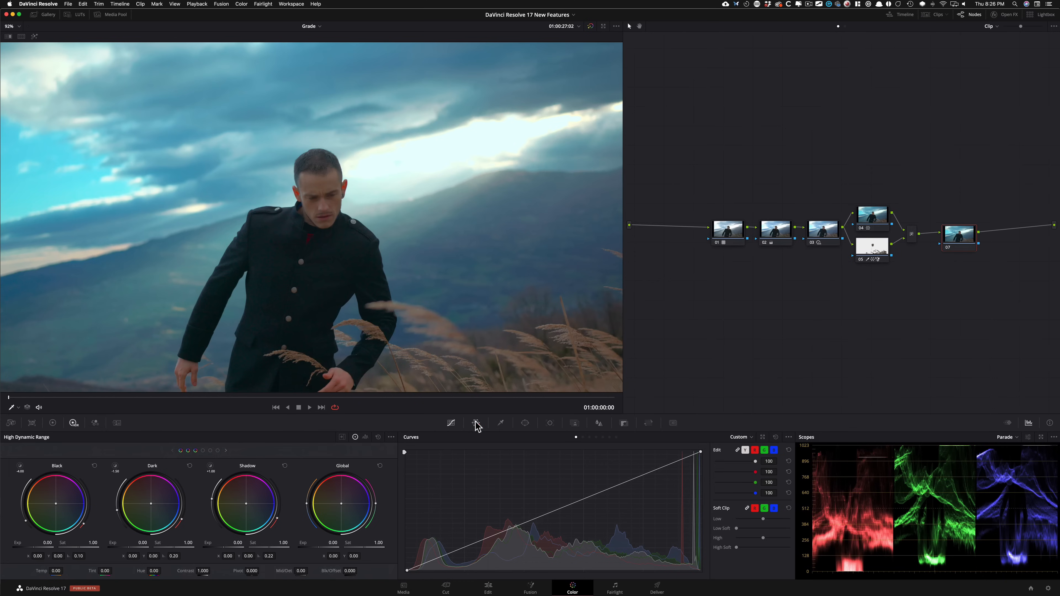
left_click(476, 423)
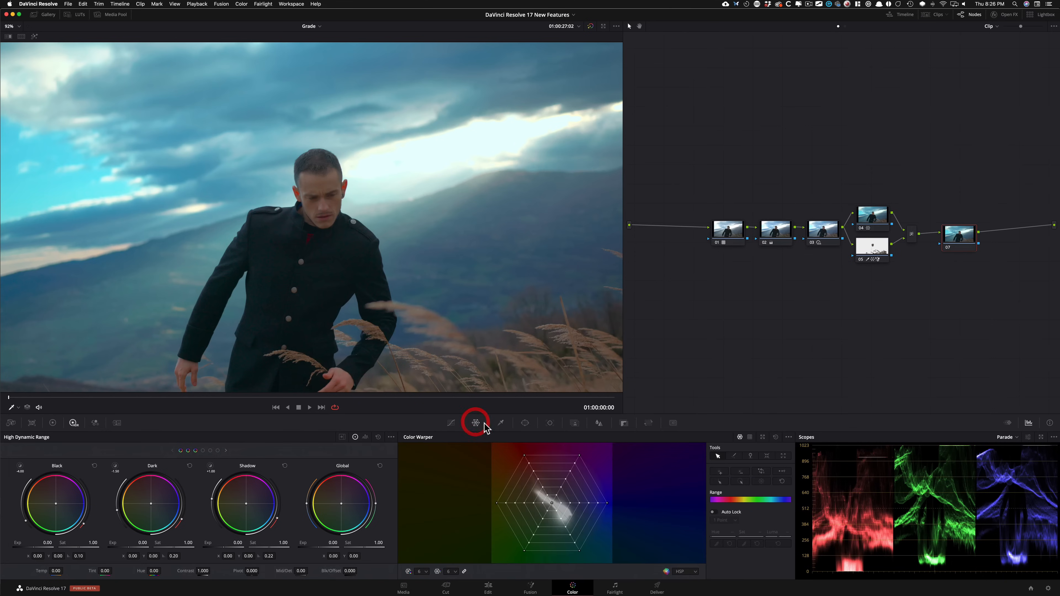
left_click(762, 436)
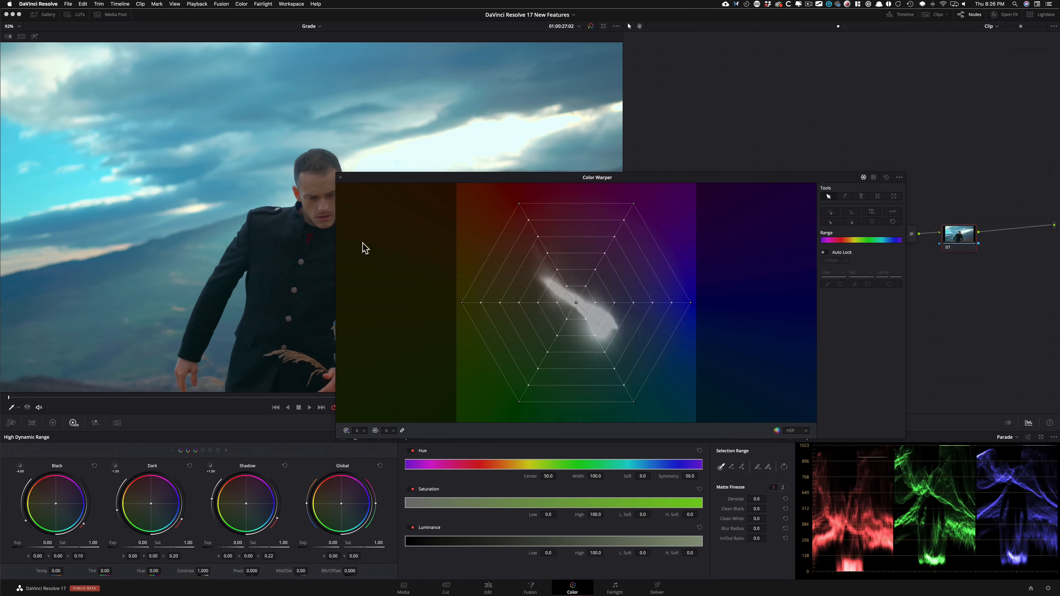
left_click(340, 178)
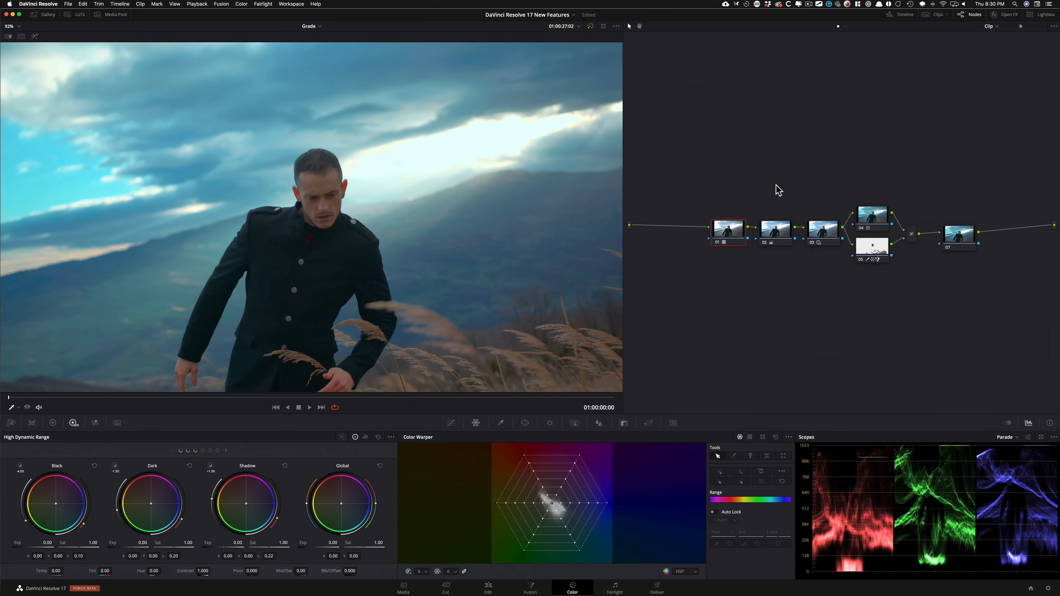
Step: Insert a serial node before node 01 and another after node 03, placing the latter below the node chain
key("shift+s")
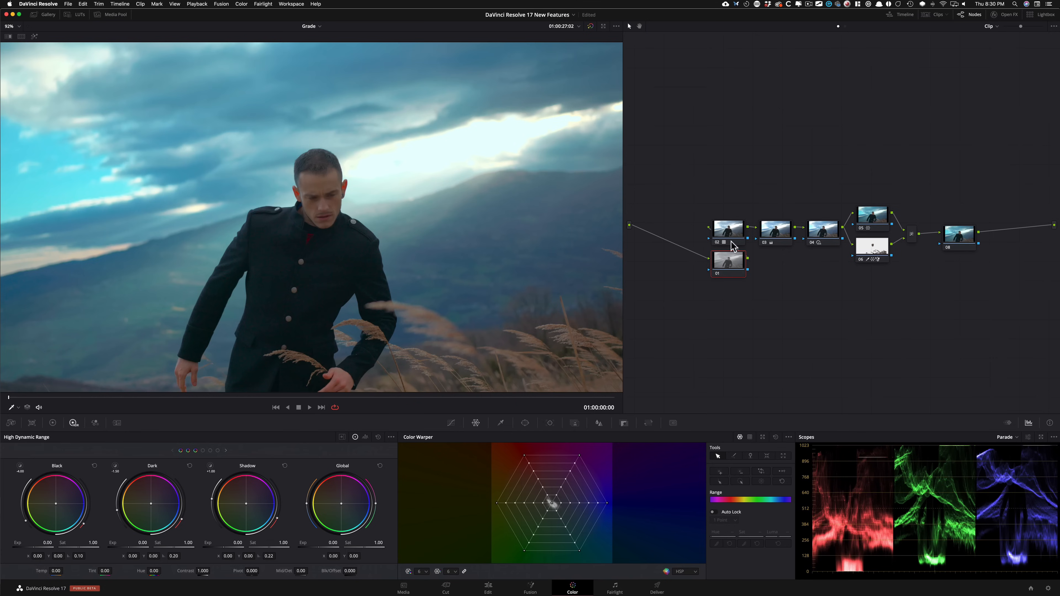
left_click(781, 232)
key("alt+s")
left_click_drag(812, 280, 796, 293)
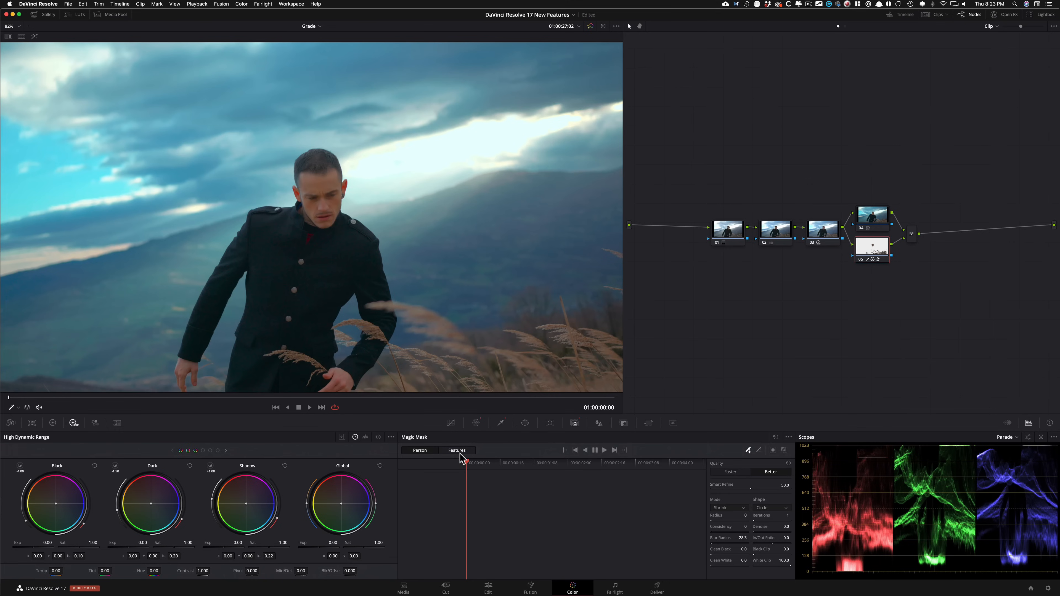
Step: Compare Magic Mask's Person and Features modes and look through the list of maskable body features
left_click(421, 450)
left_click(459, 450)
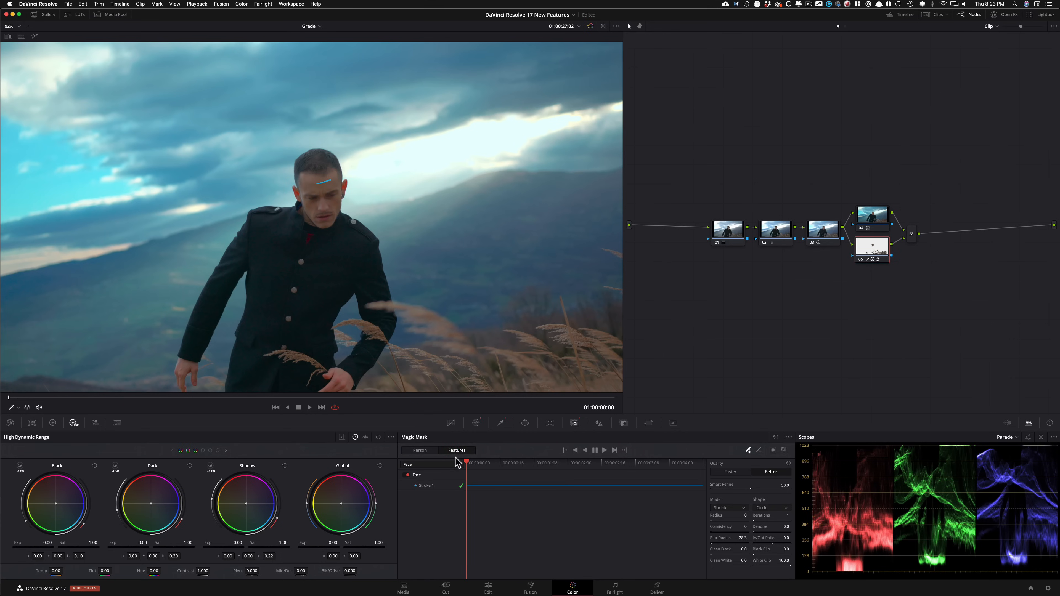
left_click(455, 466)
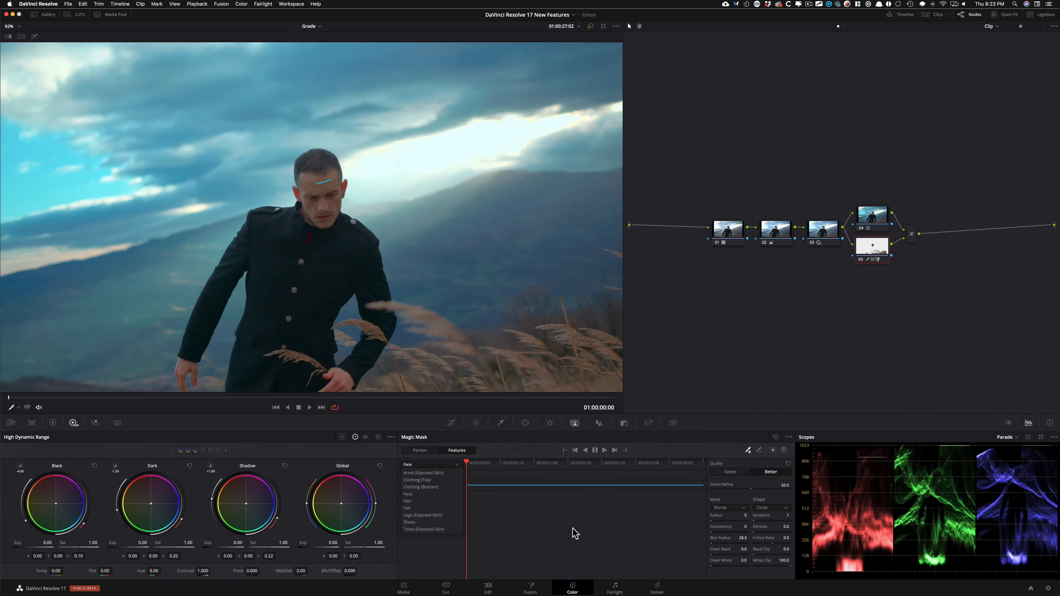
left_click(503, 528)
left_click(412, 451)
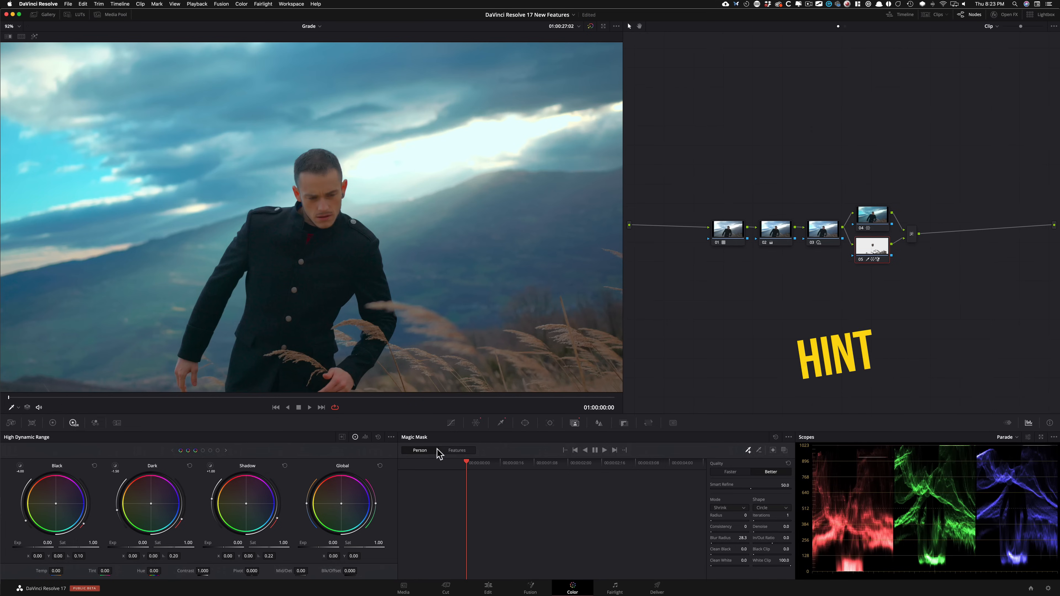
Step: Return Magic Mask to Features mode and toggle the mask overlay on and off to check the face selection
left_click(462, 451)
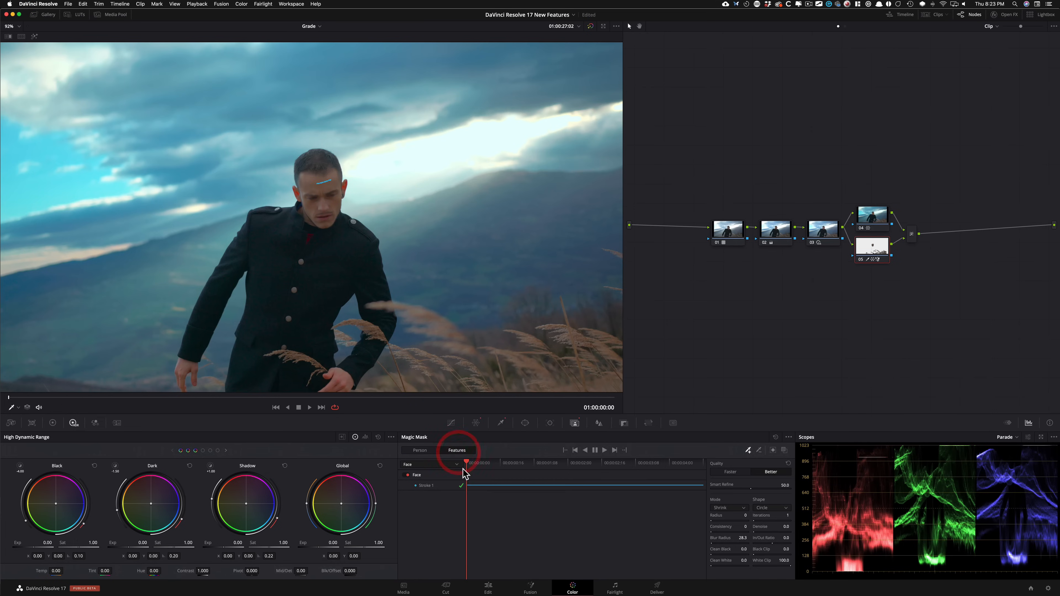
left_click(784, 451)
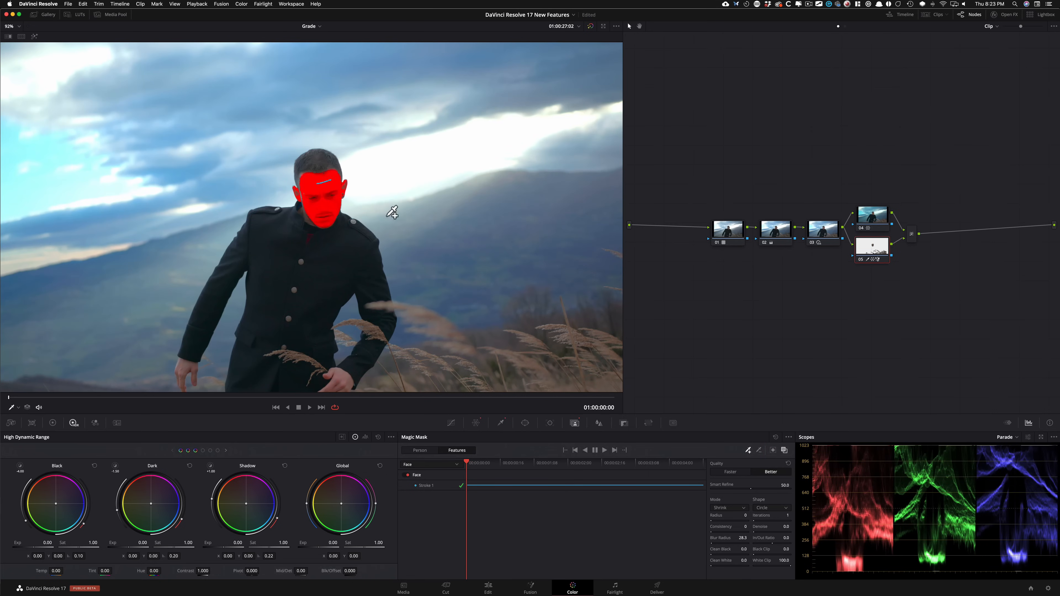
left_click(784, 451)
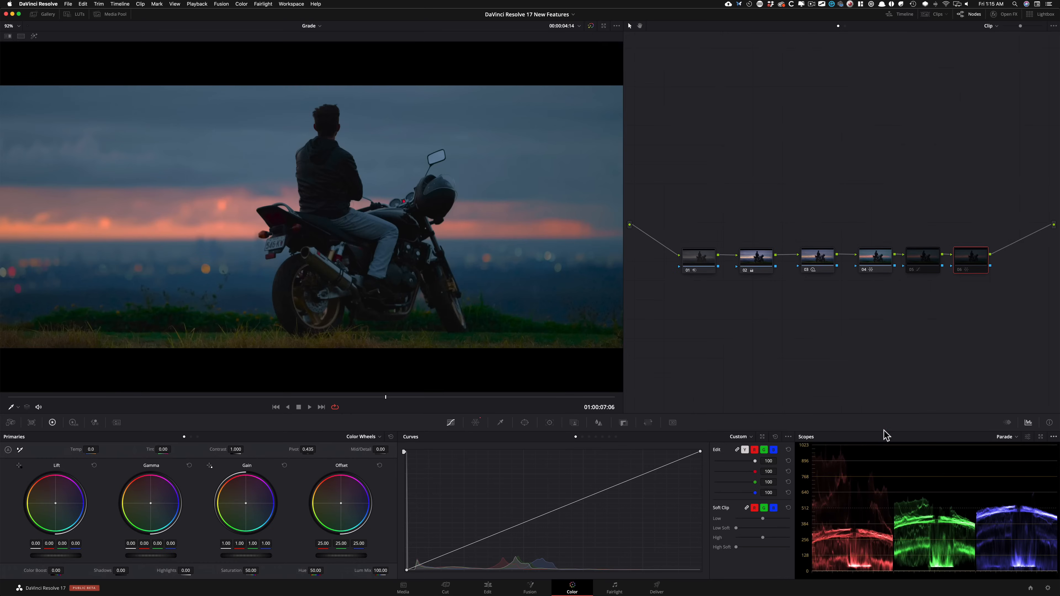
Step: Switch the scopes' waveform scale style to HDR (ST.2084/HLG) and restore it to 10-bit
left_click(1053, 437)
mouse_move(1011, 448)
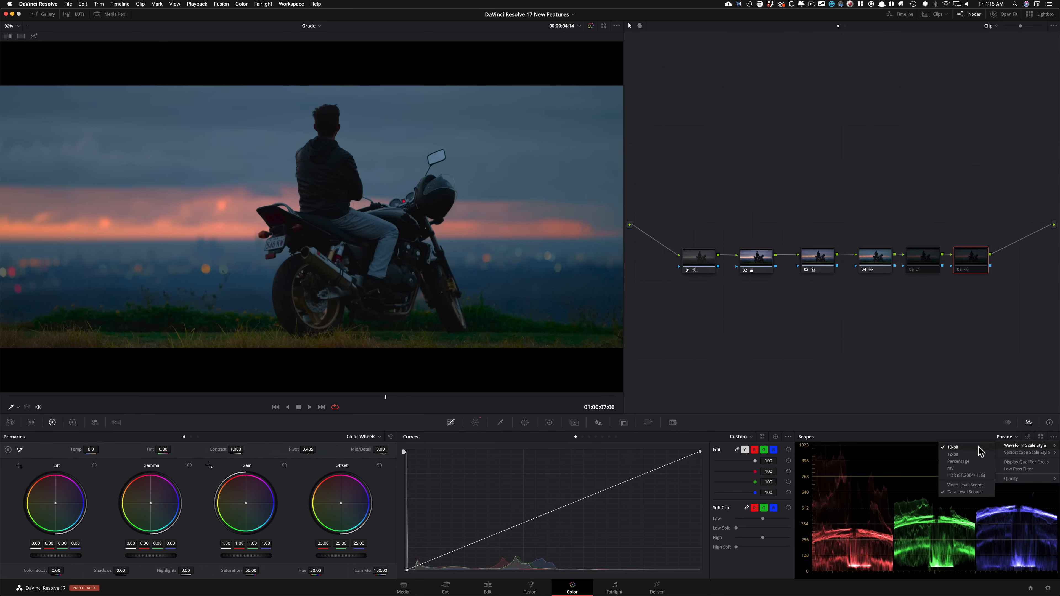
left_click(960, 475)
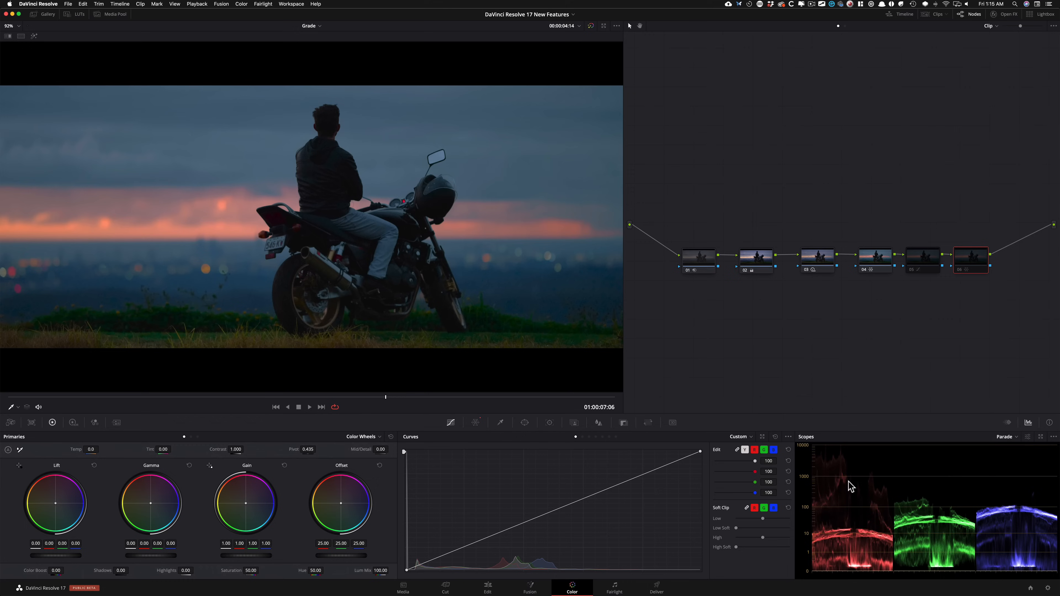
left_click(42, 4)
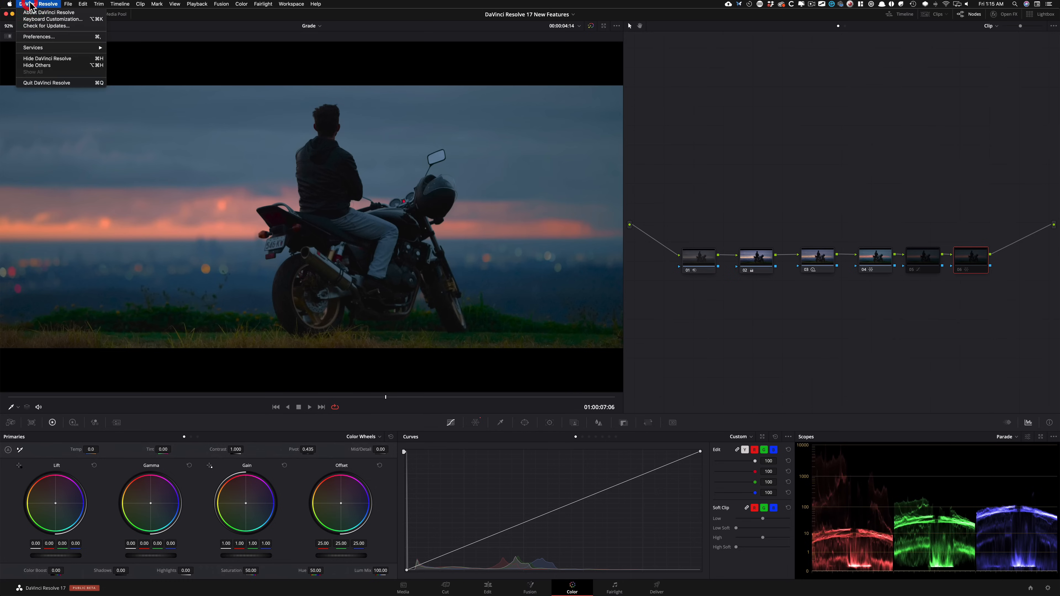
left_click(840, 176)
left_click(1053, 437)
mouse_move(1052, 446)
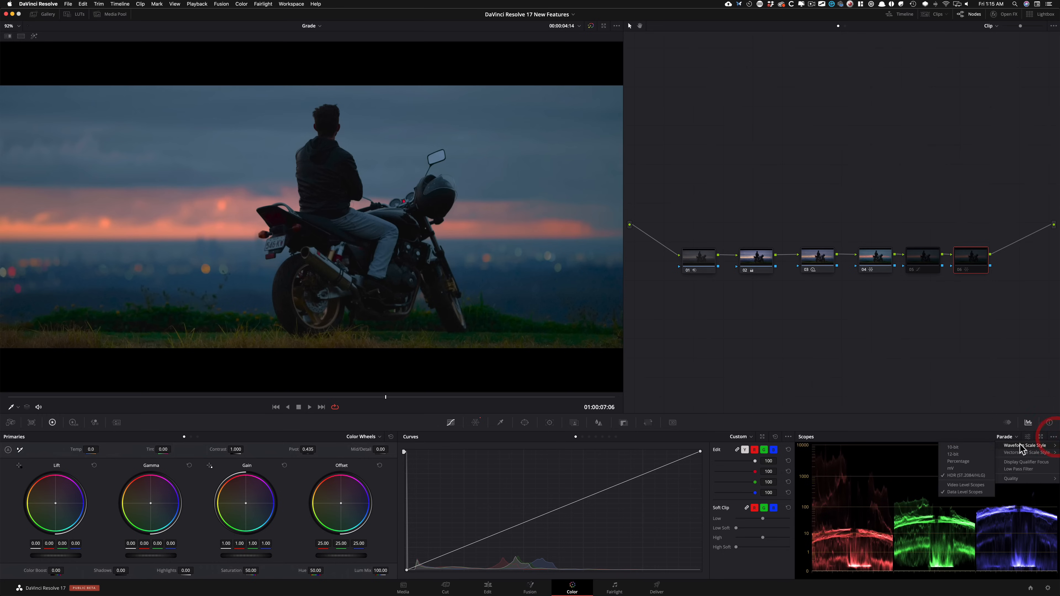
left_click(955, 445)
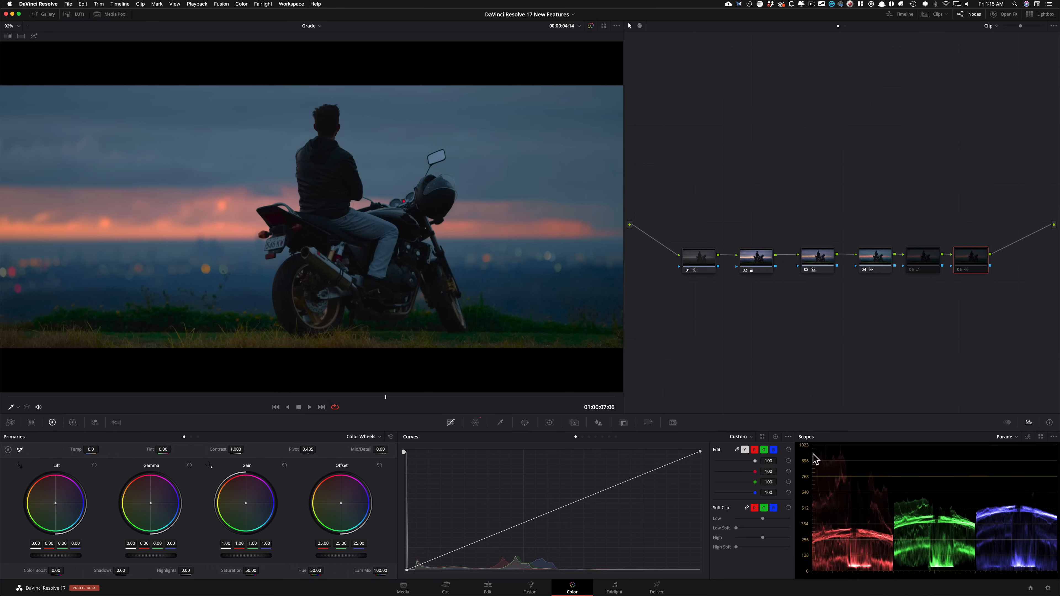
Step: Open the scopes in a floating window, try the four-scope layout, and return to the nine-scope layout, repositioning the window
left_click(1040, 437)
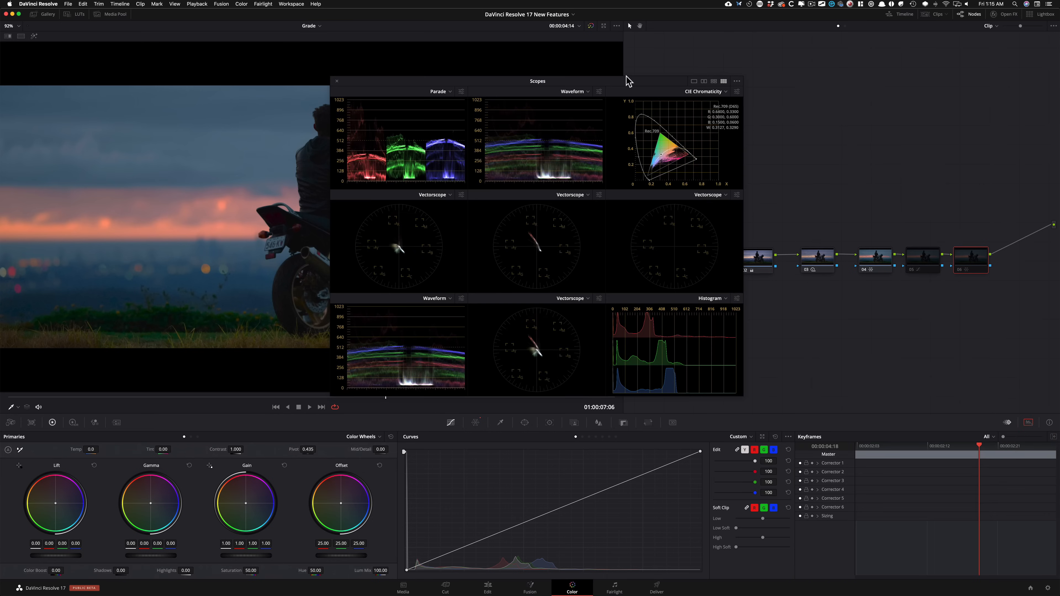
left_click(713, 81)
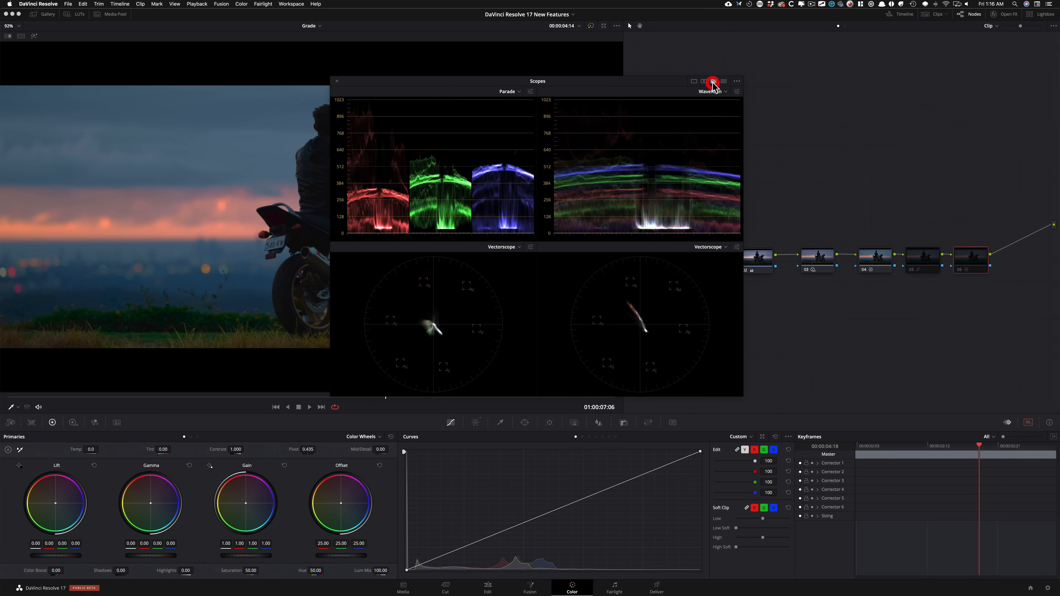
left_click_drag(601, 85, 629, 118)
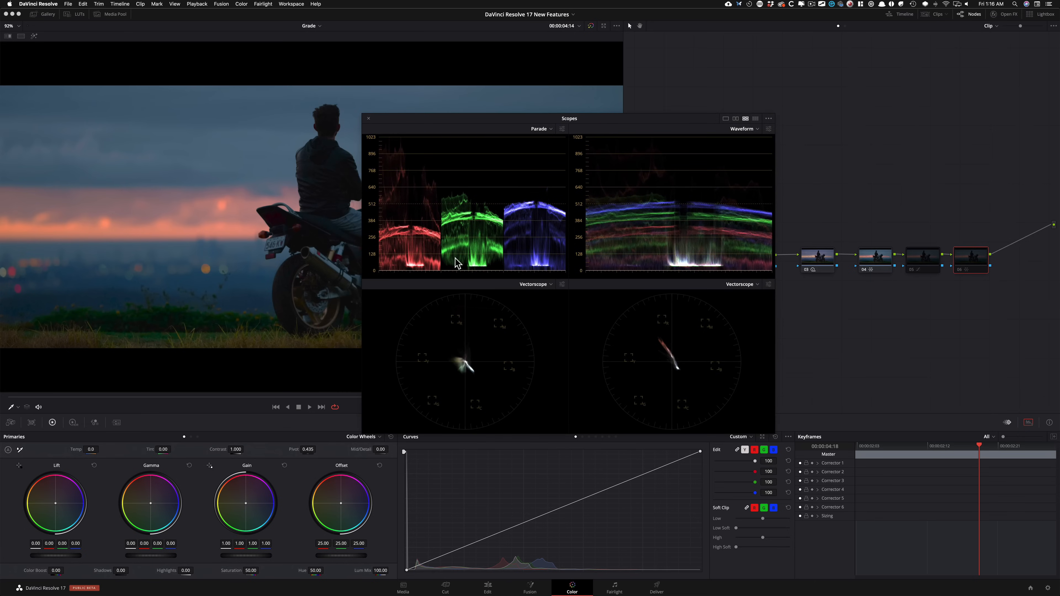
left_click(756, 119)
left_click_drag(620, 118, 620, 112)
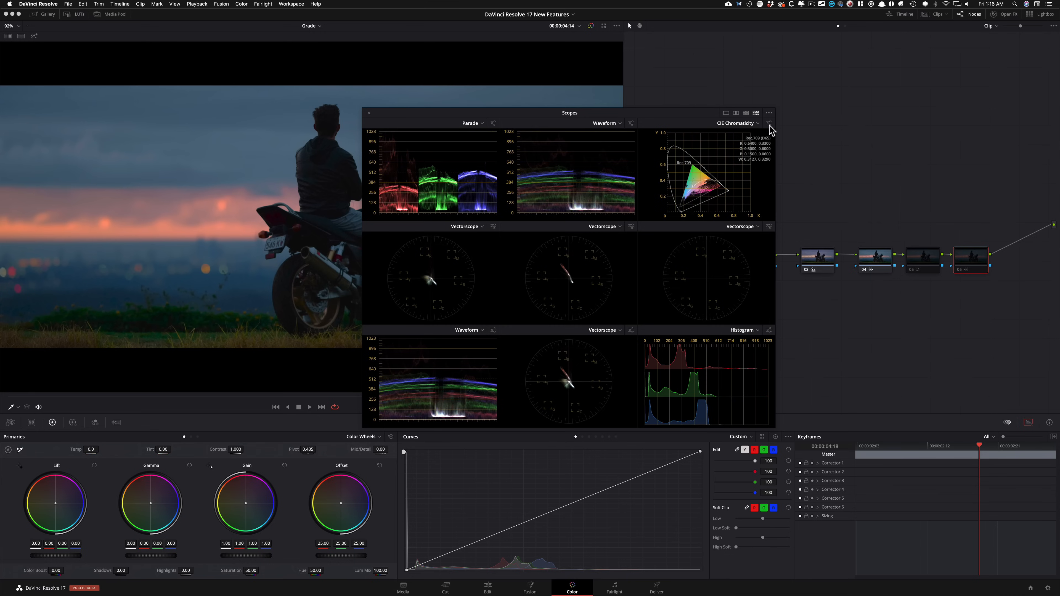
Step: Change the CIE Chromaticity scope to Histogram and close the floating scopes window
left_click(737, 123)
left_click(749, 160)
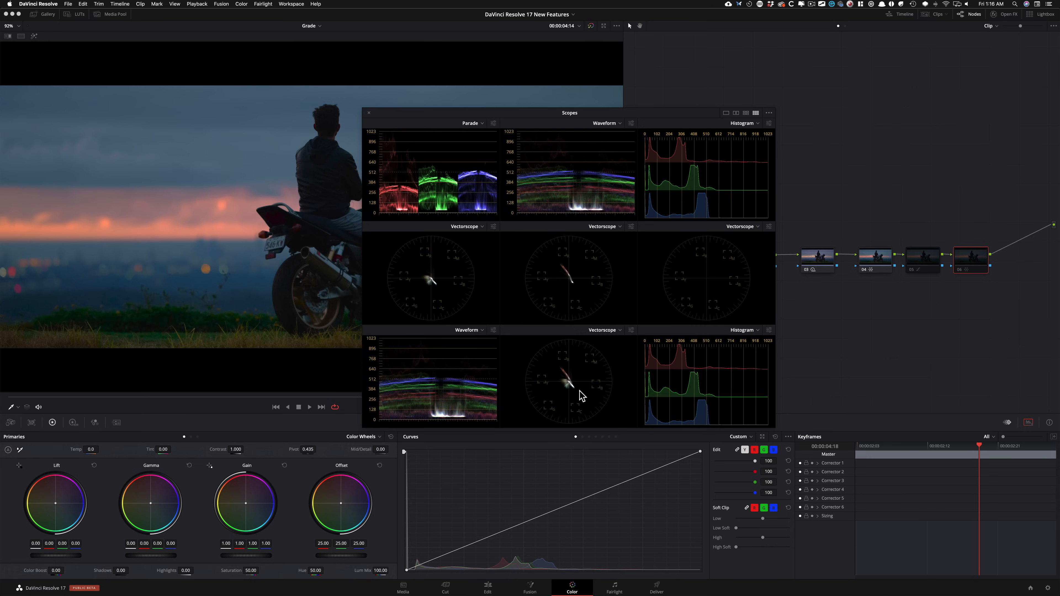
left_click(368, 113)
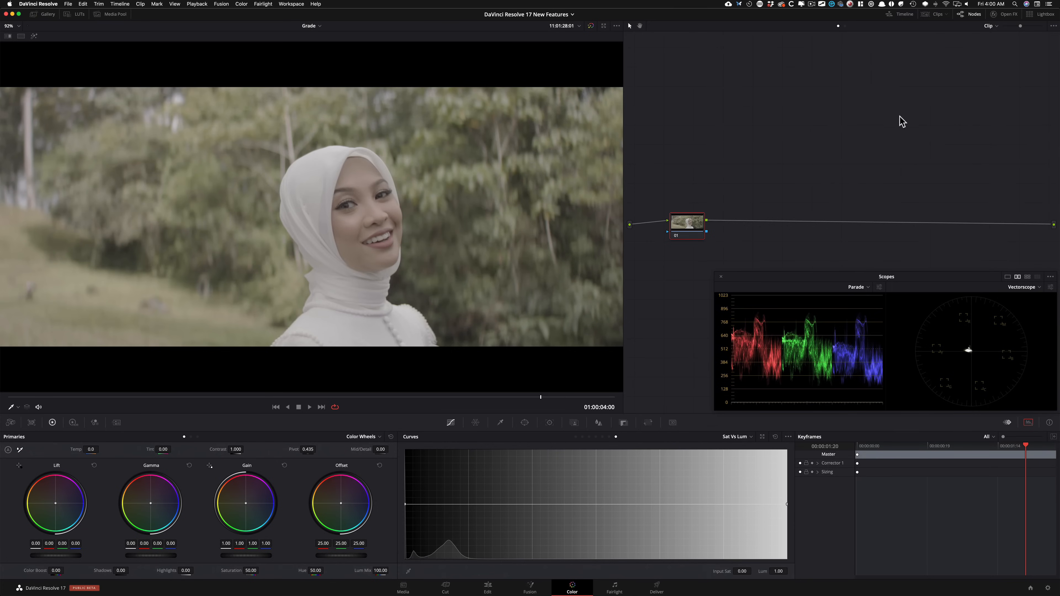
Step: Add five serial nodes after node 01 on the clip of the woman in the white headscarf
key("alt+s")
key("alt+s")
key("alt+s")
key("alt+s")
key("alt+s")
left_click(814, 159)
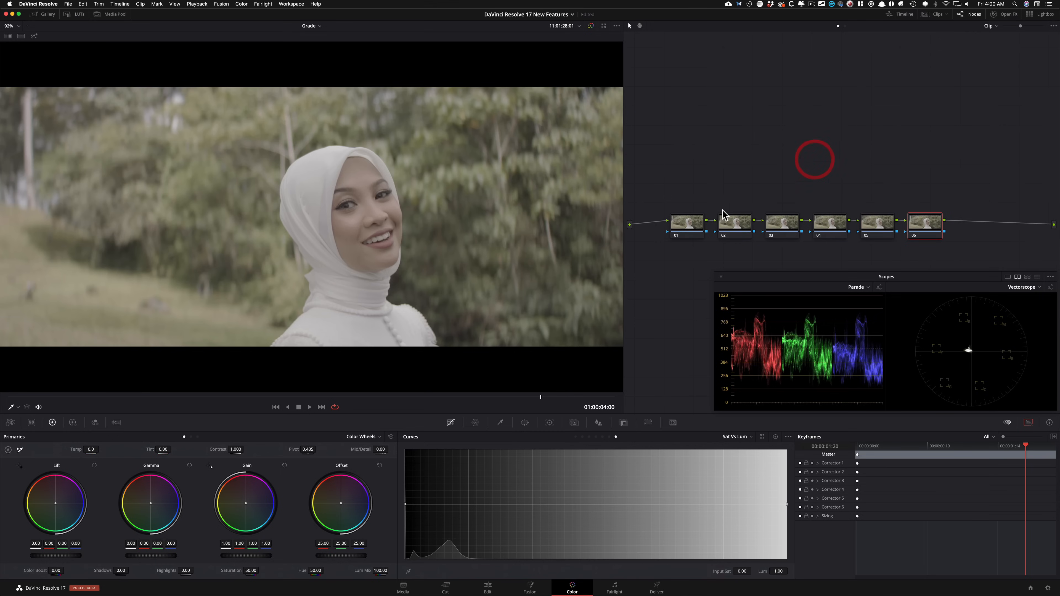
left_click_drag(684, 191, 939, 239)
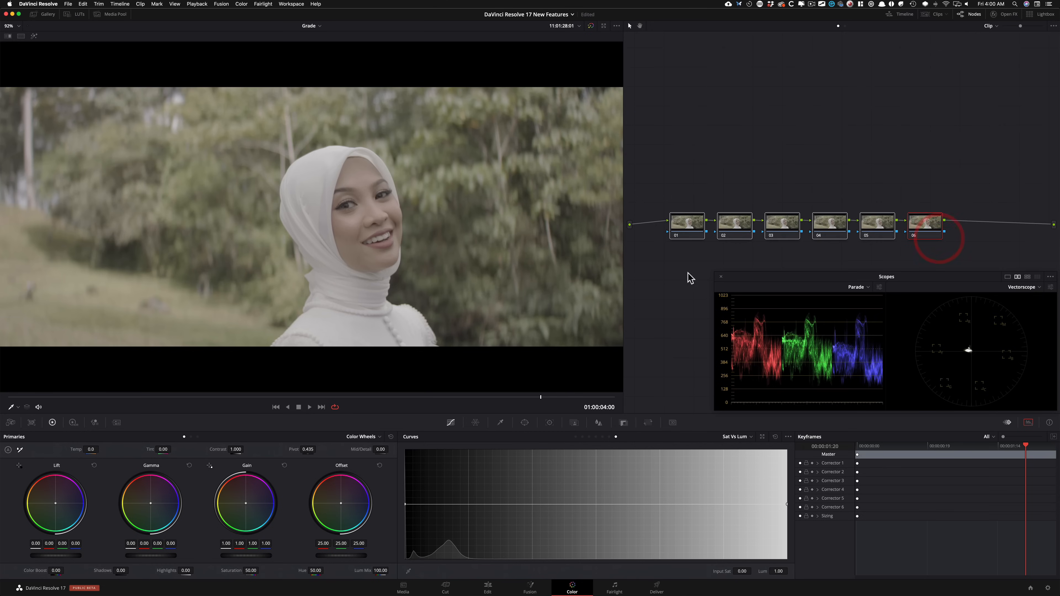
left_click(744, 255)
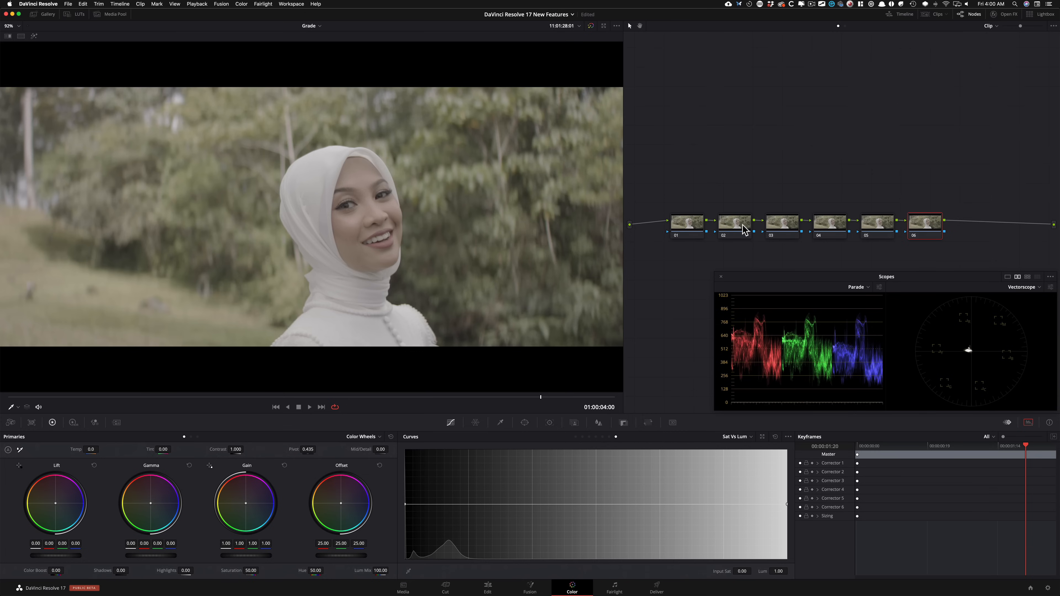
left_click(741, 169)
Step: Label node 01 "nr" and node 02 "hdr"
left_click(694, 225)
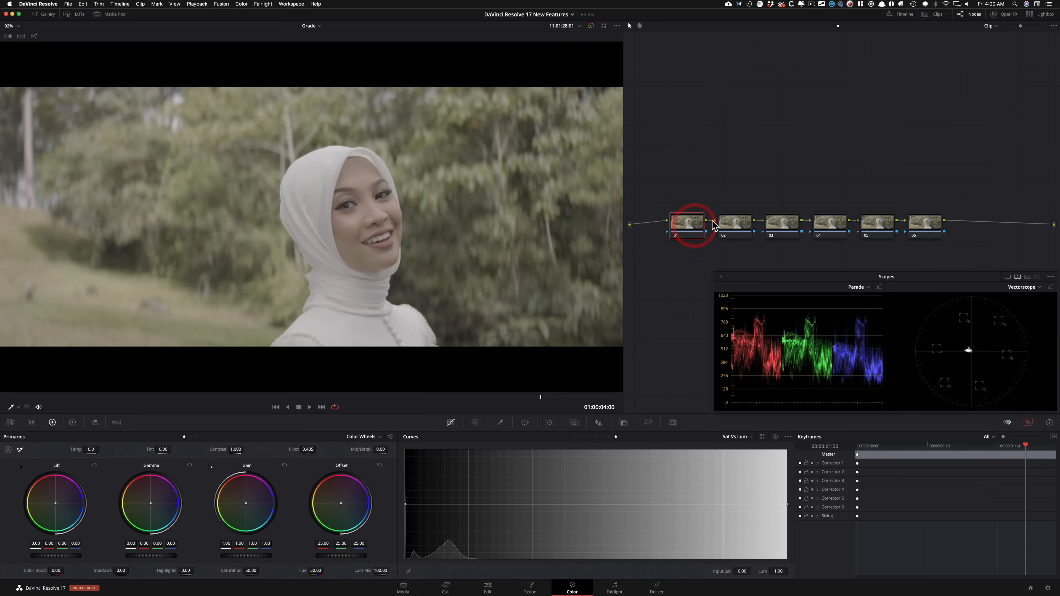
key("Return")
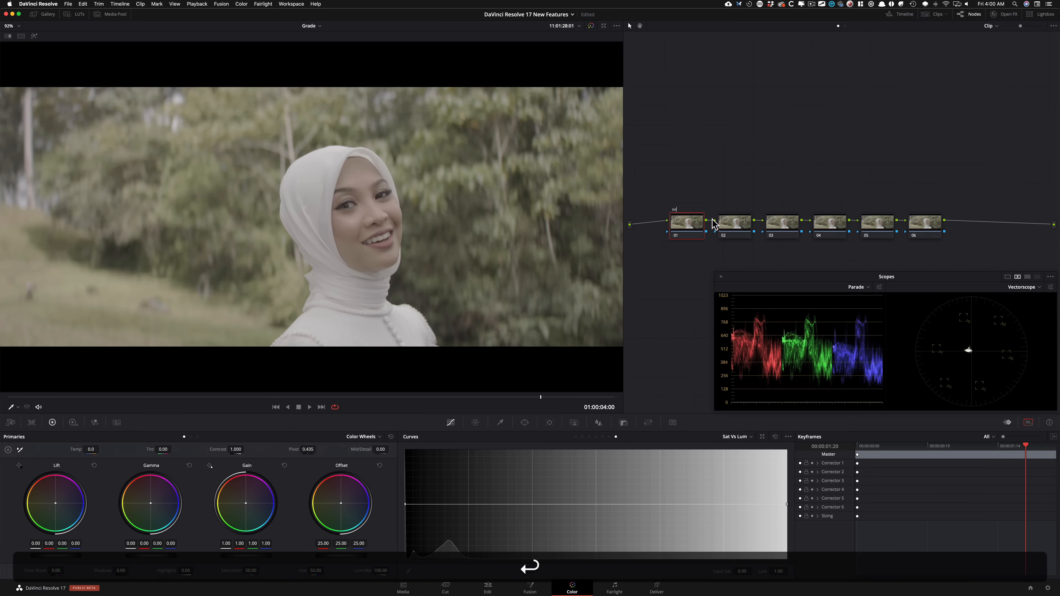
key("Tab")
type("hdr")
key("Return")
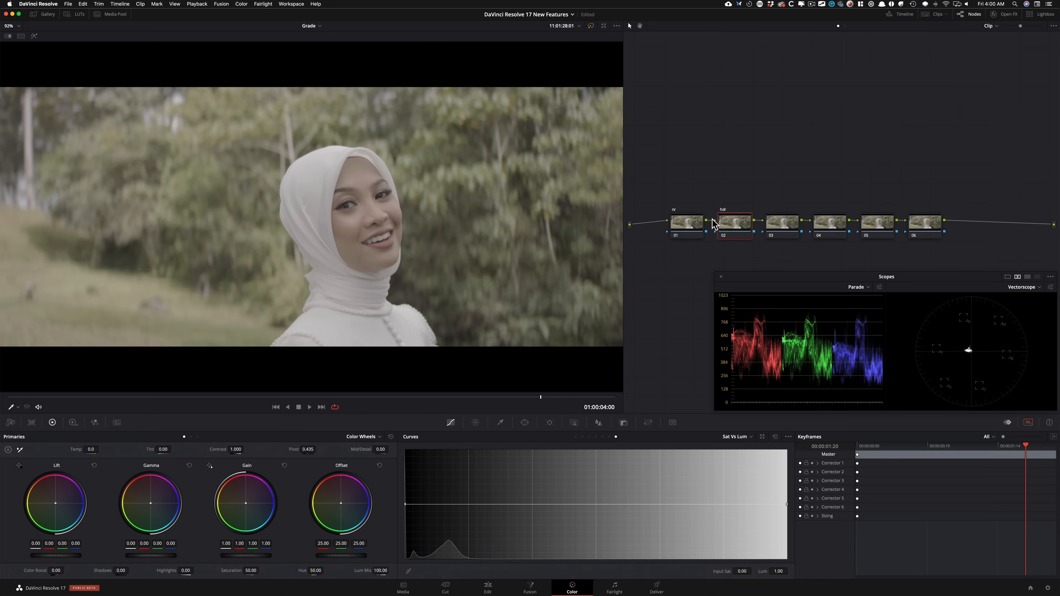
Step: Label node 03 "pri" and node 04 "con"
key("Tab")
key("shift+Tab")
key("Tab")
key("Return")
key("Tab")
type("con")
key("Return")
Step: Label node 05 "cw" and node 06 "sat vs lum"
key("Tab")
type("glow")
key("Return")
key("Tab")
type("sat vs lum")
key("Return")
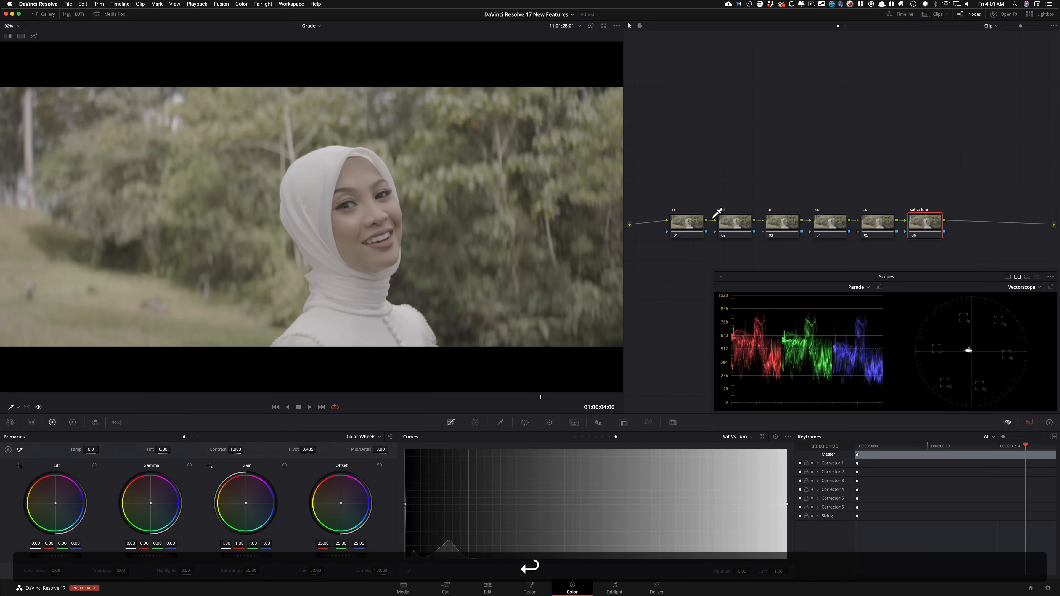
Step: Add a serial node after the "sat vs lum" node and label it "glow"
key("alt+s")
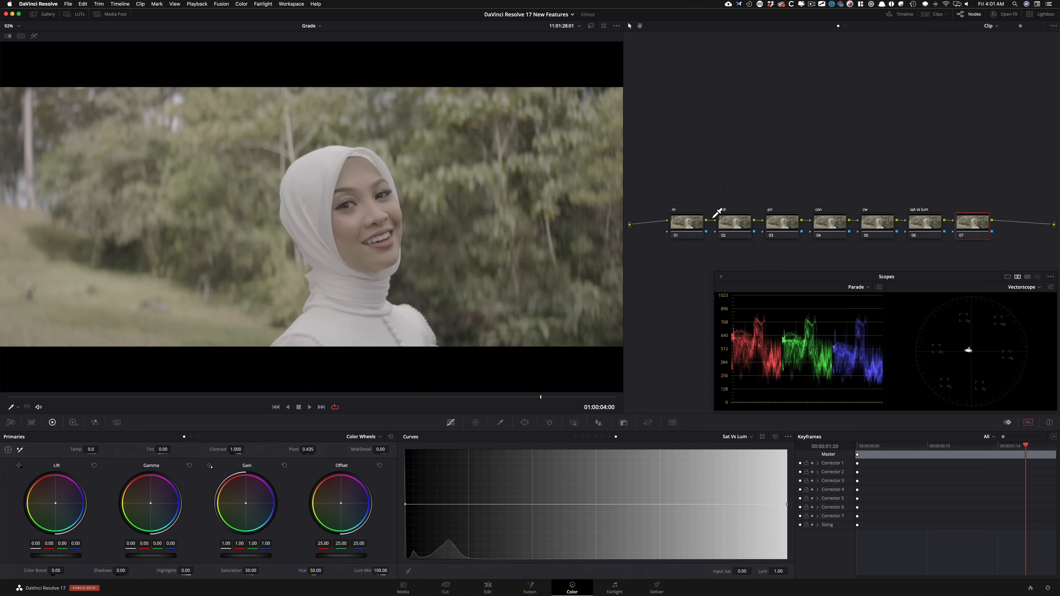
key("Tab")
type("glow")
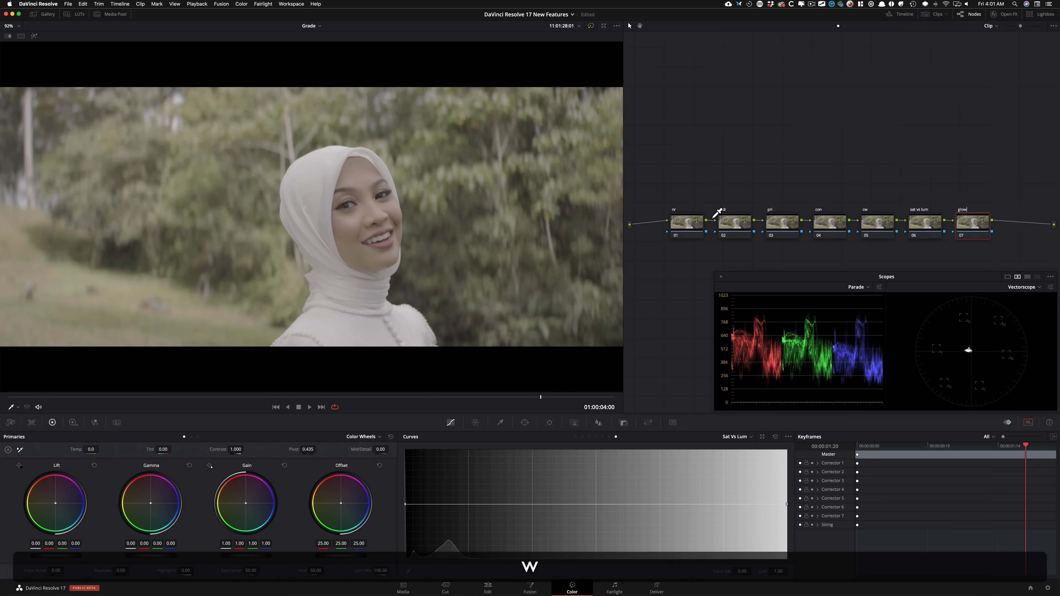
key("Return")
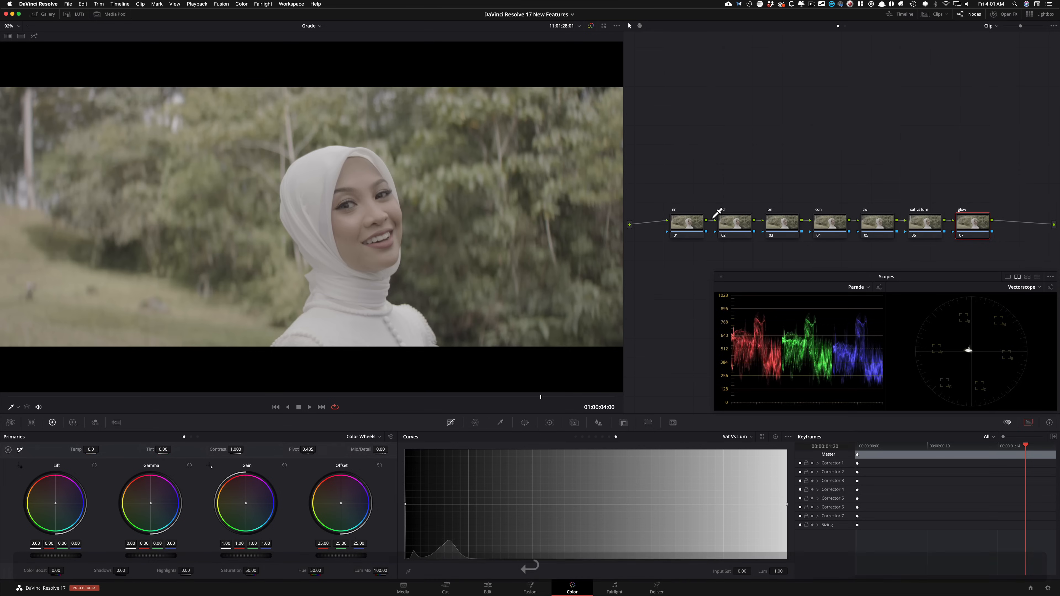
Step: Set the con node's contrast to 1.384; on the pri node, raise saturation and set lift to -0.02, gamma to 0.01 and gain to 0.99
left_click(790, 170)
left_click(833, 224)
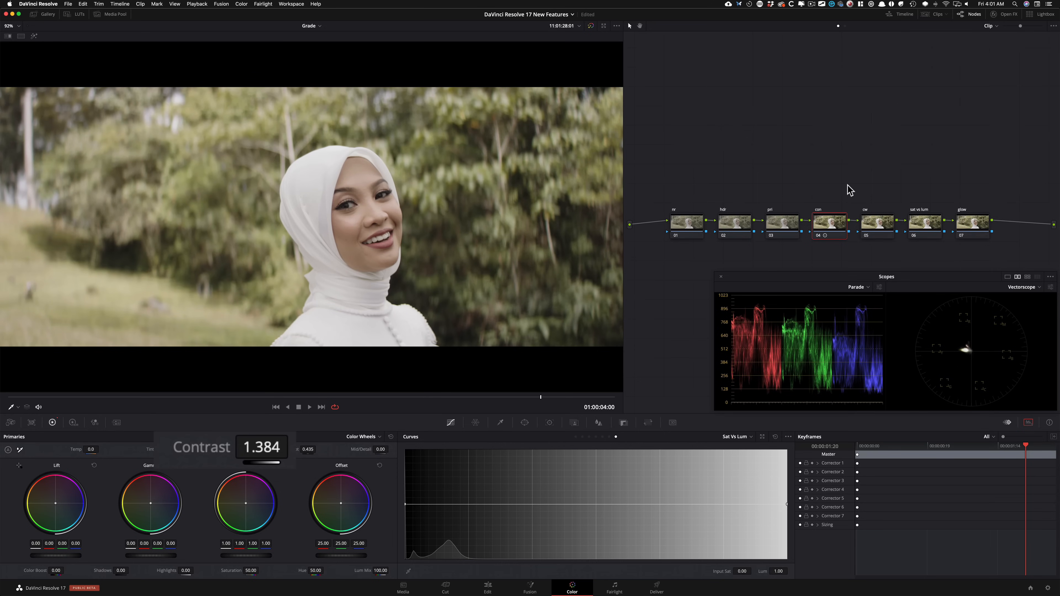
key("shift+semicolon")
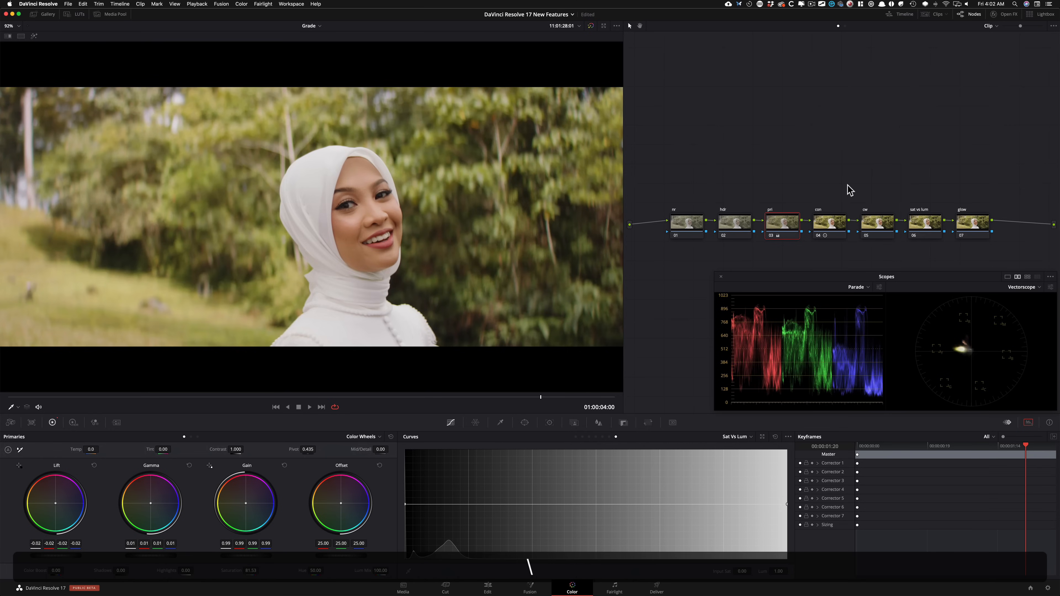
Step: Open the High Dynamic Range wheels for the hdr node, showing the Black, Dark and Shadow zones
key("shift+semicolon")
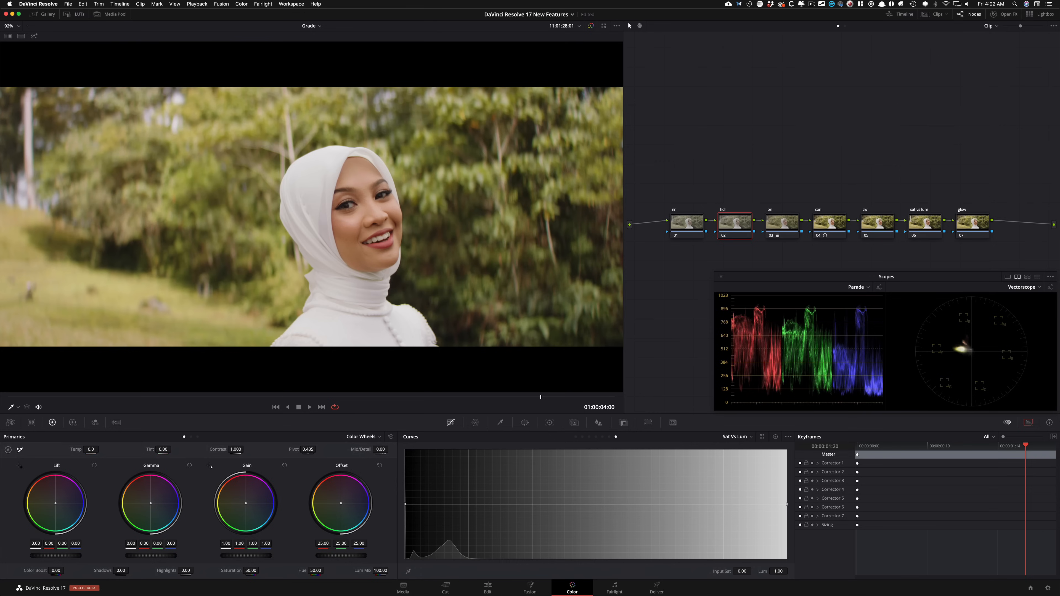
left_click(73, 423)
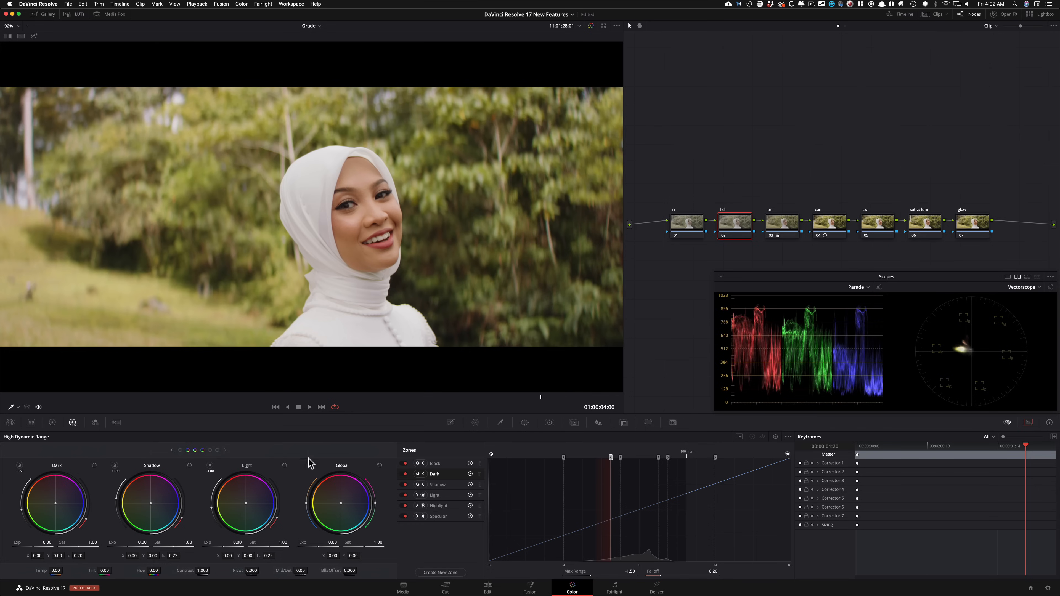
left_click(171, 450)
Step: Bypass the grade and examine the tonal ranges of the Black, Dark, Shadow, Light, Highlight and Specular zones
key("shift+d")
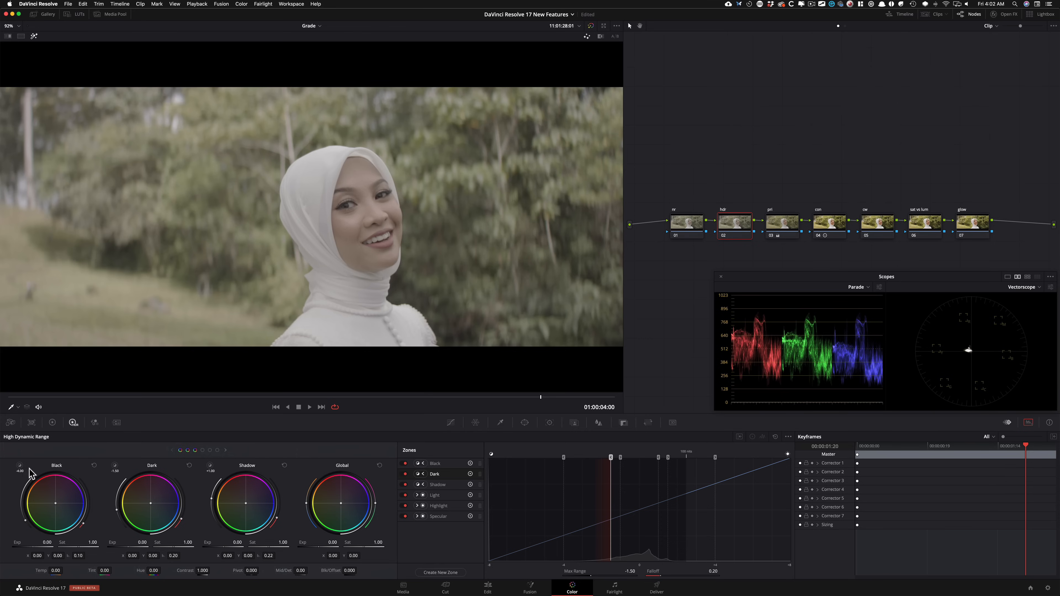
left_click(20, 466)
left_click(115, 466)
left_click(209, 466)
left_click(210, 467)
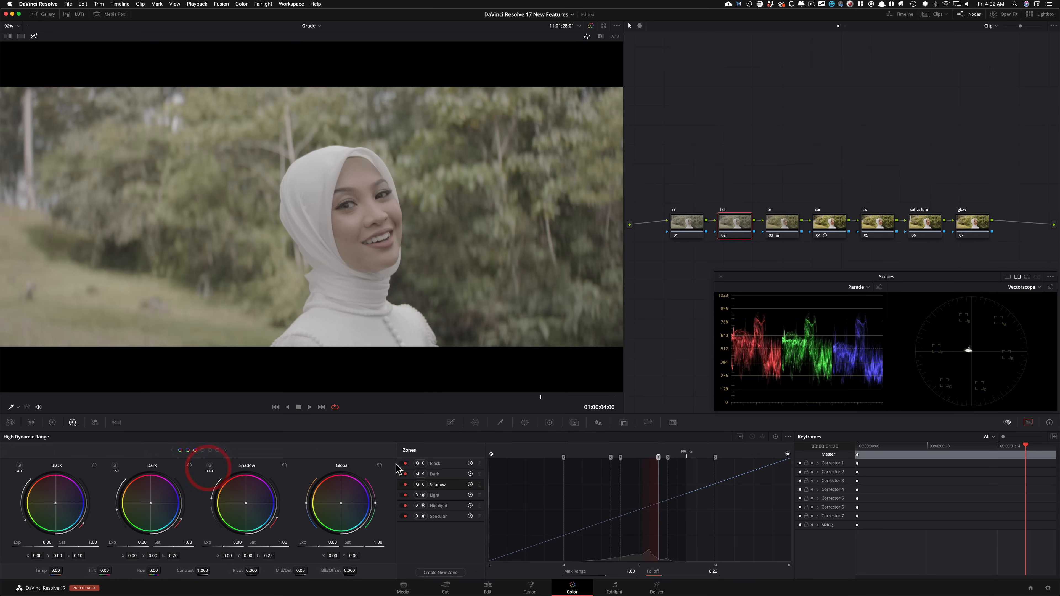
left_click(225, 450)
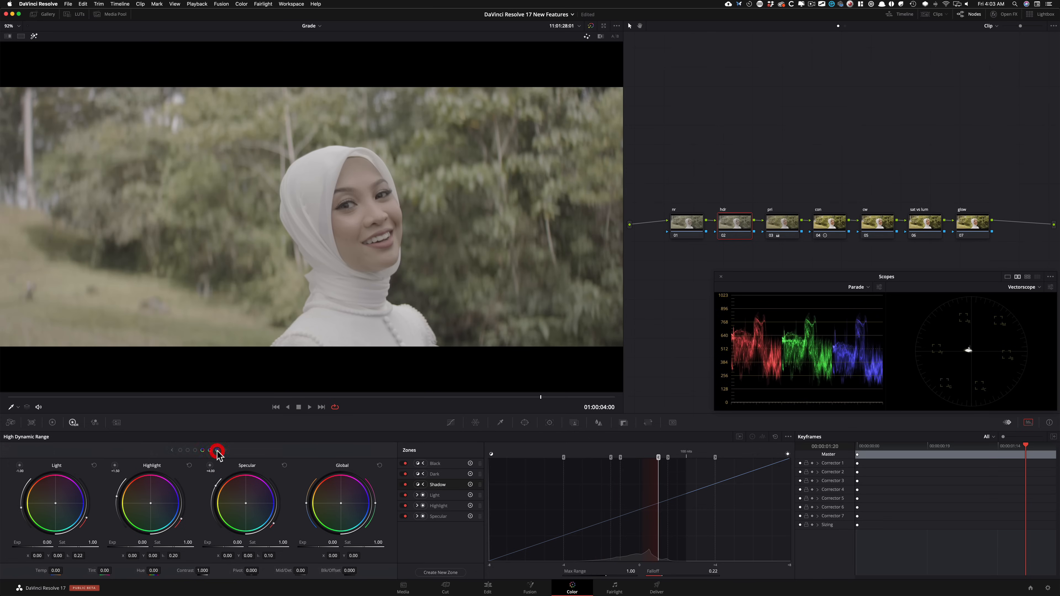
left_click(19, 465)
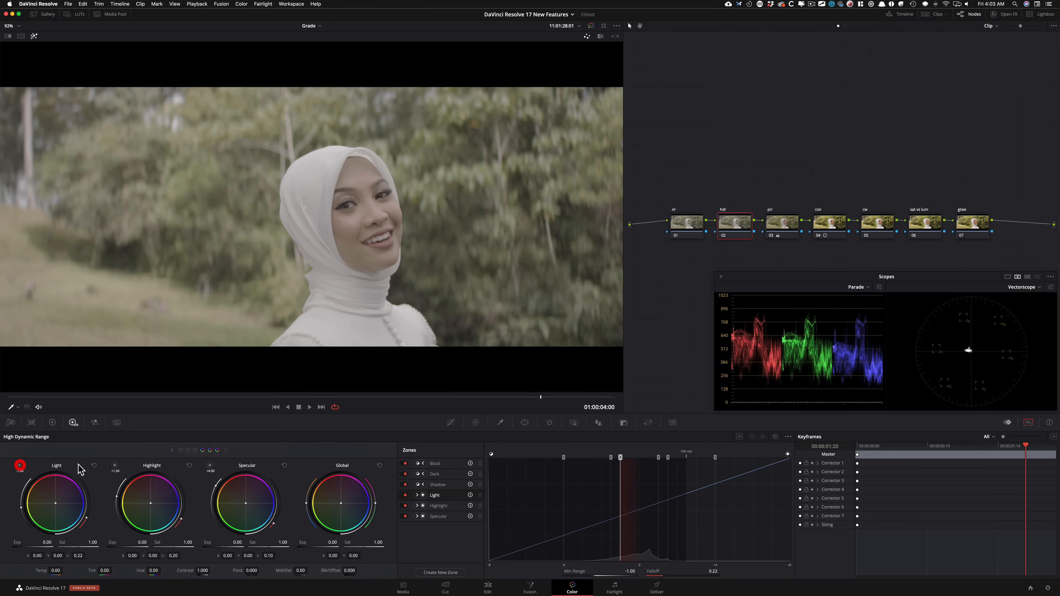
left_click(114, 466)
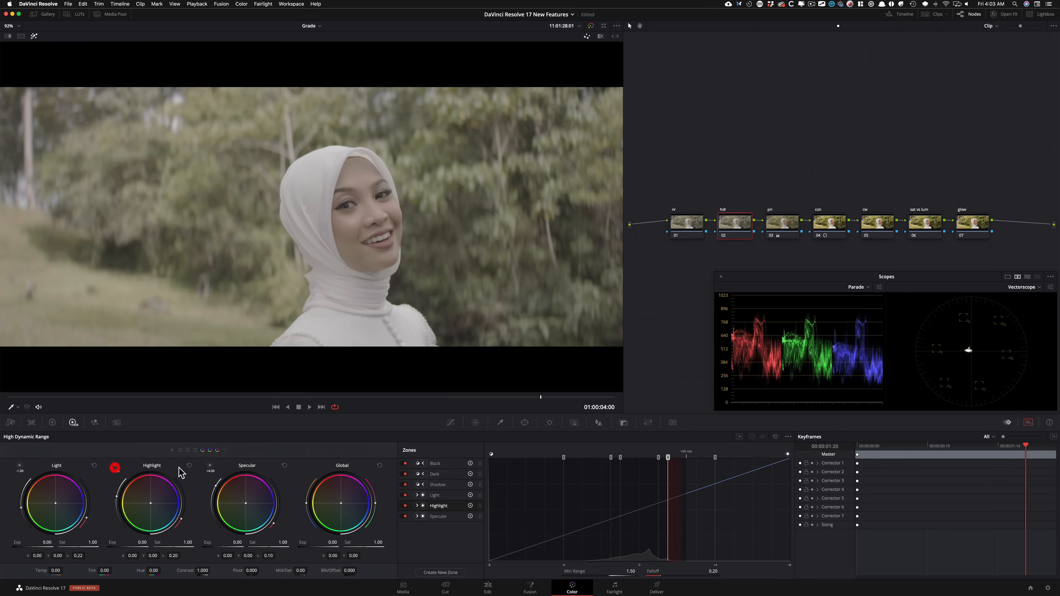
left_click(212, 466)
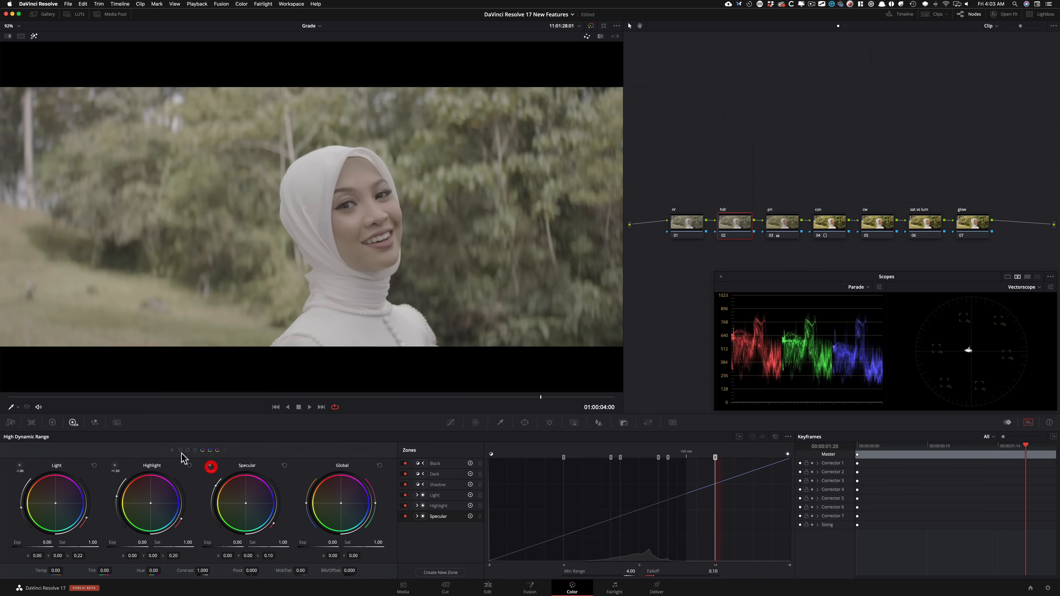
Step: Isolate the Dark zone in the viewer, set its max range to -1.03, and restore the graded image
left_click(178, 450)
left_click(180, 451)
left_click(435, 474)
left_click(116, 467)
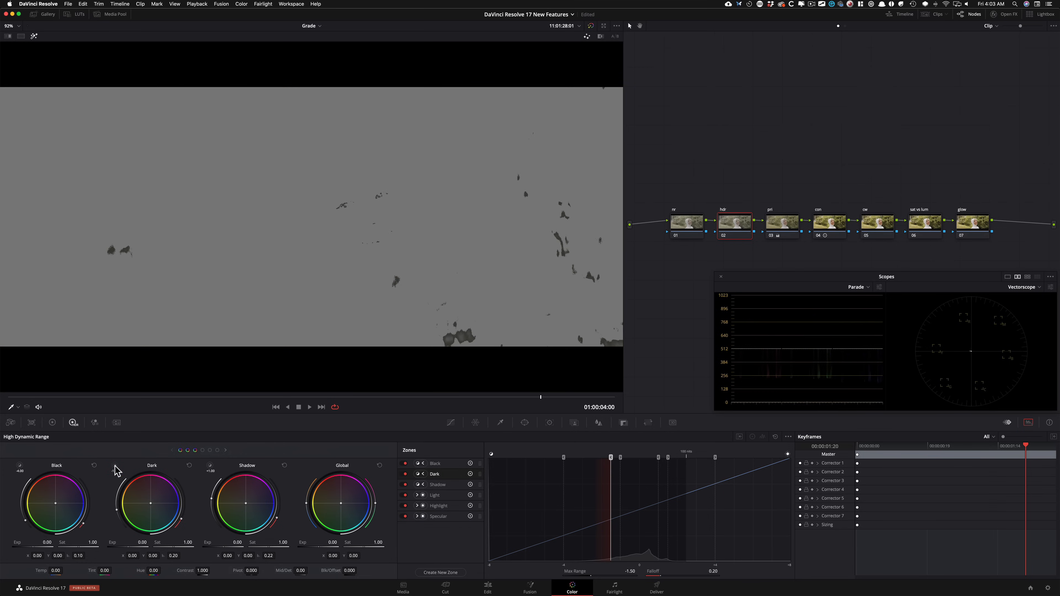
left_click_drag(115, 465, 115, 451)
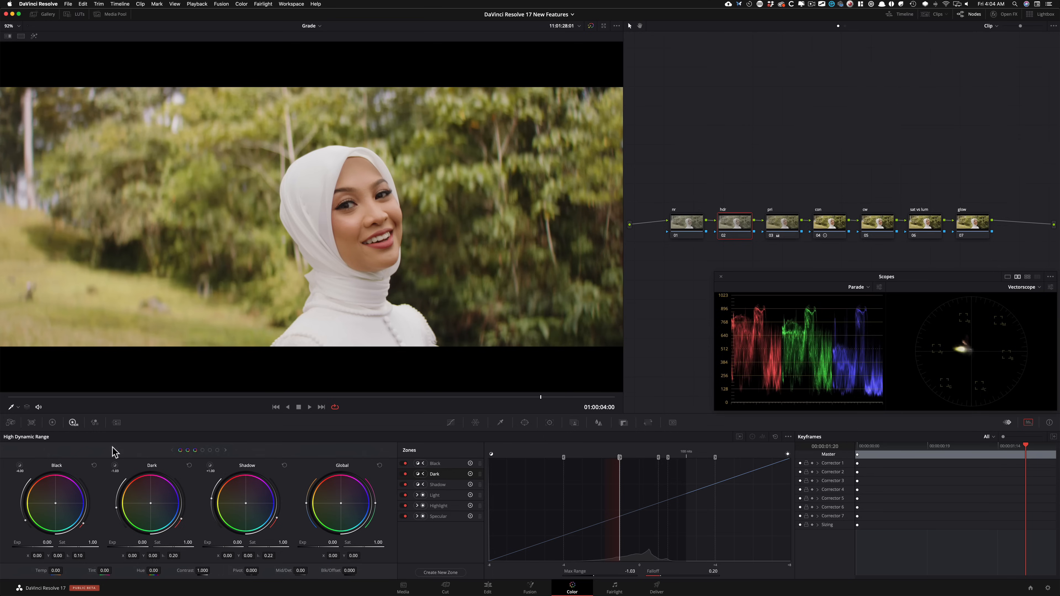
Step: Raise the Shadow zone's exposure to 0.38, comparing the image with the hdr node off and on
scroll(114, 451, "down", 1)
mouse_move(134, 560)
left_mouse_down()
mouse_move(163, 560)
mouse_move(149, 560)
left_mouse_up()
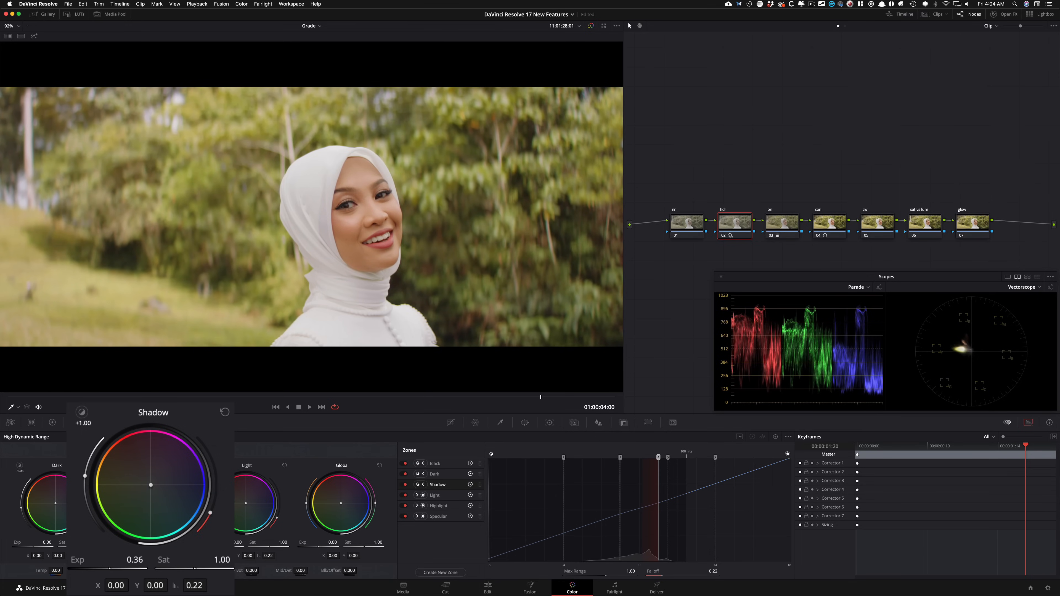
key("ctrl+d")
key("ctrl+d")
key("ctrl+d")
key("ctrl+d")
key("ctrl+d")
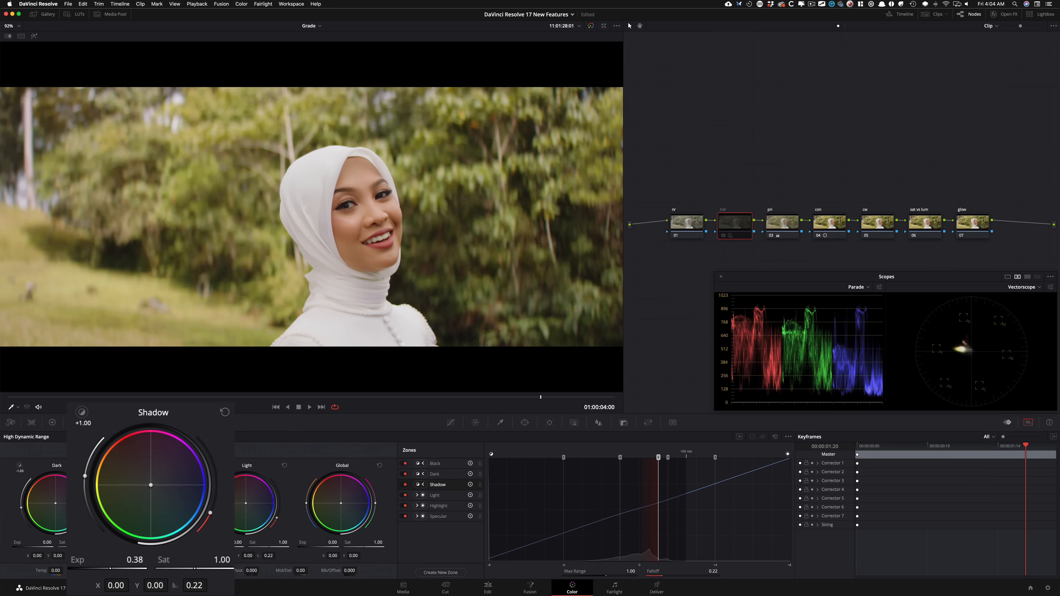
Step: Fine-tune the Shadow zone's exposure to 0.32 while toggling the hdr node for comparison
key("super+d")
left_click_drag(134, 559, 135, 559)
key("super+d")
key("super+d")
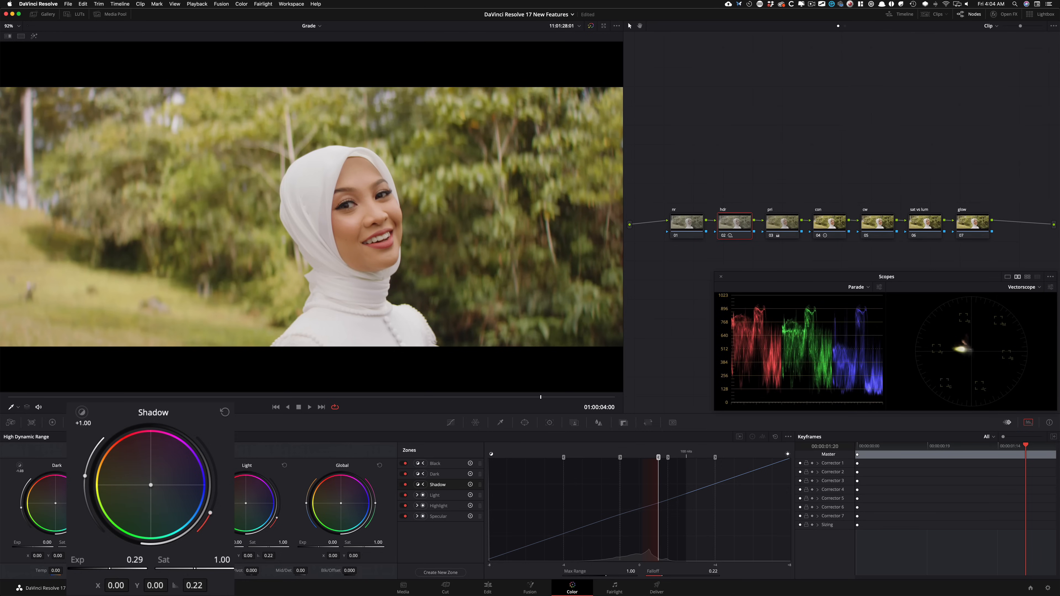
key("super+d")
key("super+d")
key("super+d")
key("super+d")
left_click_drag(135, 560, 138, 560)
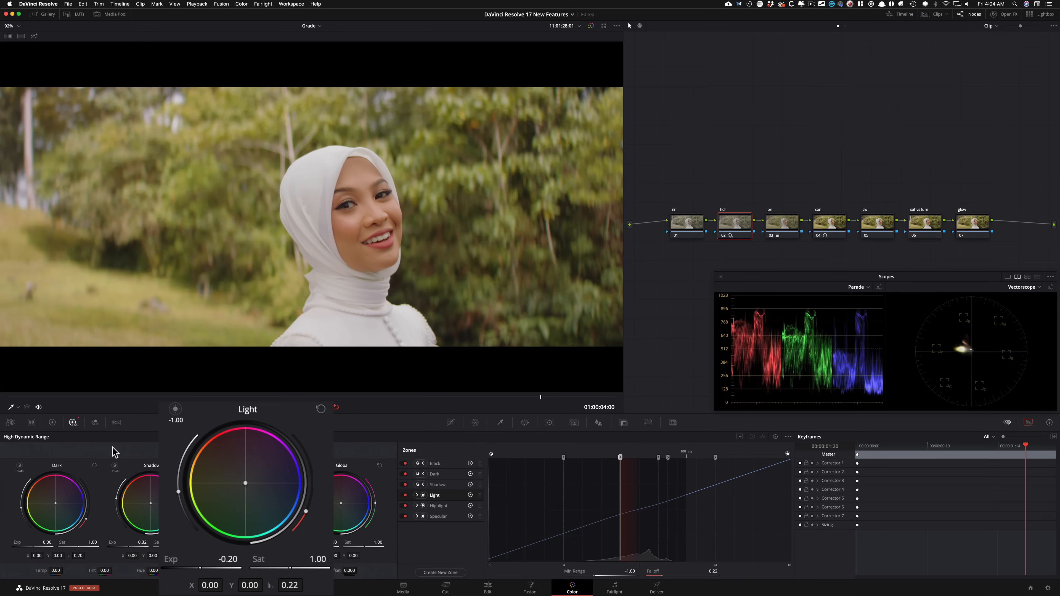
Step: Lower the Light zone's exposure to -0.18 and compare the image with and without the hdr node
key("super+d")
key("super+d")
key("super+d")
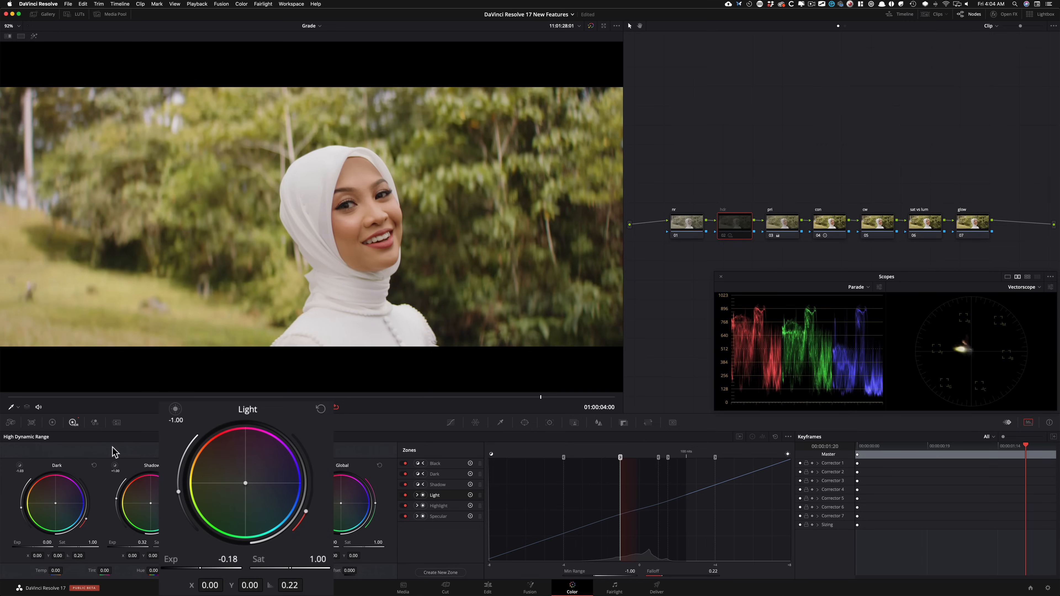
key("super+d")
key("super+d")
key("super+d")
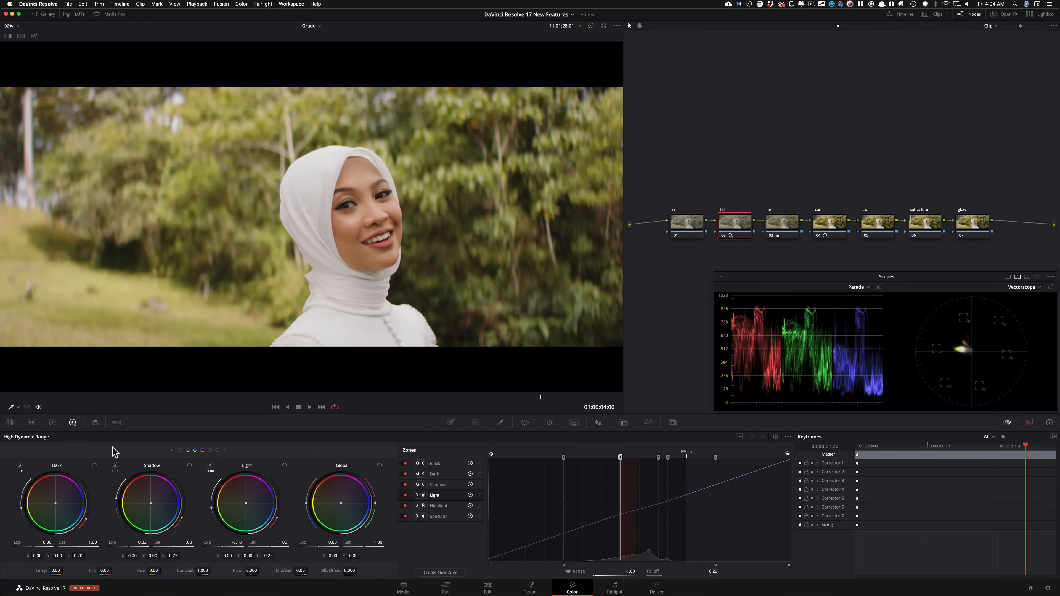
Step: Set the Dark zone's exposure to -0.55 and its max range to -0.40, toggling the hdr node to judge the change
key("super+d")
key("super+d")
key("super+d")
key("super+d")
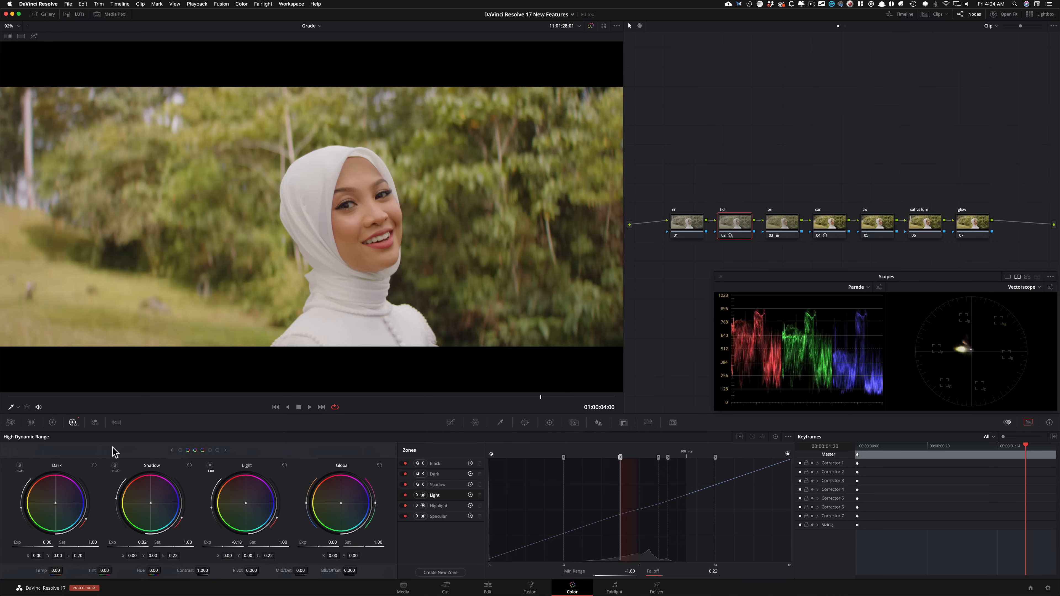
key("super+d")
key("super+d")
key("super+d")
key("super+d")
key("super+d")
key("super+d")
key("super+d")
key("super+d")
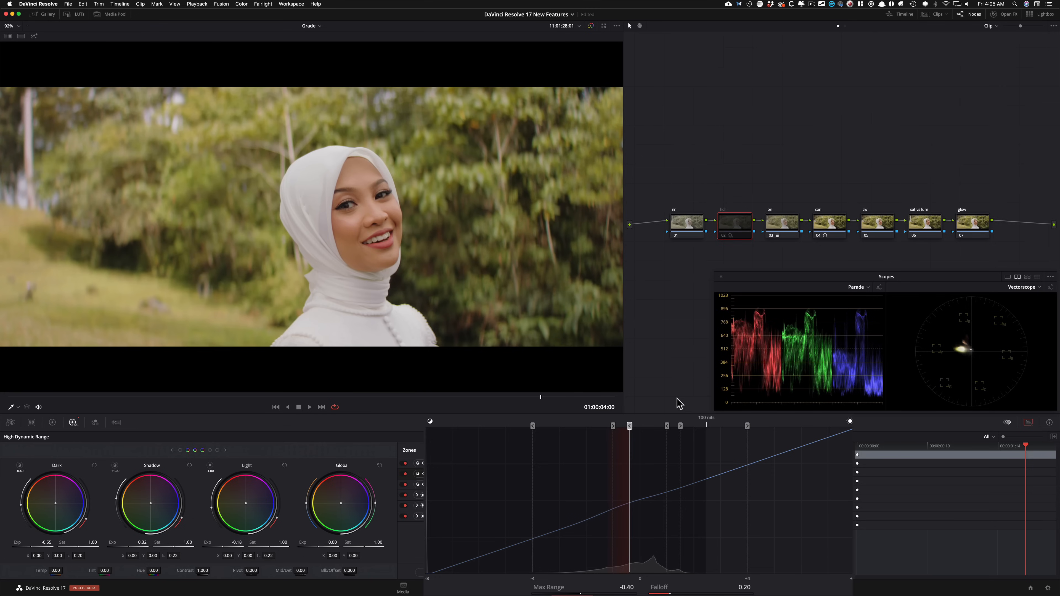
Step: Compare the image and the parade scope with the hdr node disabled and enabled
key("ctrl+d")
key("ctrl+d")
key("ctrl+d")
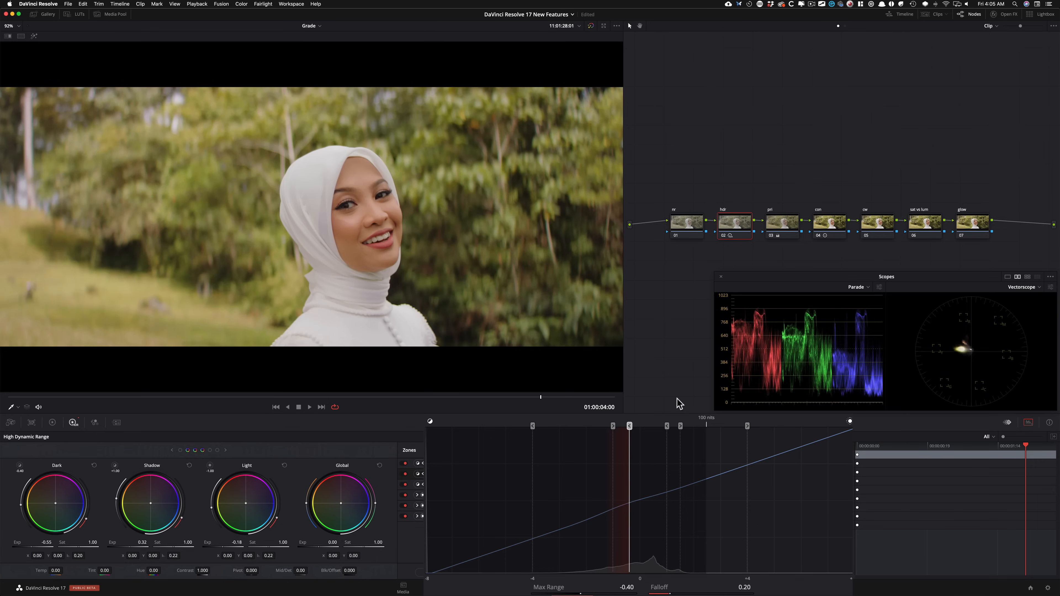
key("ctrl+d")
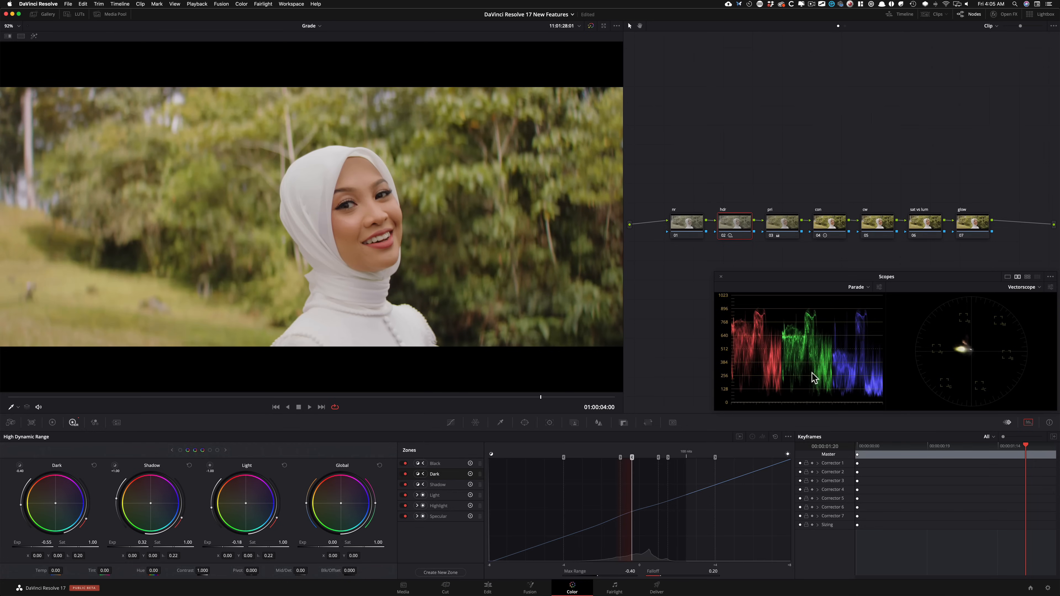
key("ctrl+d")
key("ctrl+d")
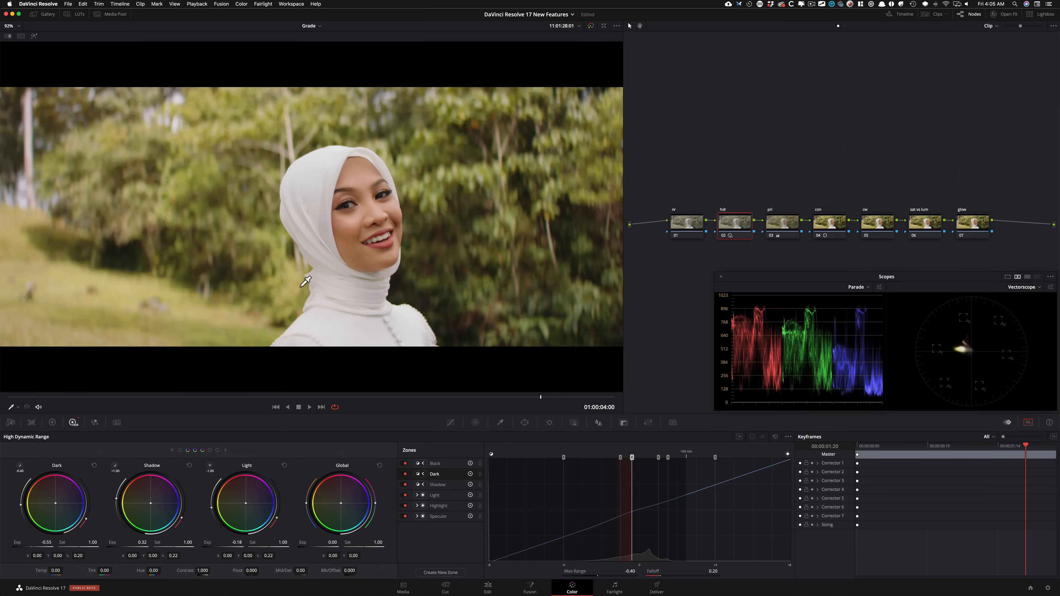
key("ctrl+d")
Step: Raise the Highlight zone's exposure to 1.17, checking the image with the hdr node off and on
key("ctrl+d")
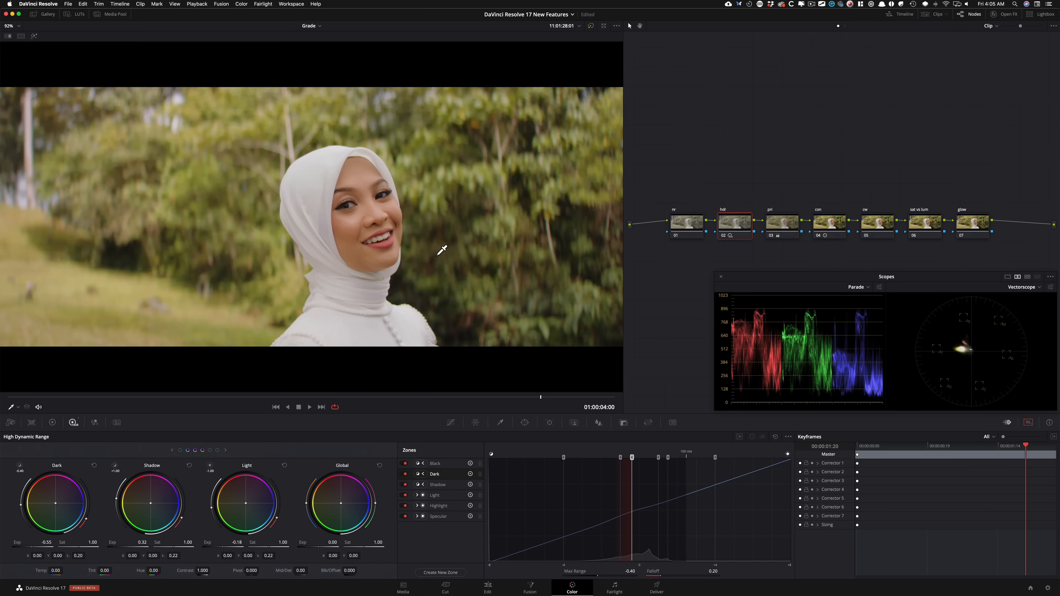
key("ctrl+d")
key("ctrl+d")
key("ctrl+d")
key("ctrl+d")
key("ctrl+d")
key("ctrl+d")
key("ctrl+d")
key("ctrl+d")
key("ctrl+d")
key("ctrl+d")
key("ctrl+d")
key("ctrl+d")
key("ctrl+d")
key("ctrl+d")
key("ctrl+d")
key("ctrl+d")
key("Right")
key("Right")
key("Left")
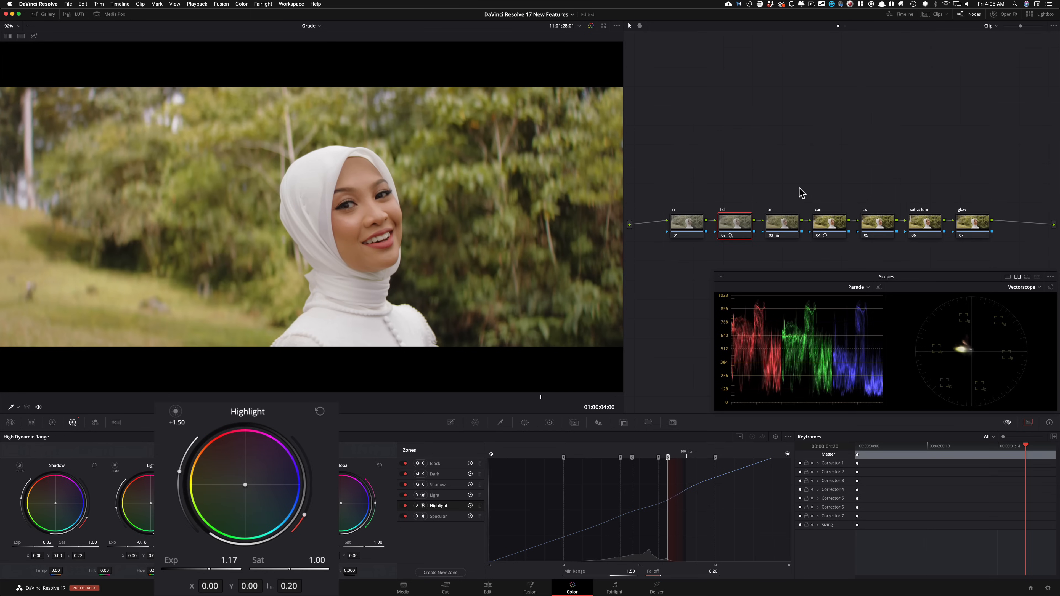
Step: Reduce the Highlight zone's exposure to 1.07 while comparing the image with and without the hdr node
key("super+d")
key("super+d")
key("super+d")
key("super+d")
key("super+d")
key("super+d")
key("super+d")
key("super+d")
Step: Set the Light zone's exposure to -0.29 and the Highlight zone's min range to 1.04 and exposure to 1.03, comparing with the hdr node off
key("super+d")
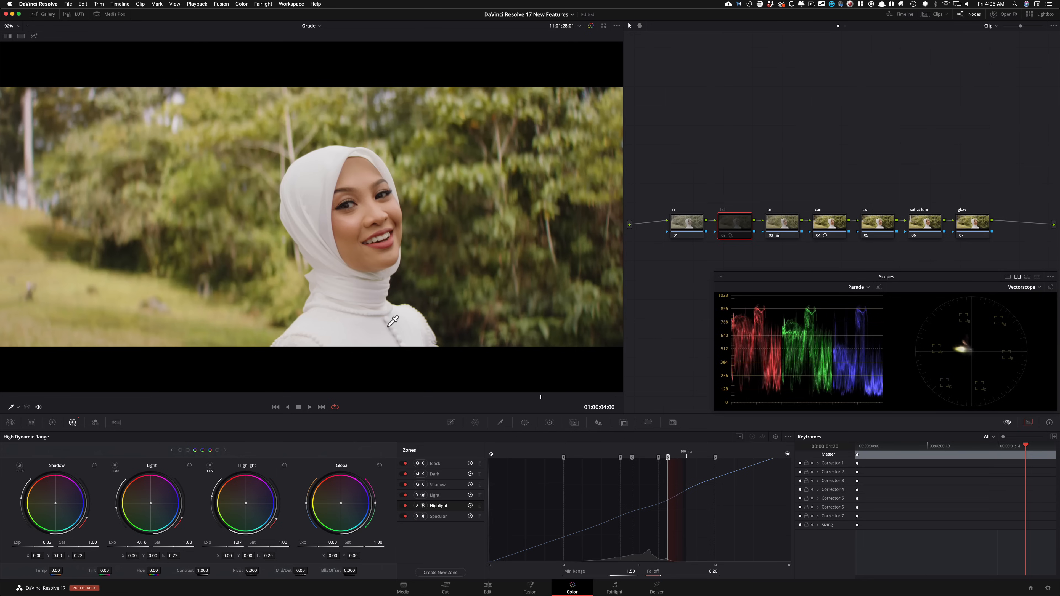
key("super+d")
key("super+d")
key("super+d")
key("super+d")
key("super+d")
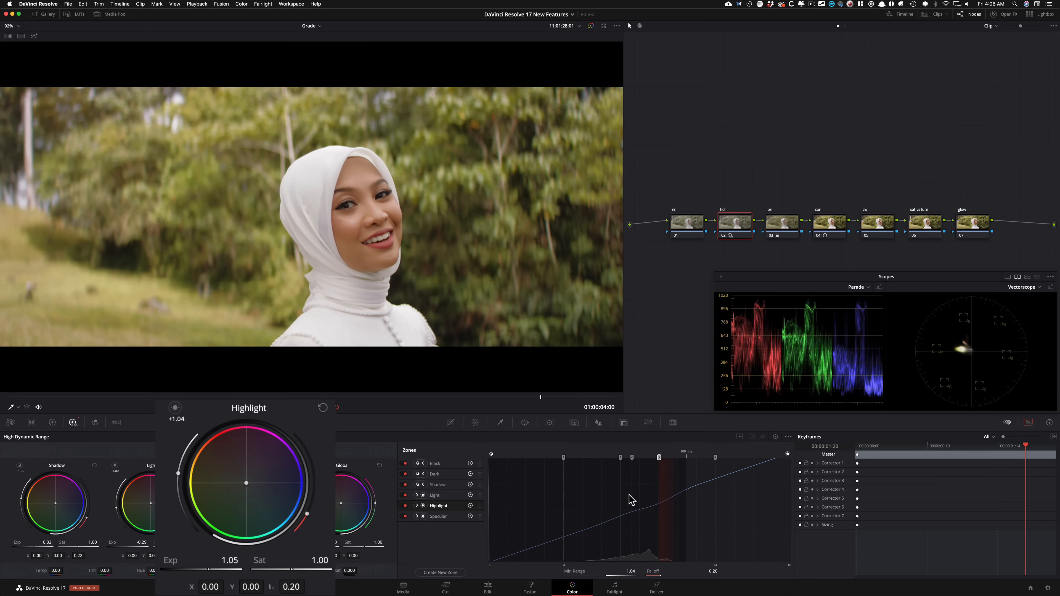
key("super+d")
key("super+d")
key("super+d")
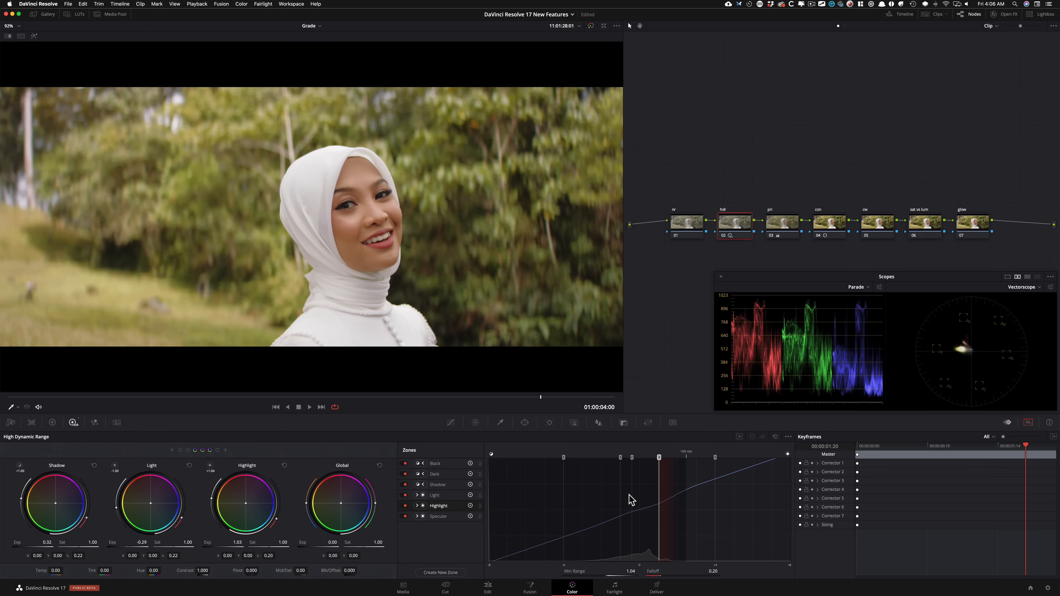
Step: Set the Highlight zone's exposure to 1.23 and min range to 1.12, and compare with the hdr node off and on
key("super+d")
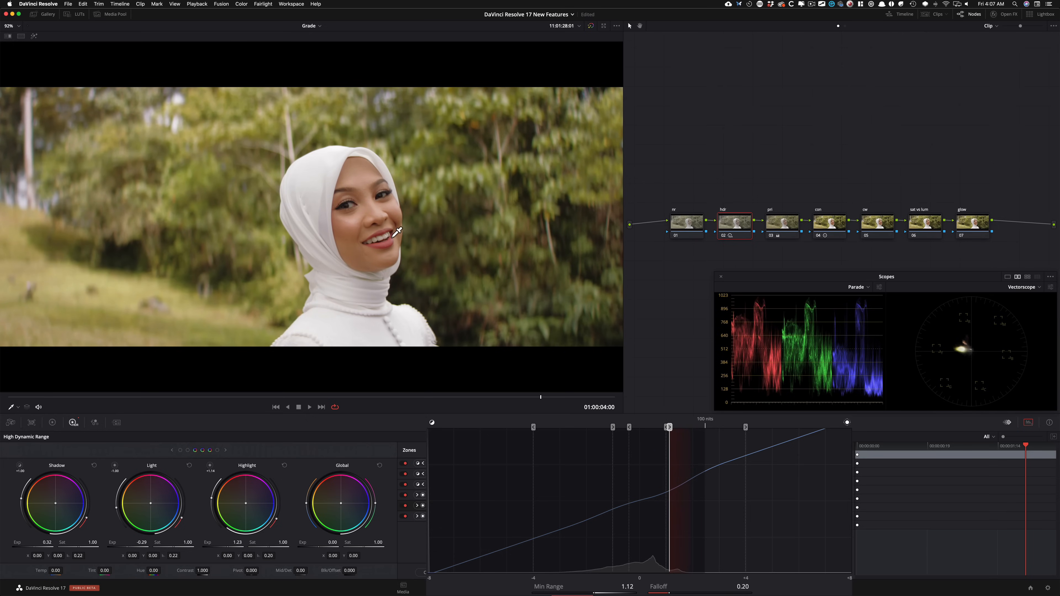
key("ctrl+d")
key("ctrl+d")
key("ctrl+d")
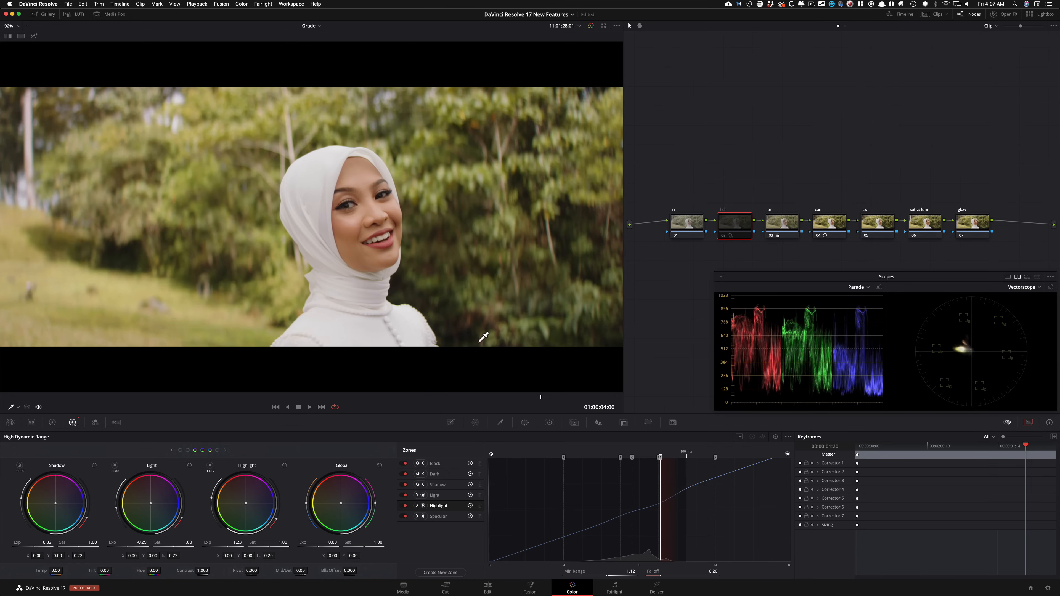
key("ctrl+d")
key("ctrl+d")
key("ctrl+d")
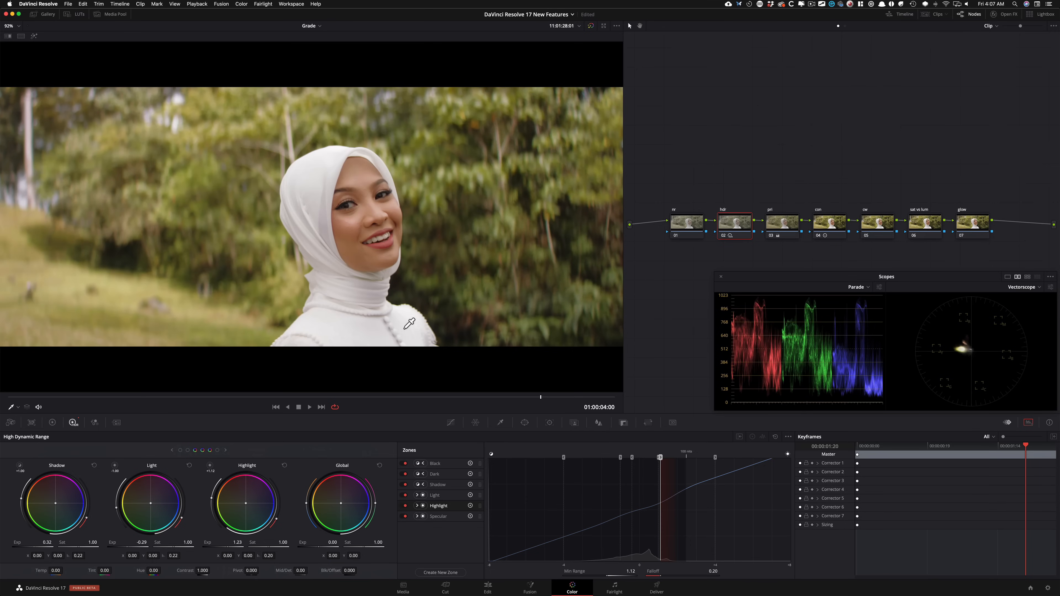
Step: Set the Shadow zone's exposure to 0.42 and the Light zone's to -0.31, toggling the hdr node to compare
key("super+d")
key("super+d")
key("super+d")
key("super+d")
key("super+d")
key("super+d")
key("super+d")
key("super+d")
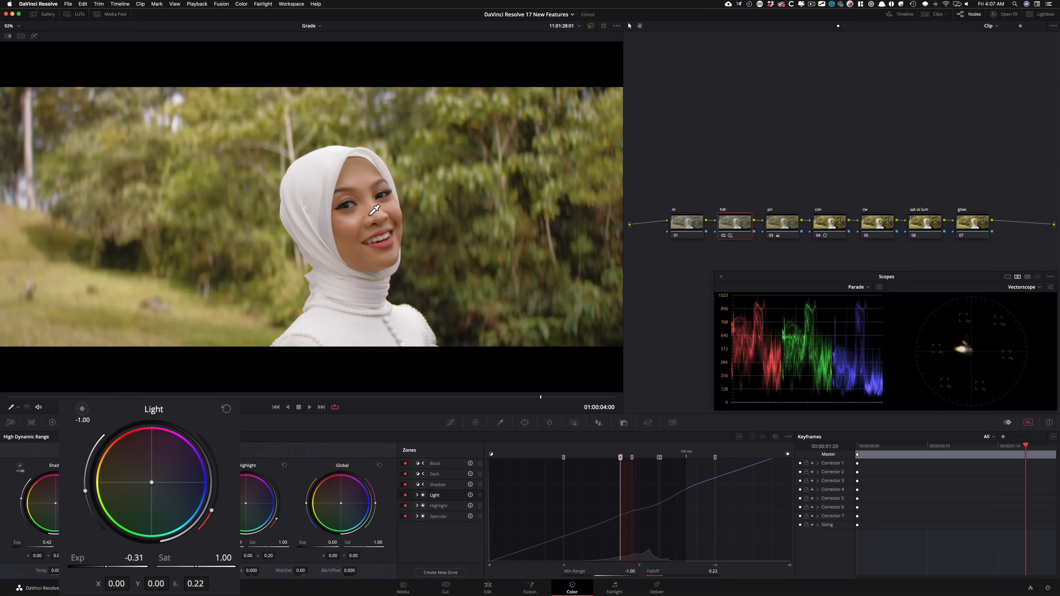
Step: Set the exposures to 0.43 for Shadow, -0.28 for Light and 1.14 for Highlight, comparing with the hdr node off
key("super+d")
key("super+d")
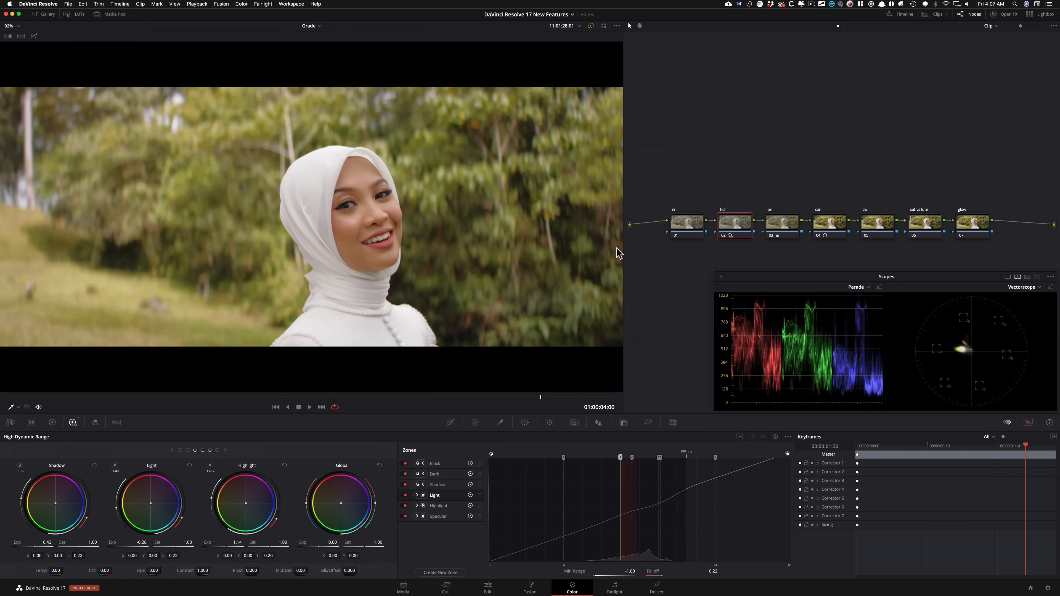
left_click(832, 173)
Step: Add the Glow effect to the glow node and set its composite type to Softlight
left_click(964, 222)
left_click(1003, 14)
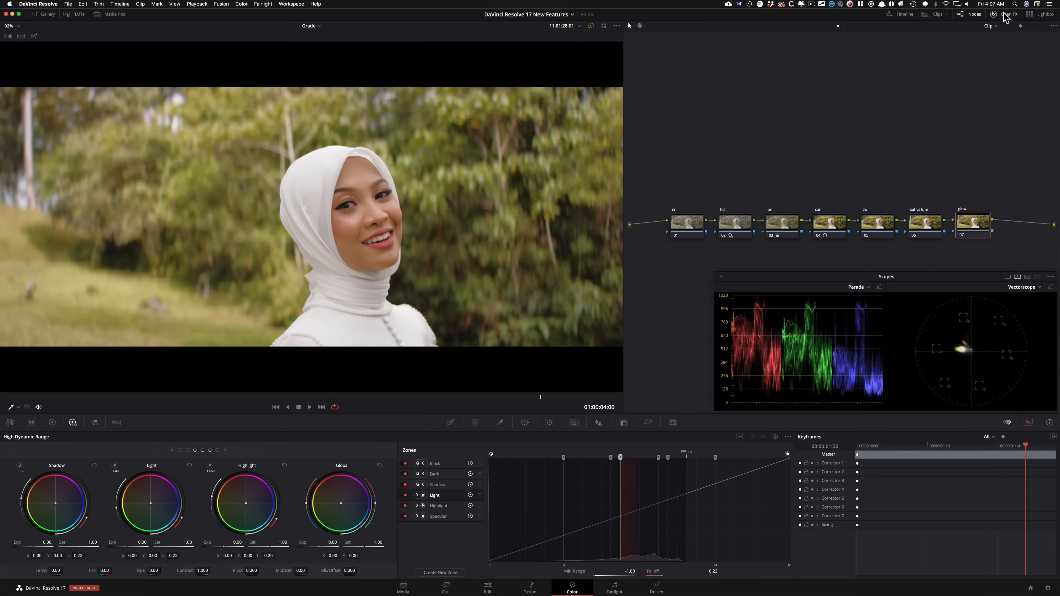
left_click(1003, 13)
left_click(1004, 13)
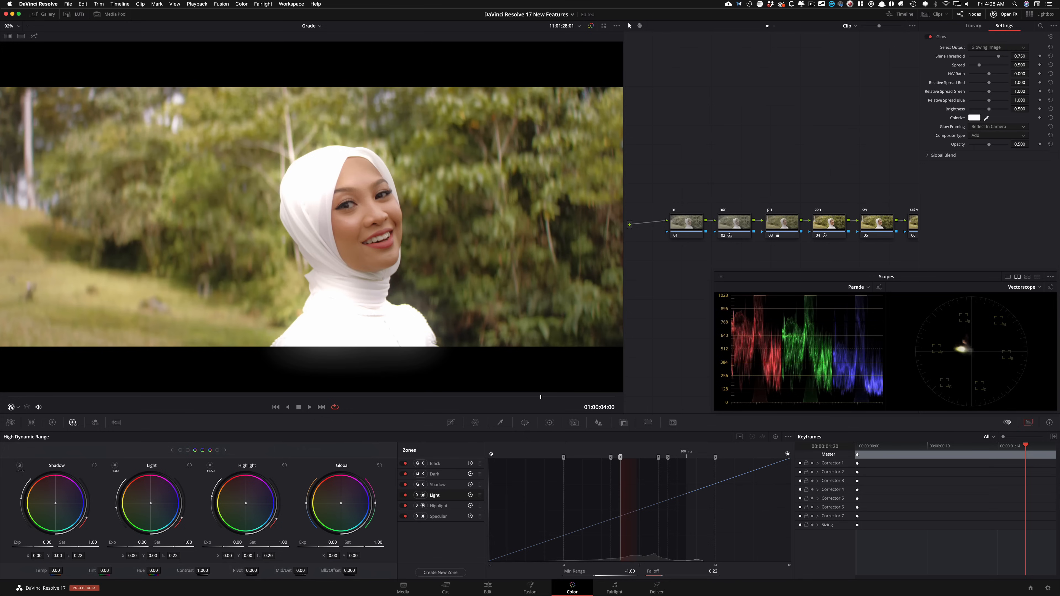
key("Down")
key("Down")
key("Down")
key("Down")
key("Down")
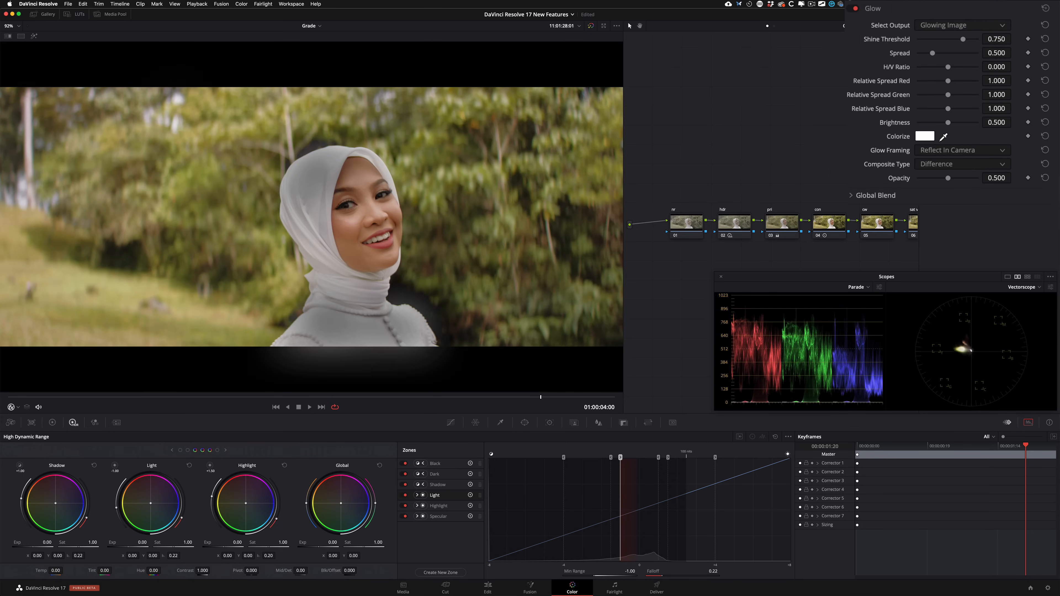
key("Down")
key("Down")
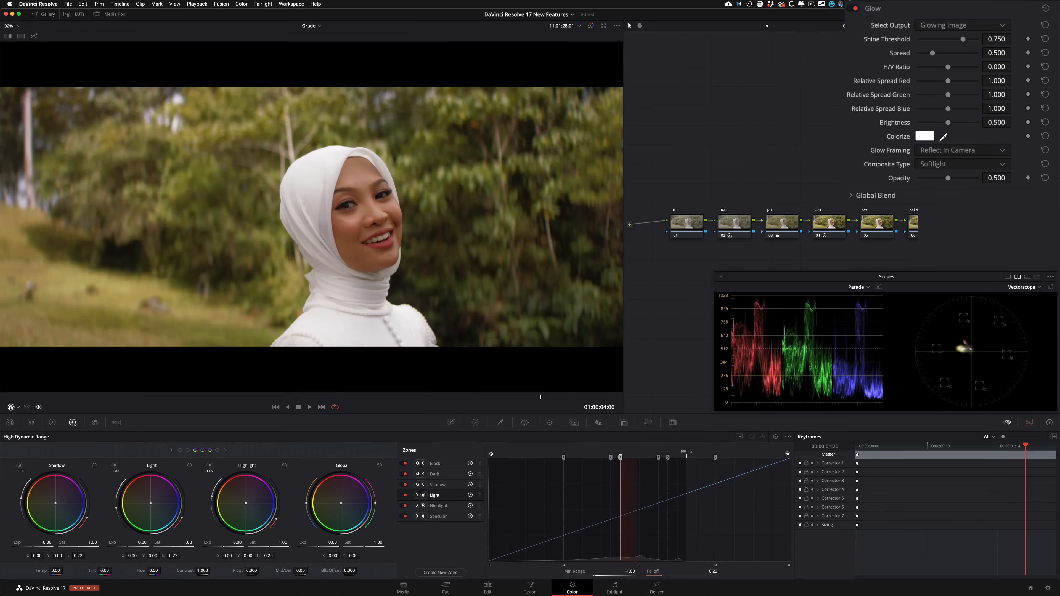
Step: Set the Glow effect's shine threshold to 0.272 and brightness to 0.346, then close the effect settings
left_click_drag(951, 39, 938, 39)
left_click_drag(947, 123, 936, 123)
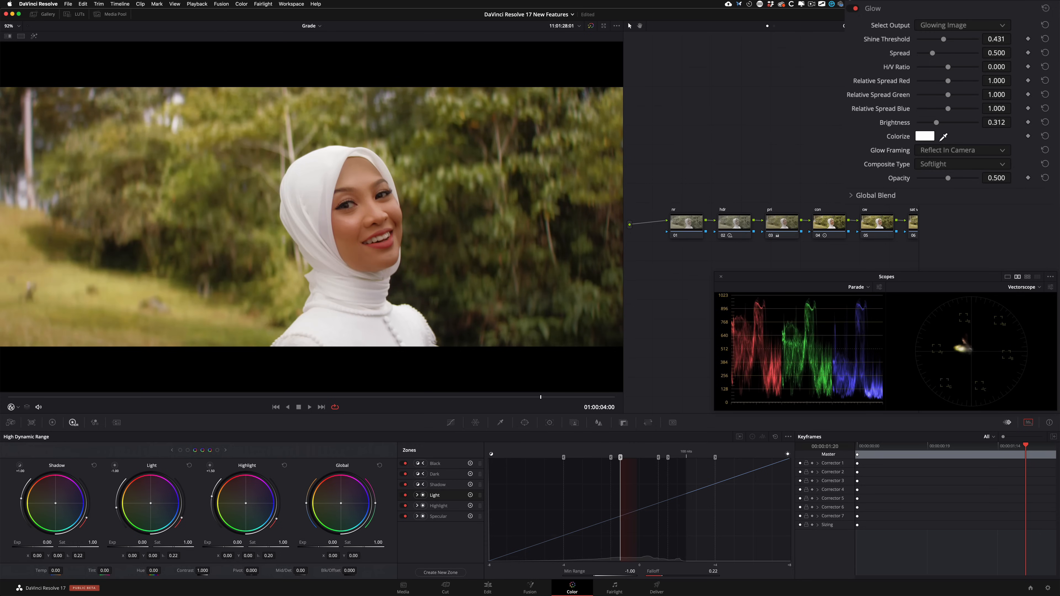
left_click_drag(930, 39, 935, 38)
left_click_drag(932, 122, 940, 122)
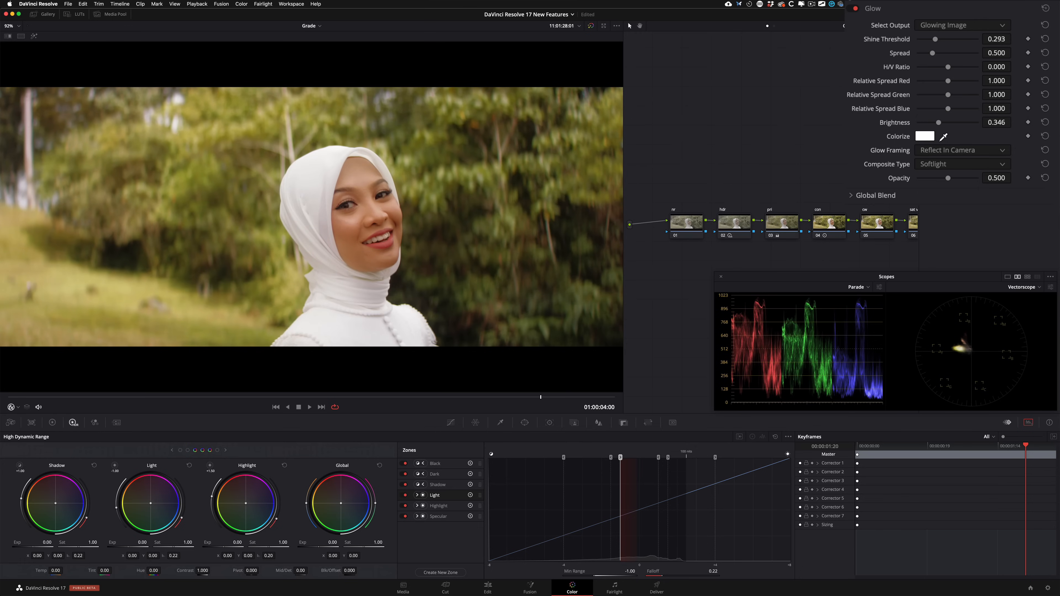
left_click_drag(934, 39, 935, 38)
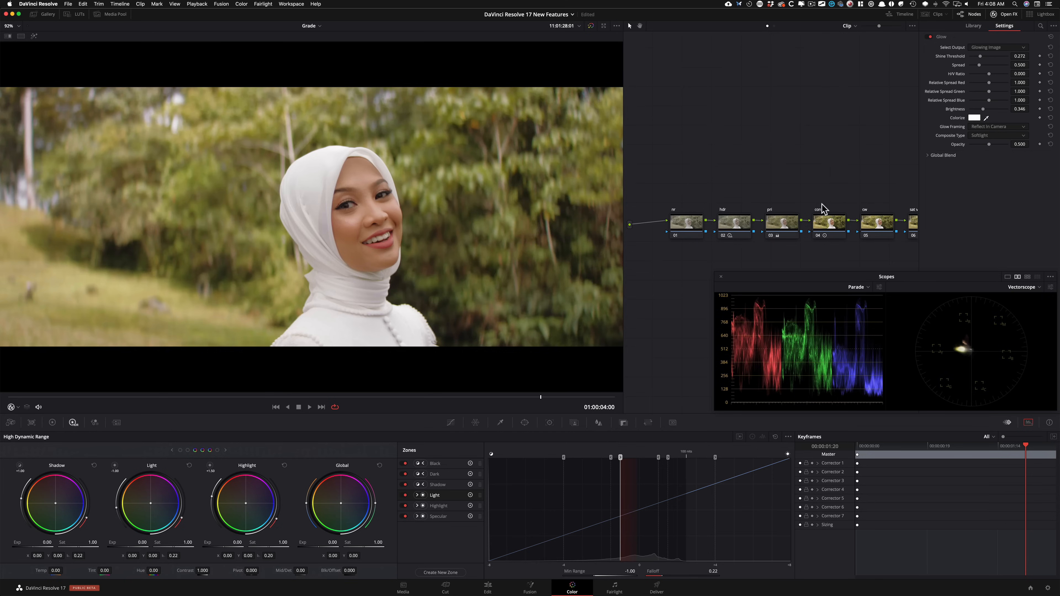
left_click(1003, 14)
Step: Compare the image with the glow node off and on
key("ctrl+d")
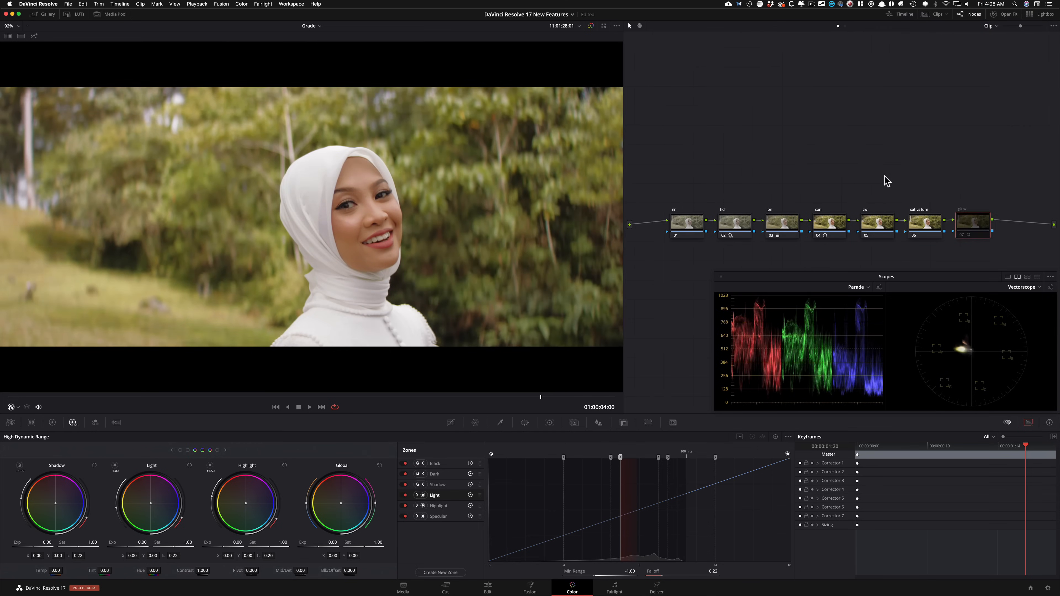
key("super+d")
key("super+d")
key("super+d")
key("super+d")
key("super+d")
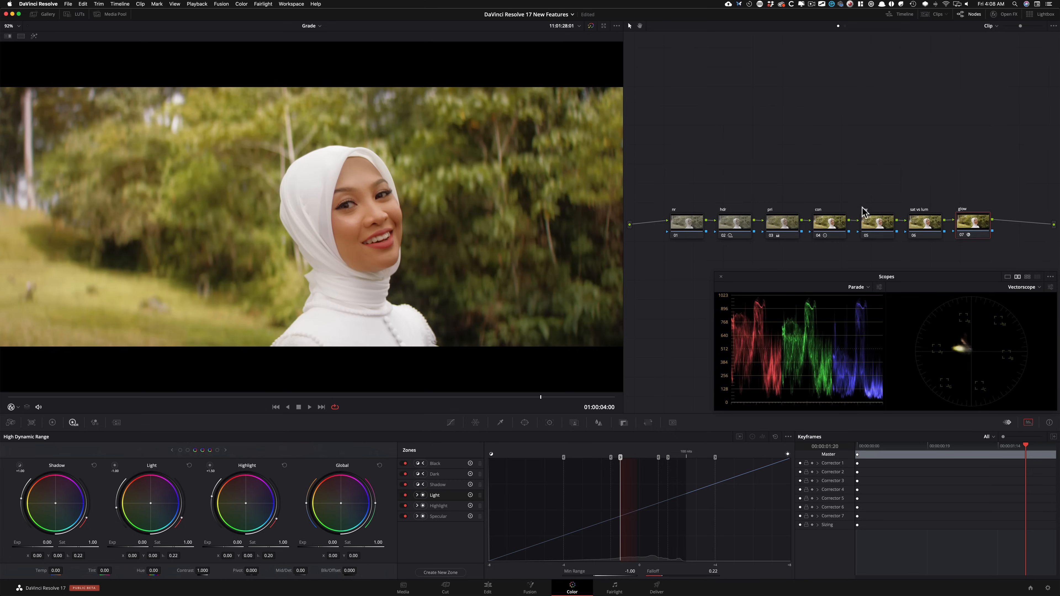
Step: Select the hdr node and compare the image with and without it now that the glow is applied
left_click(795, 187)
key("shift+super+Down")
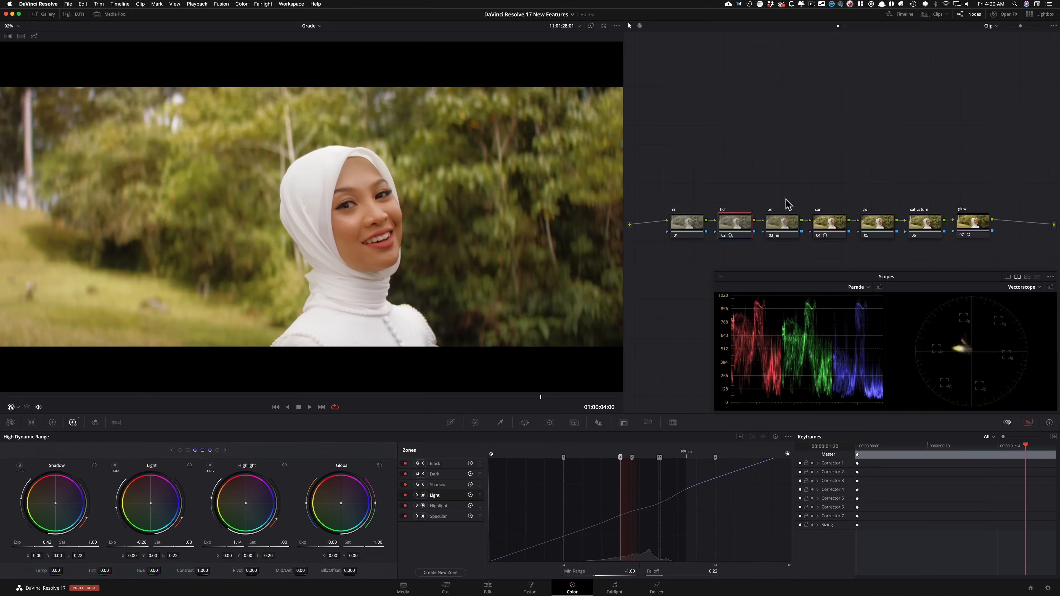
key("super+d")
key("super+d")
key("super+d")
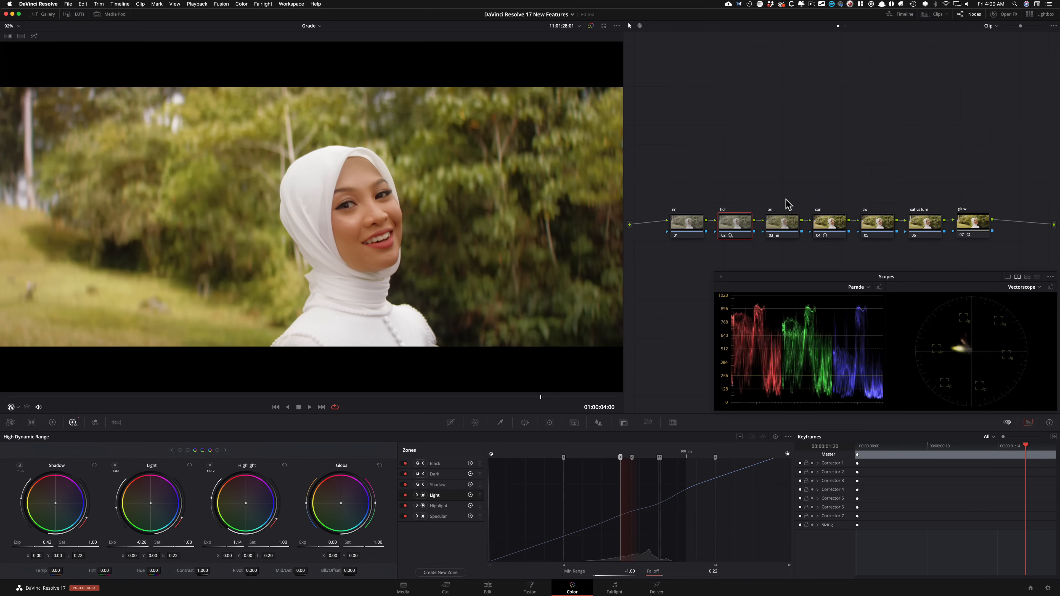
key("super+d")
key("super+d")
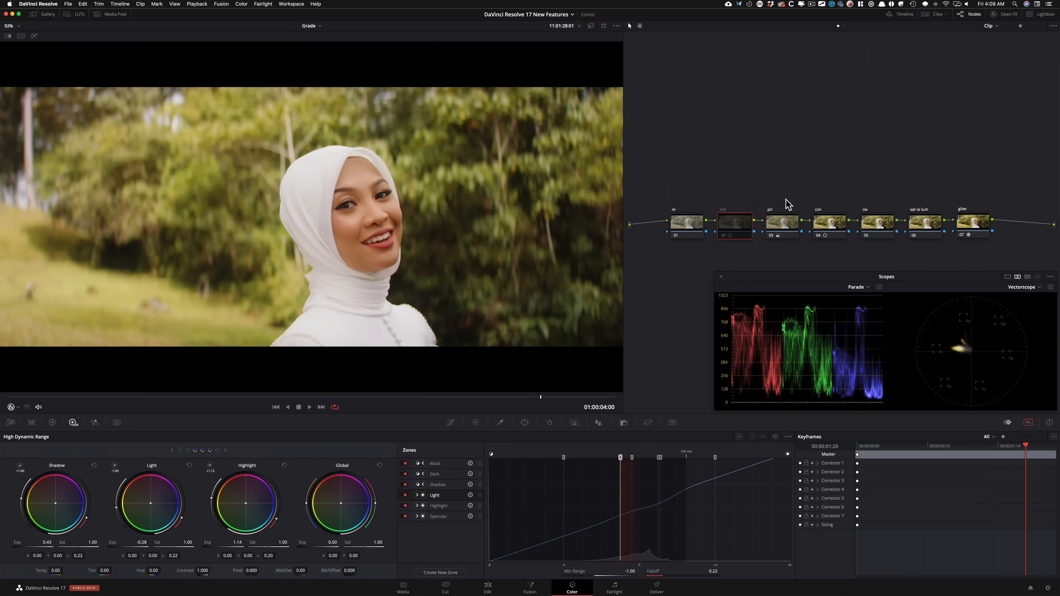
key("super+d")
key("super+d")
key("super+d")
key("super+d")
key("super+d")
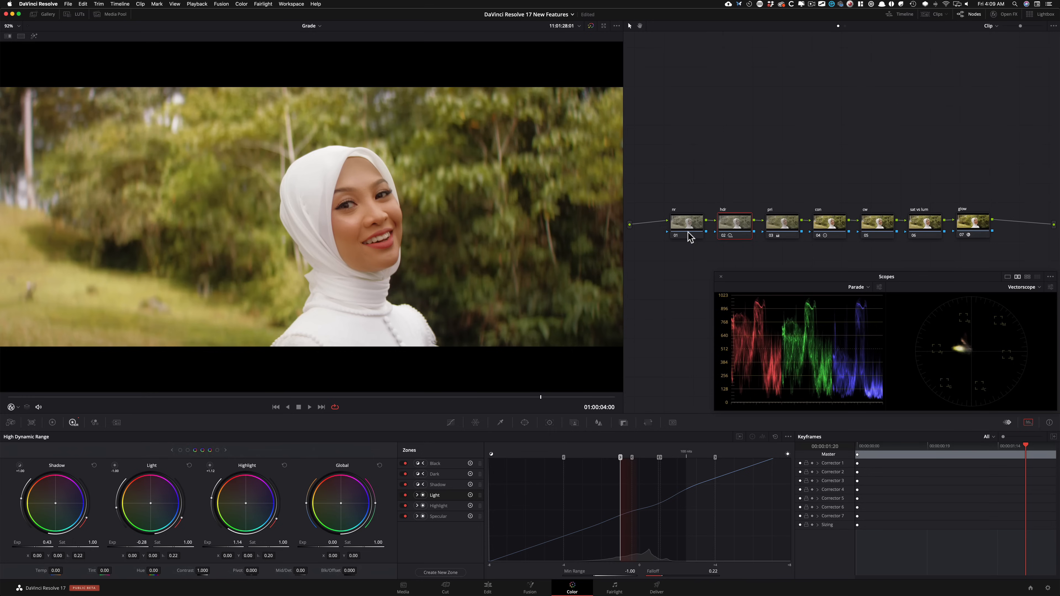
Step: On the hdr node, set exposure to -0.79 for Dark, 0.39 for Shadow and -0.26 for Light, and Light's saturation to 1.05, toggling to compare
left_click(874, 223)
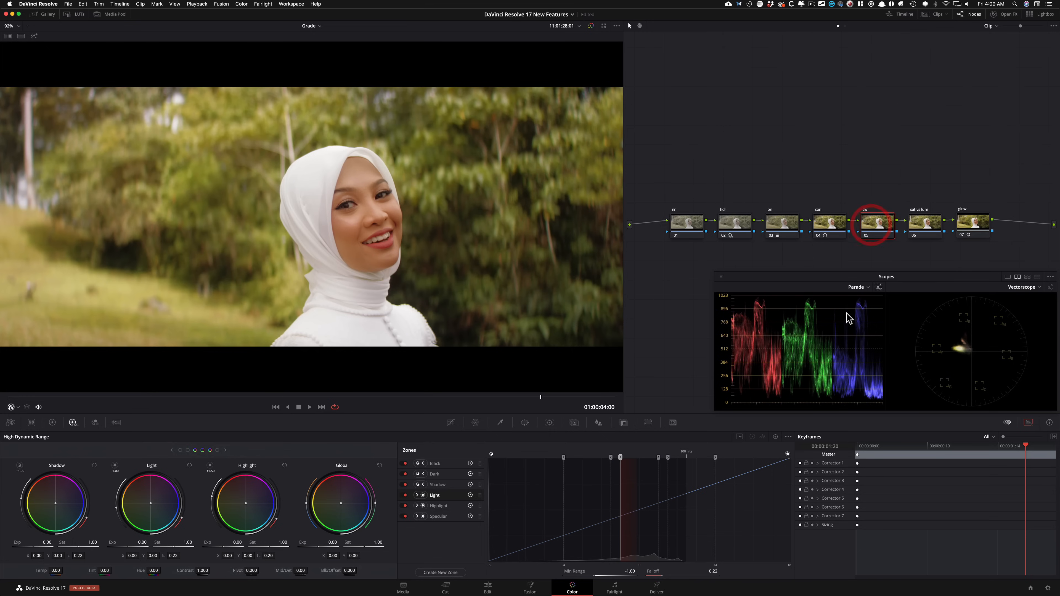
left_click(730, 227)
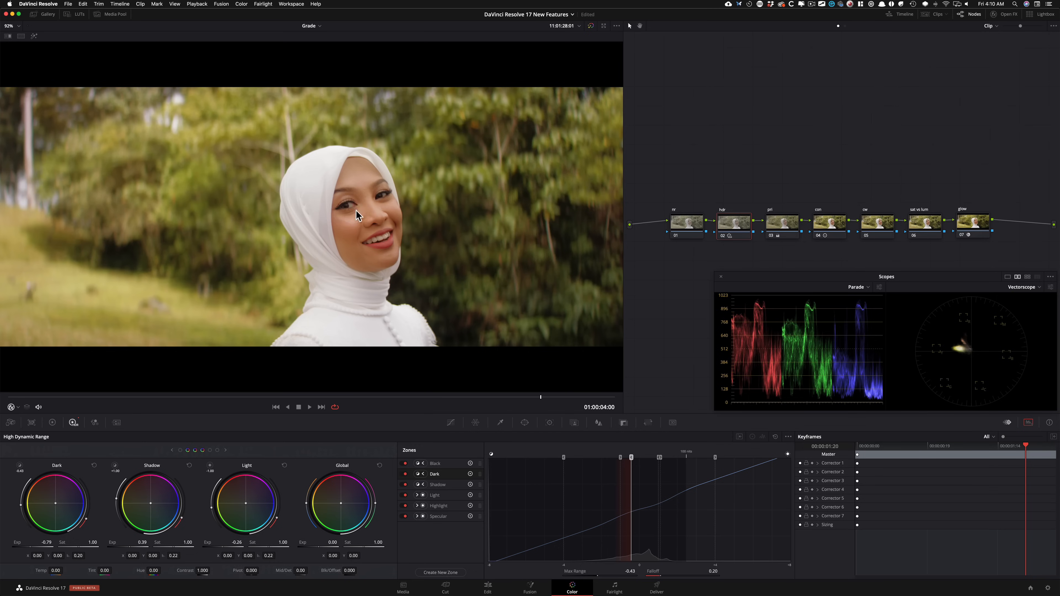
key("super+d")
key("super+d")
key("super+d")
key("super+d")
key("super+d")
key("super+d")
key("super+d")
key("super+d")
key("super+d")
key("super+d")
key("super+d")
key("super+d")
key("super+d")
key("super+d")
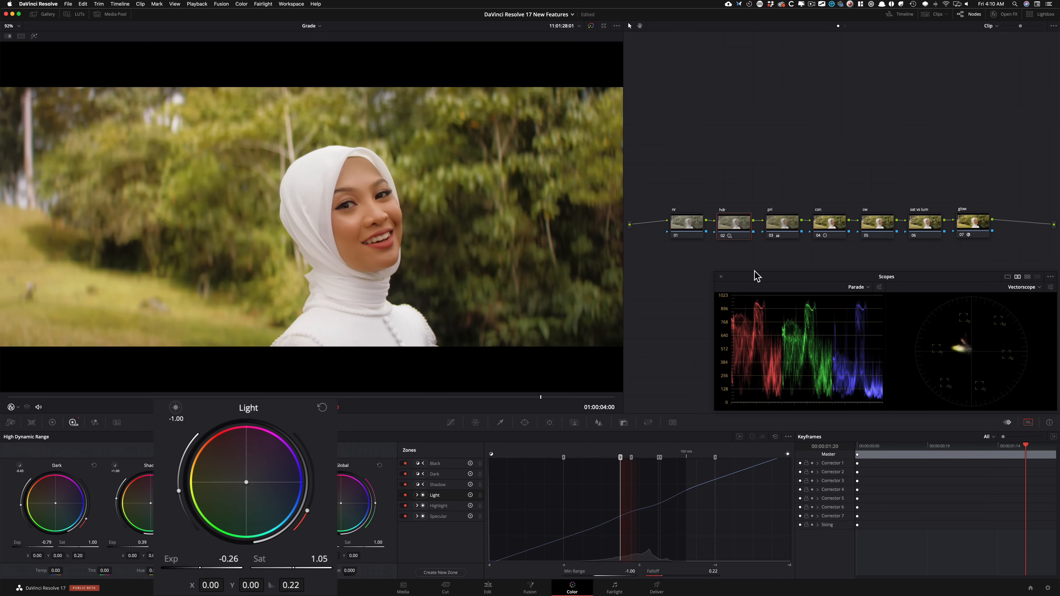
Step: Reduce the Shadow zone's saturation to 0.80 and compare the image with the hdr node off and on
key("super+d")
key("super+d")
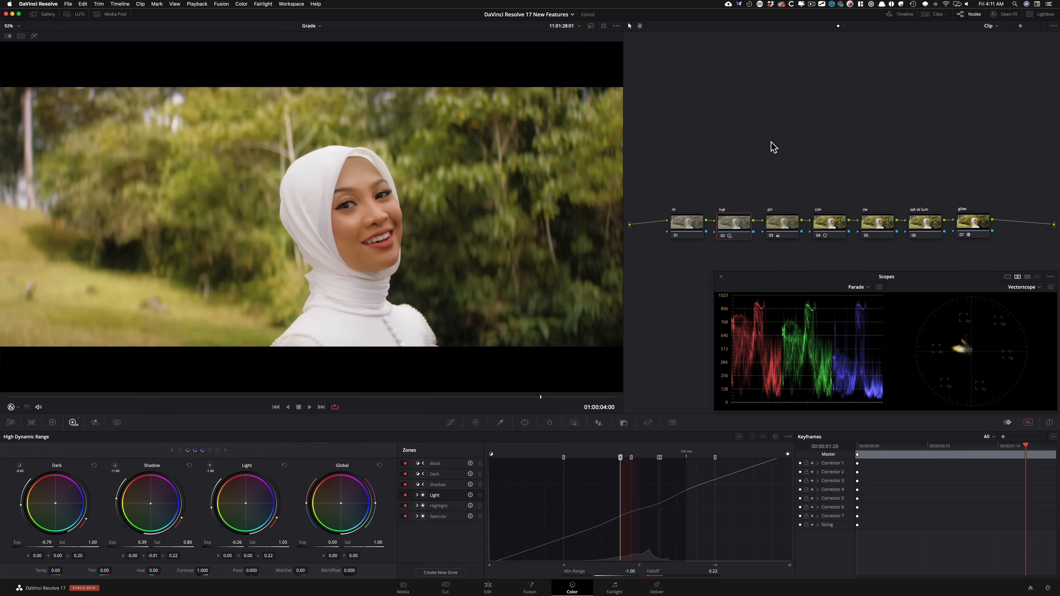
key("super+d")
key("super+d")
key("super+d")
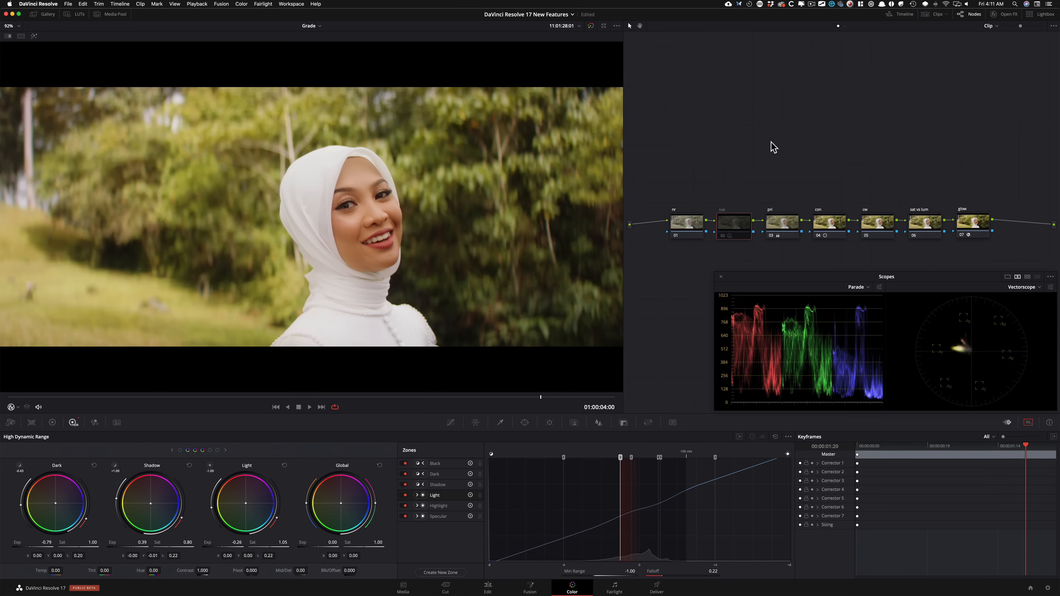
key("super+d")
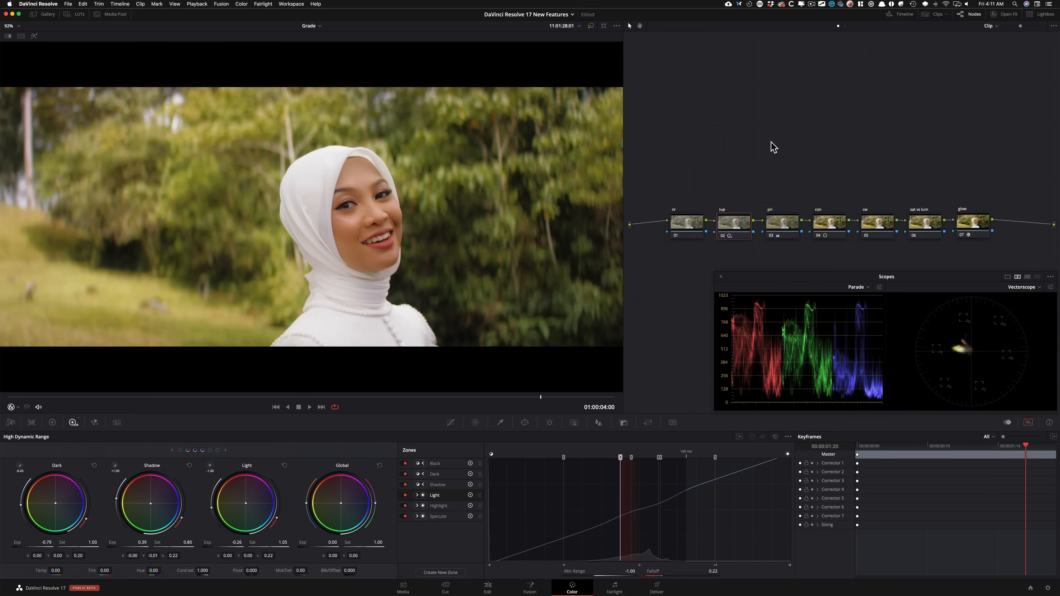
key("super+d")
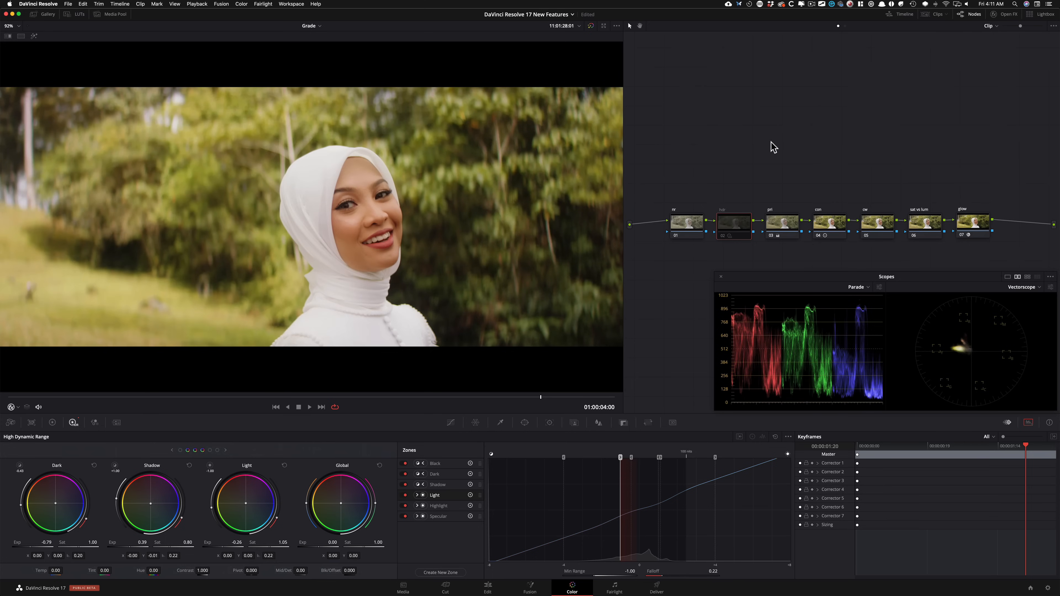
key("super+d")
key("super+d")
key("super+d")
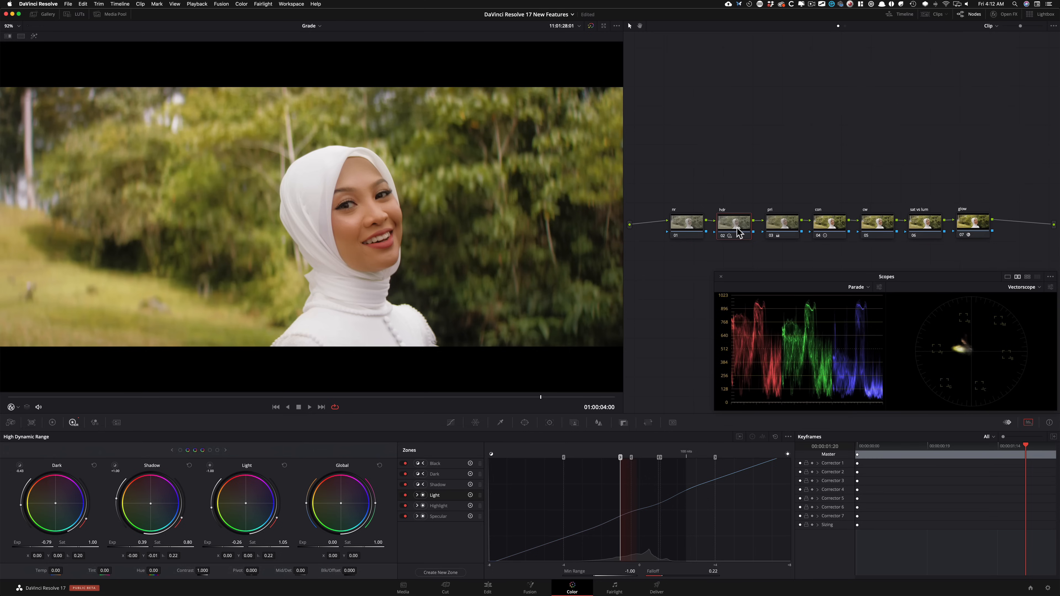
Step: Toggle the hdr node repeatedly to examine its overall effect on the woman and background
key("super+d")
key("super+d")
key("super+d")
key("super+d")
key("super+d")
key("super+d")
key("super+d")
key("super+d")
key("super+d")
key("super+d")
key("super+d")
key("super+d")
key("super+d")
key("super+d")
Step: On the cw node, open the Color Warper's Hue - Saturation grid and set its resolution to 16
left_click(878, 221)
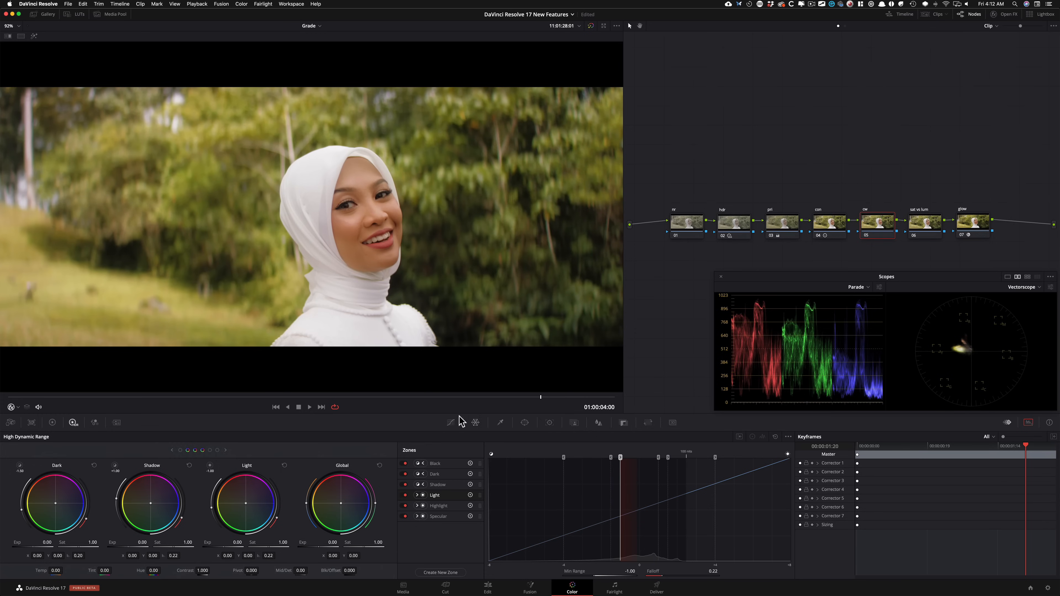
left_click(474, 422)
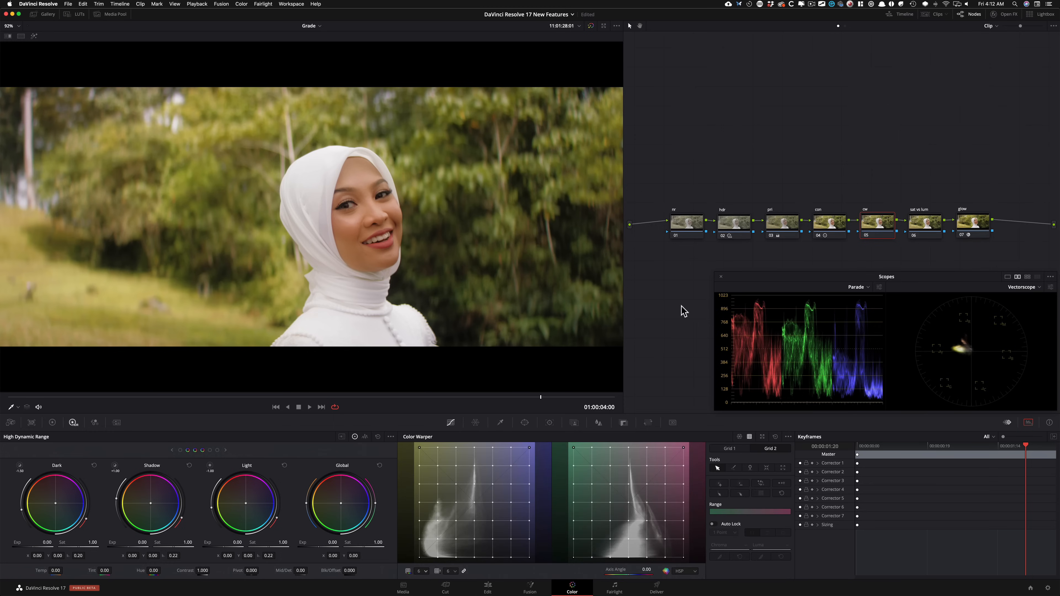
left_click(739, 437)
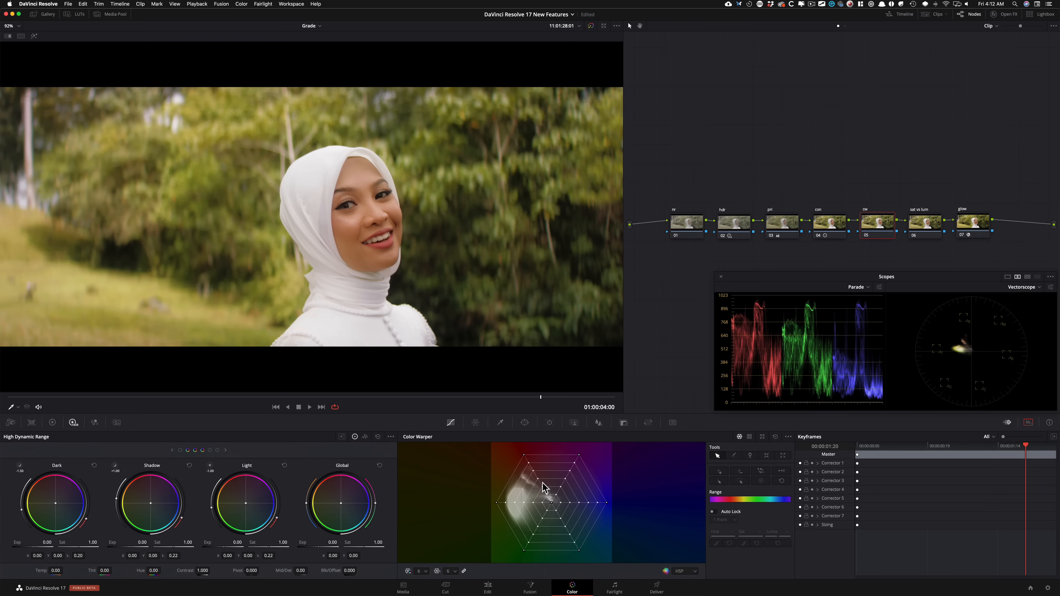
left_click(422, 571)
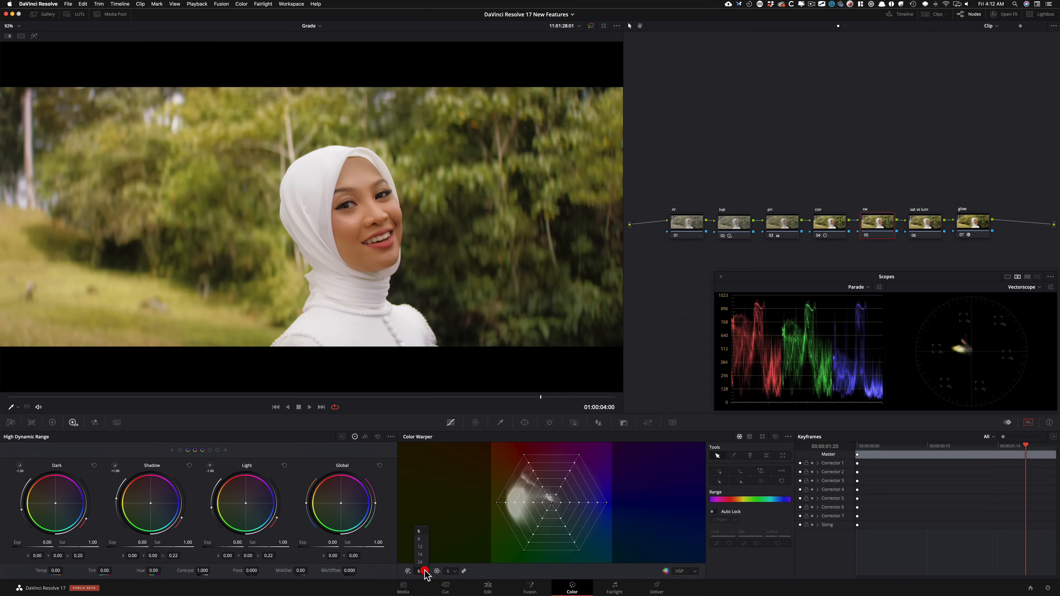
left_click(420, 555)
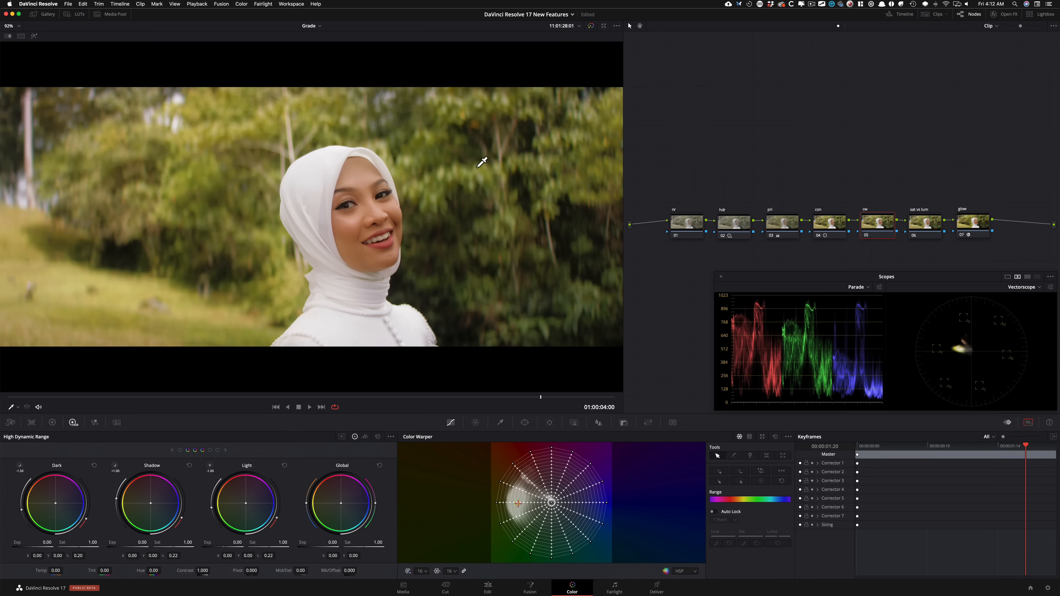
Step: Warp the background foliage colour to hue 0.78, saturation 0.80 and luma 0.50, comparing with the cw node off and on
left_click_drag(477, 167, 476, 180)
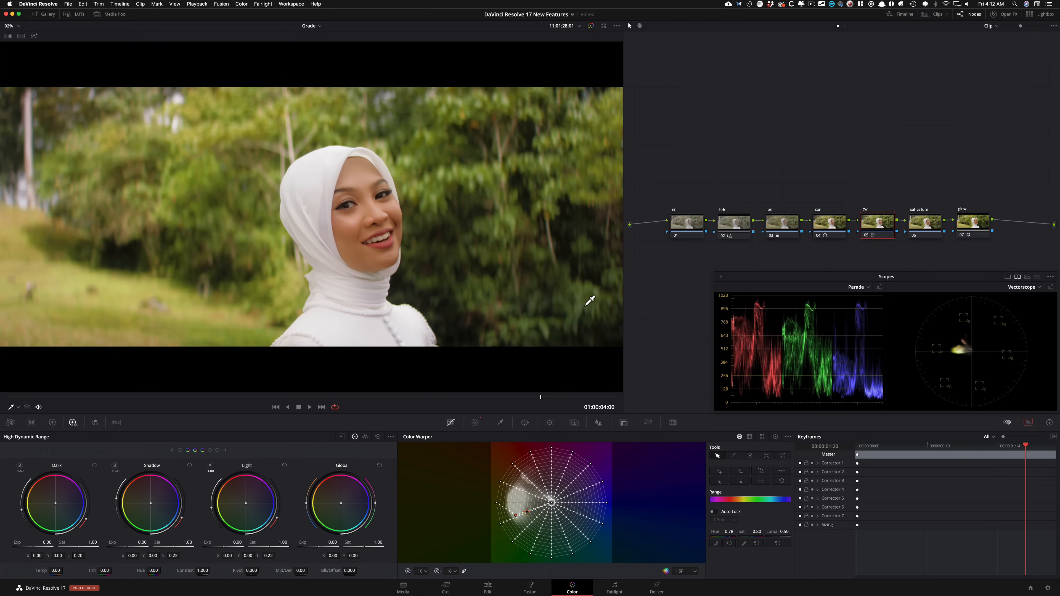
key("super+d")
key("super+d")
key("super+d")
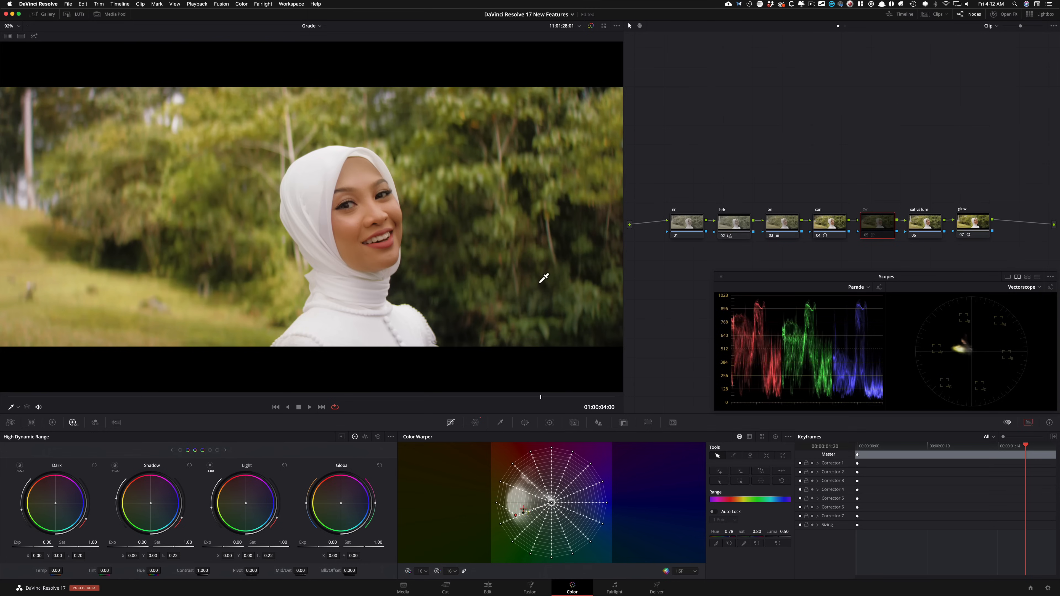
key("super+d")
key("super+d")
key("super+d")
key("super+d")
key("super+d")
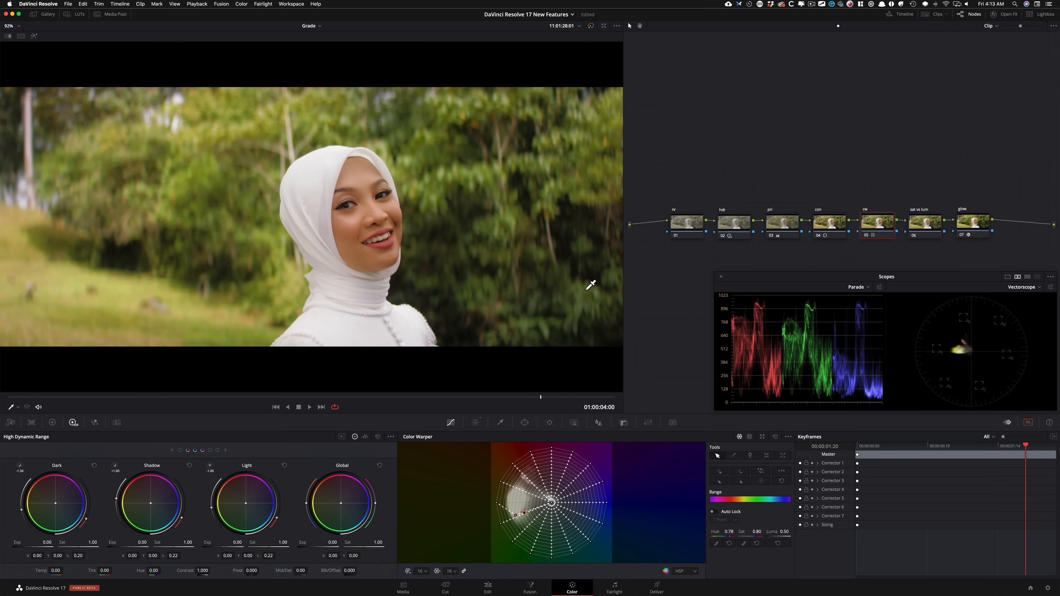
key("super+d")
key("super+d")
key("super+d")
key("super+d")
key("super+d")
key("super+d")
Step: Add a node parallel to the cw node and open Magic Mask in Features mode with Face chosen
key("alt+p")
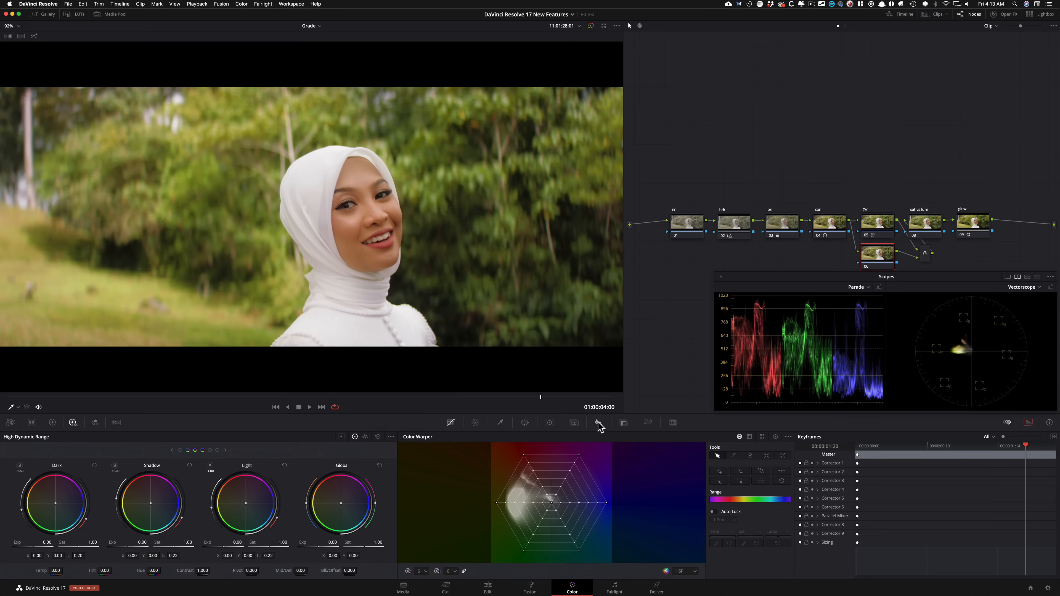
left_click(624, 423)
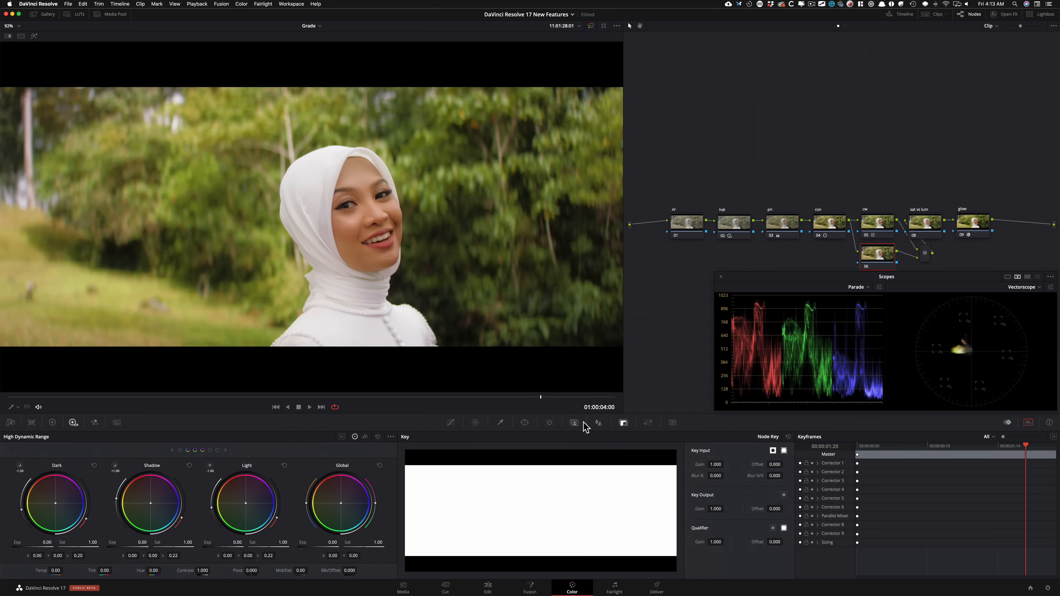
left_click(574, 422)
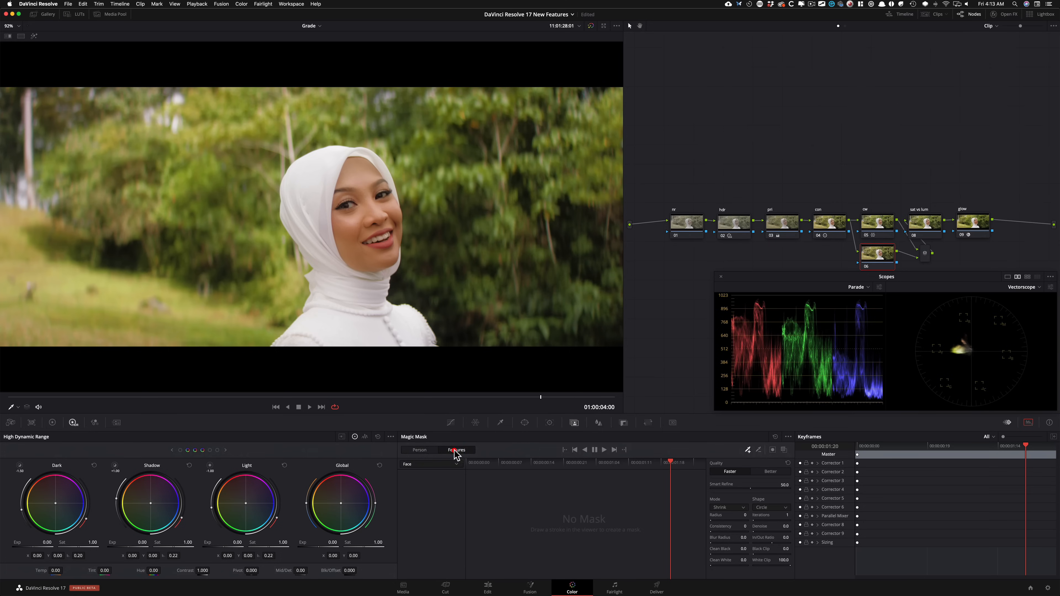
left_click(424, 450)
left_click(417, 464)
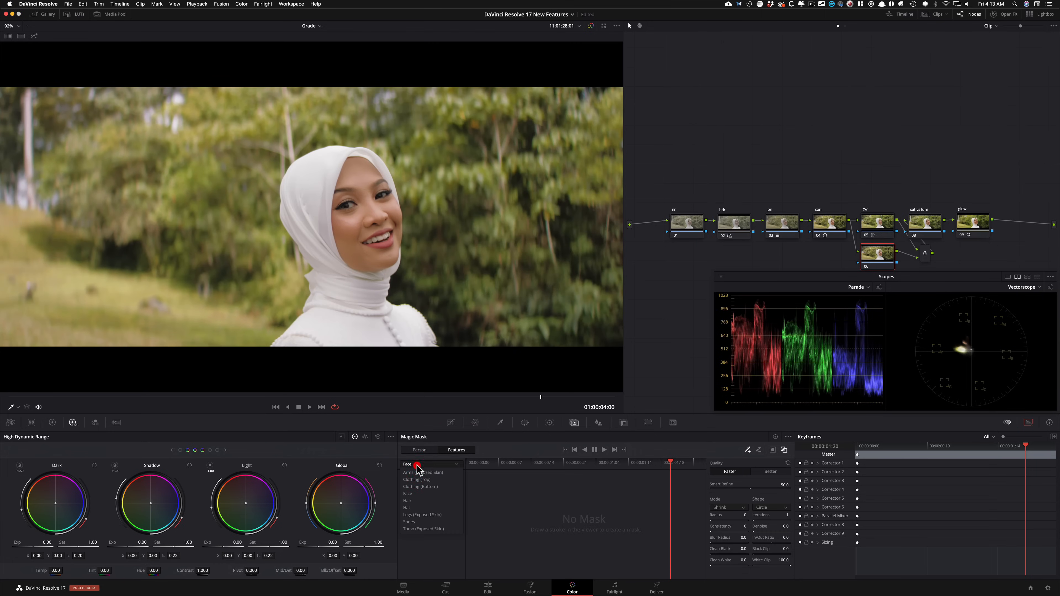
left_click(434, 464)
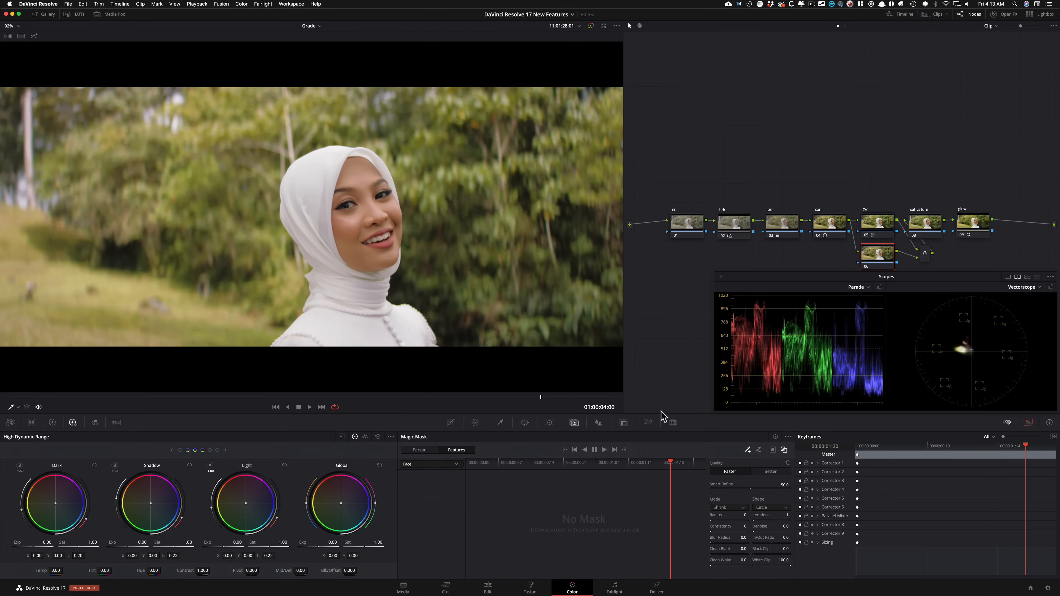
Step: Draw a short Magic Mask stroke on her forehead, set Quality to Better and turn off the mask overlay
left_click_drag(351, 177, 362, 173)
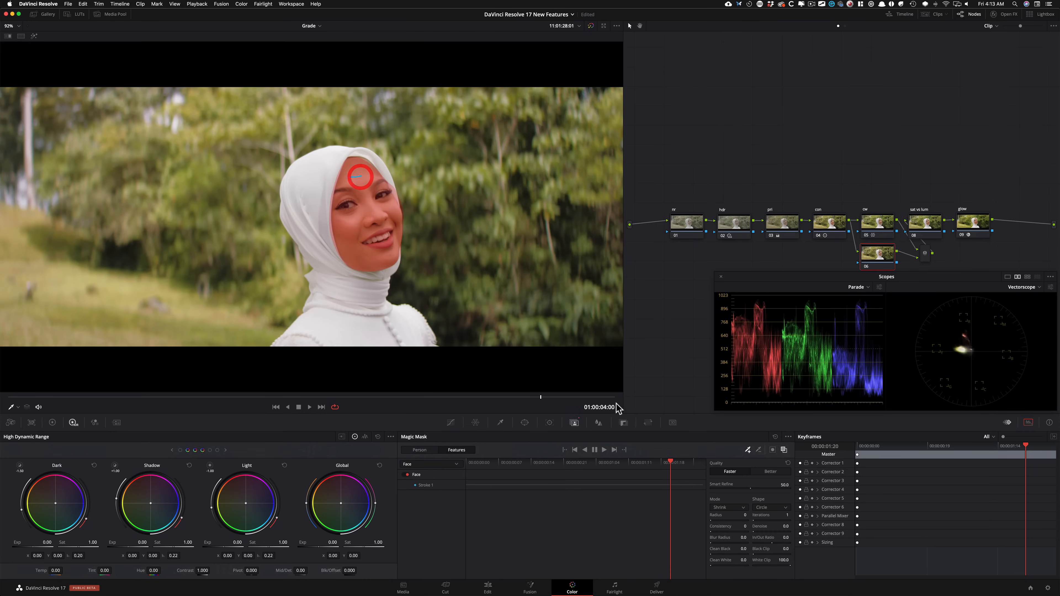
left_click(773, 472)
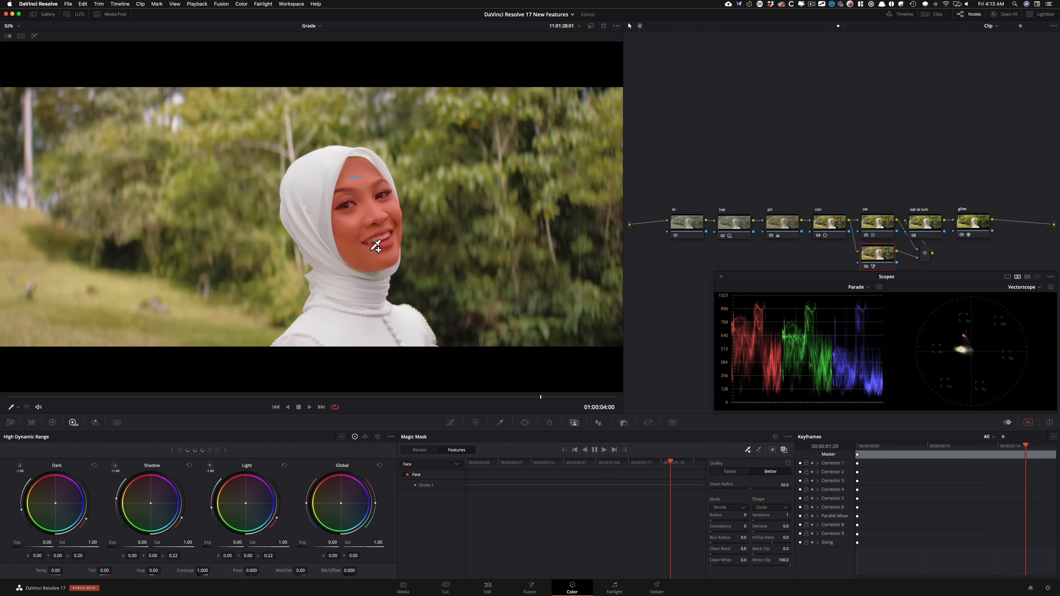
left_click(731, 471)
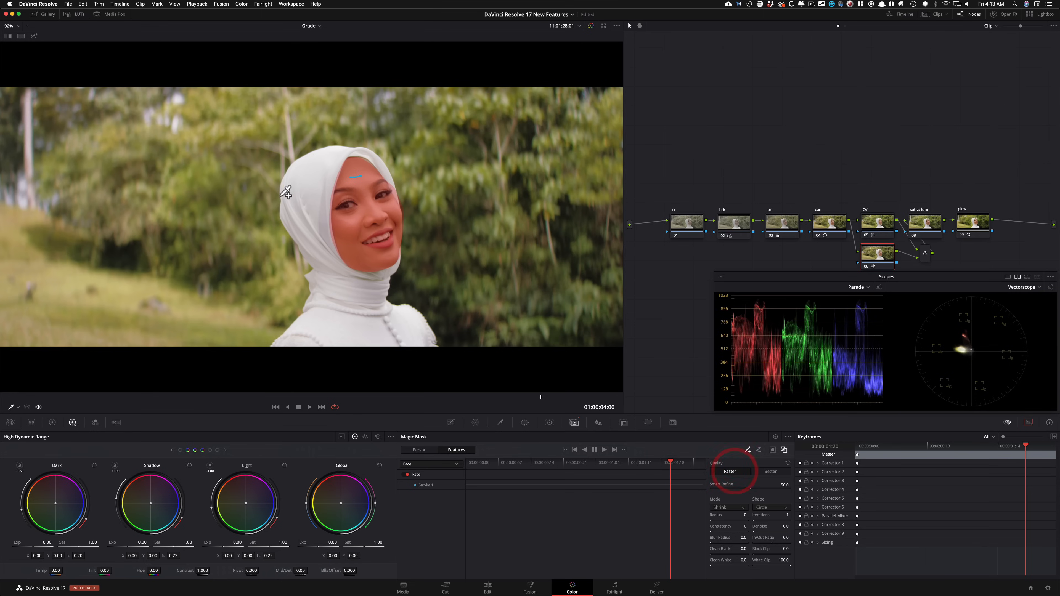
left_click(770, 471)
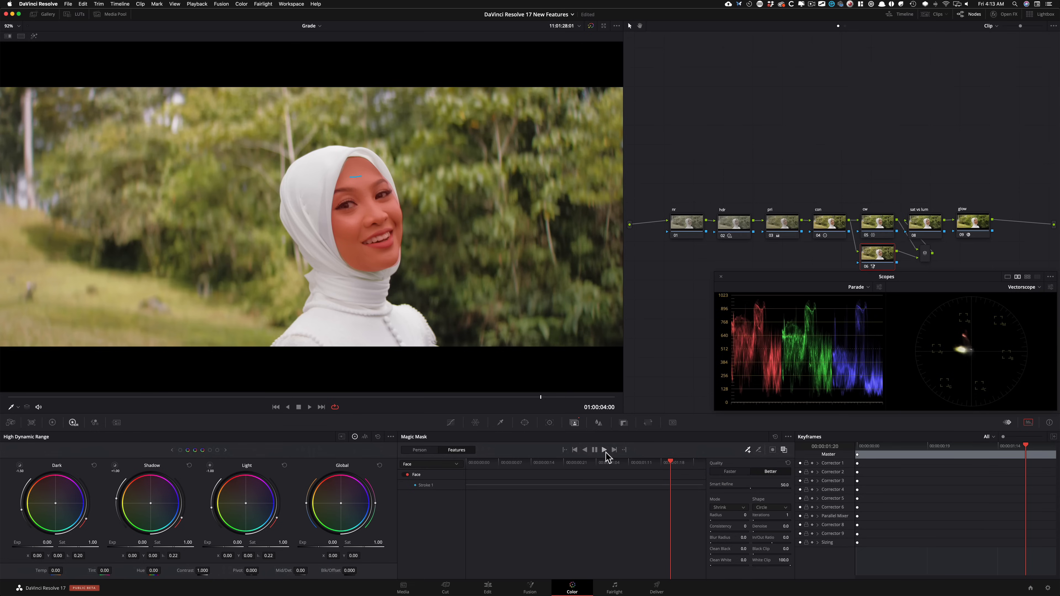
left_click(784, 450)
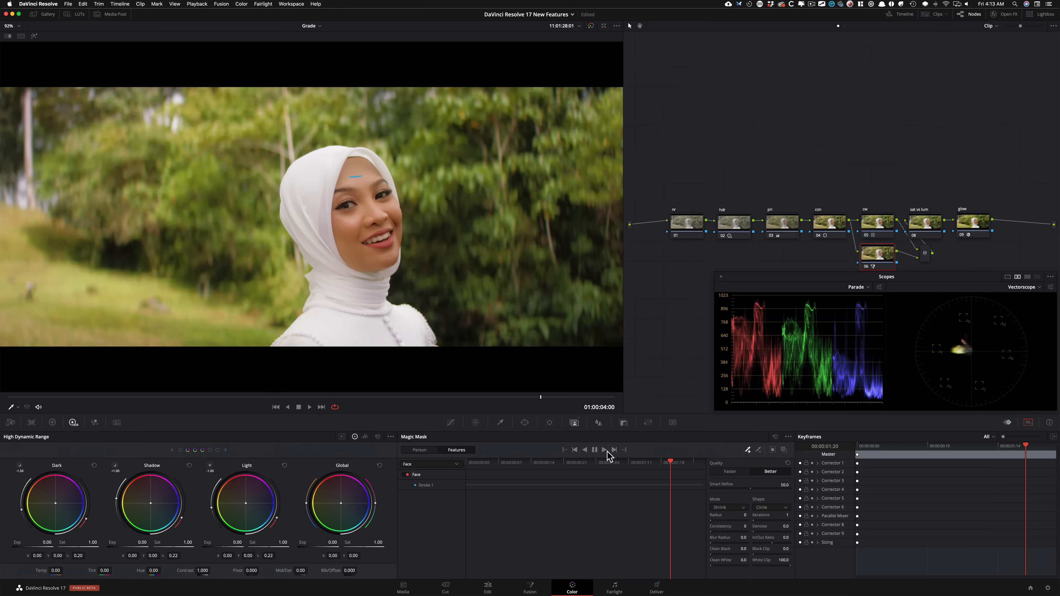
Step: Track the face mask forward to the clip's end and in reverse to its start
left_click(604, 451)
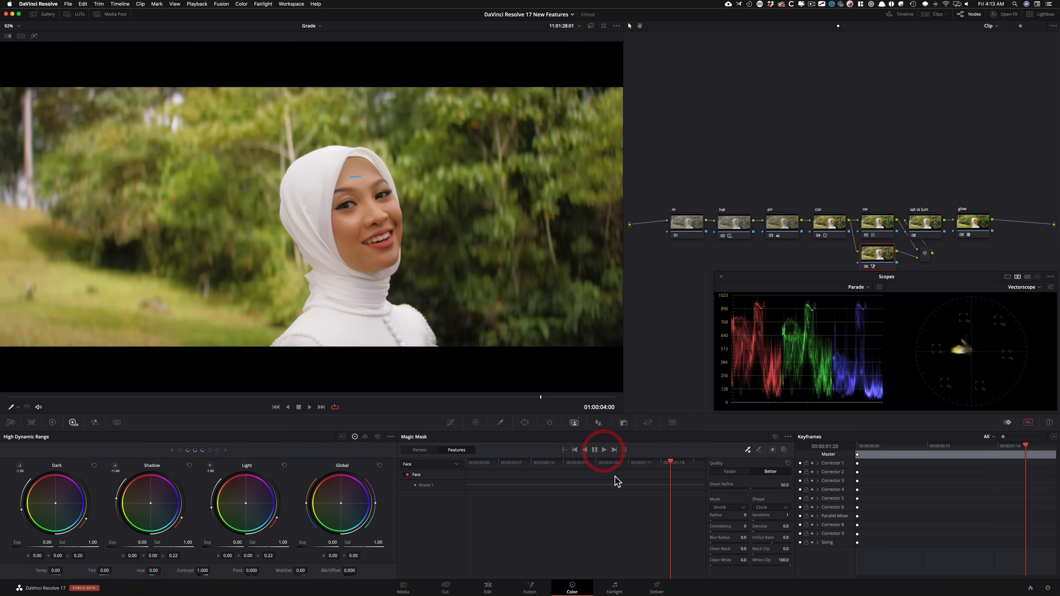
left_click(673, 464)
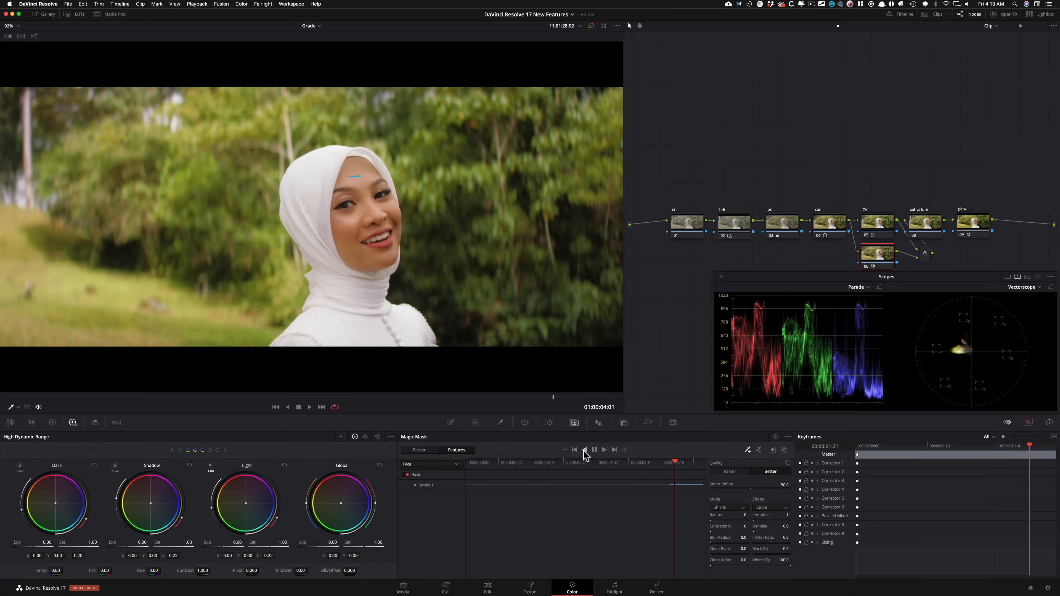
left_click(584, 449)
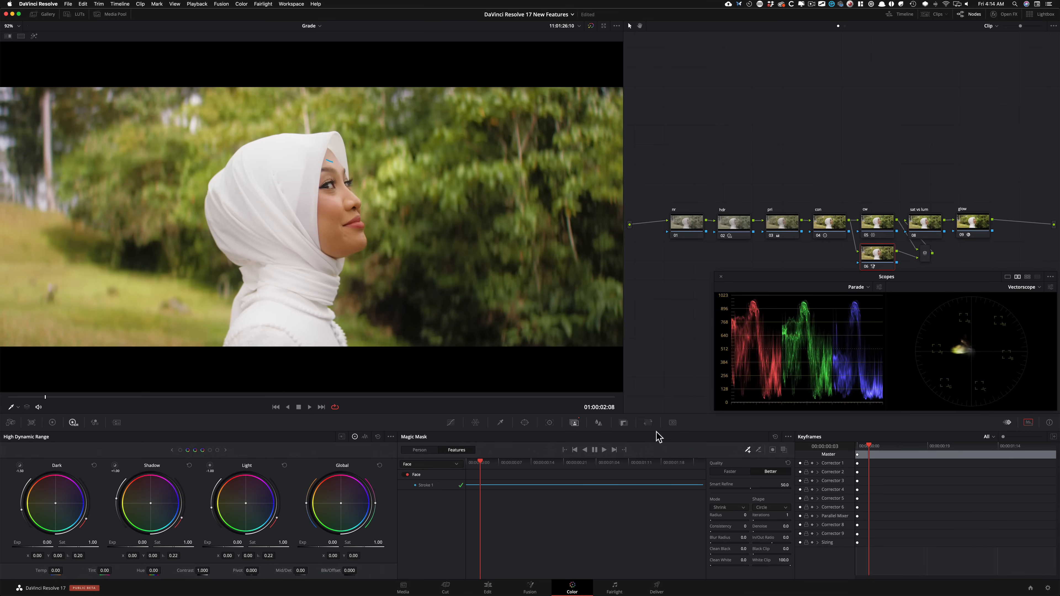
Step: Set the Magic Mask's Blur Radius to 28.4 and isolate the masked face with Highlight
left_click_drag(624, 463, 675, 464)
left_click(675, 460)
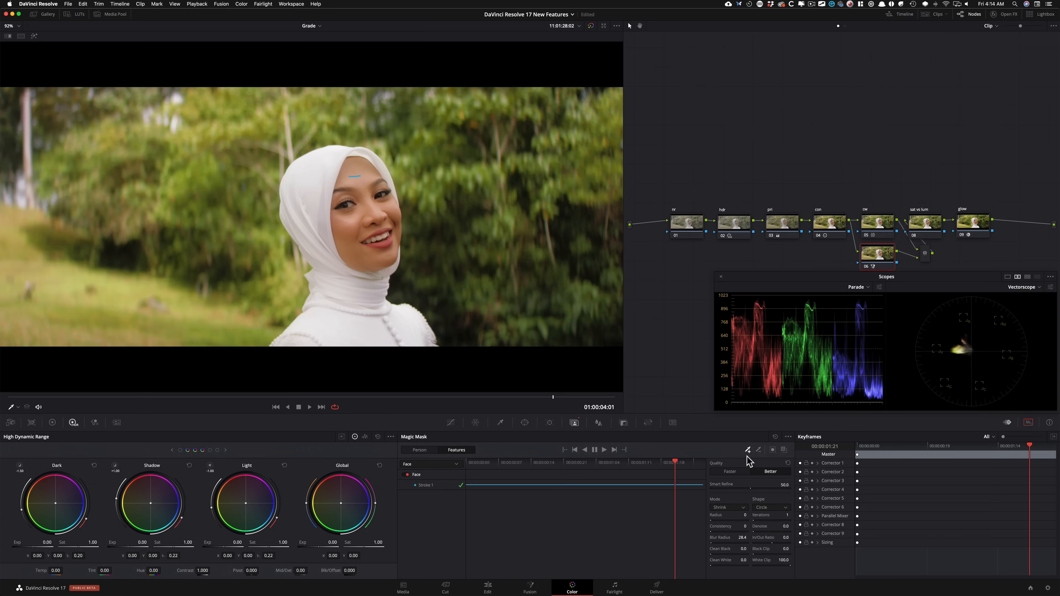
key("shift+h")
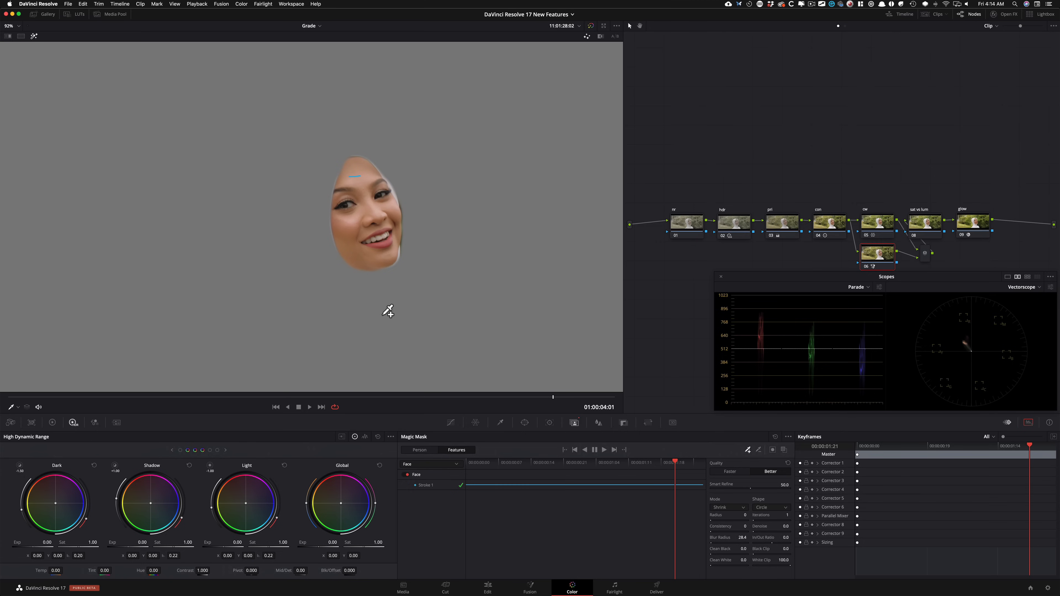
Step: Qualify the facial skin with an HSL key sampled from the forehead, hue width 6.9 and Denoise 3.3, and turn Highlight off
left_click(500, 422)
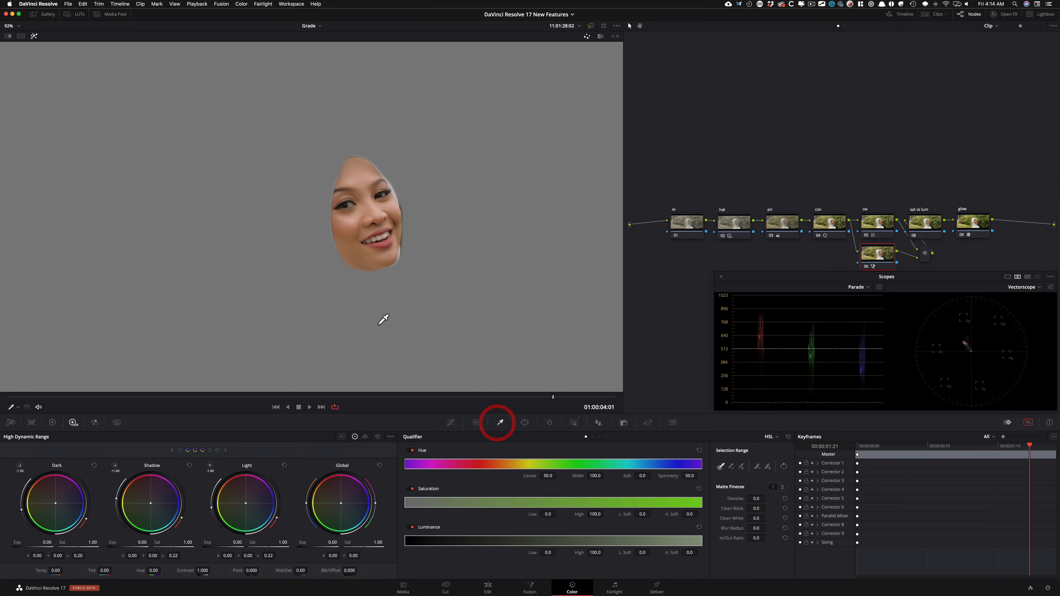
left_click(355, 175)
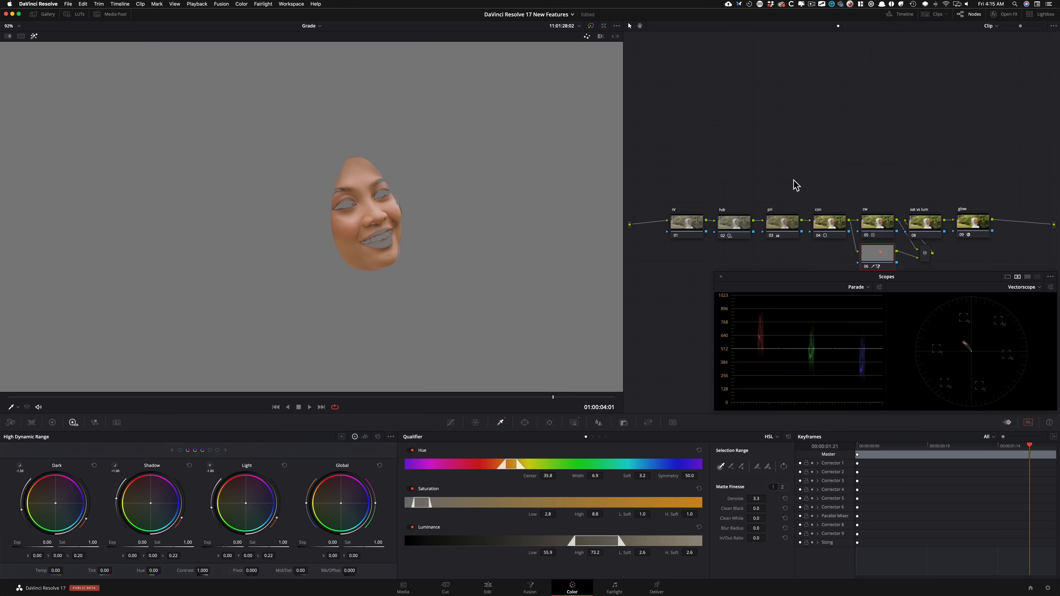
key("shift+h")
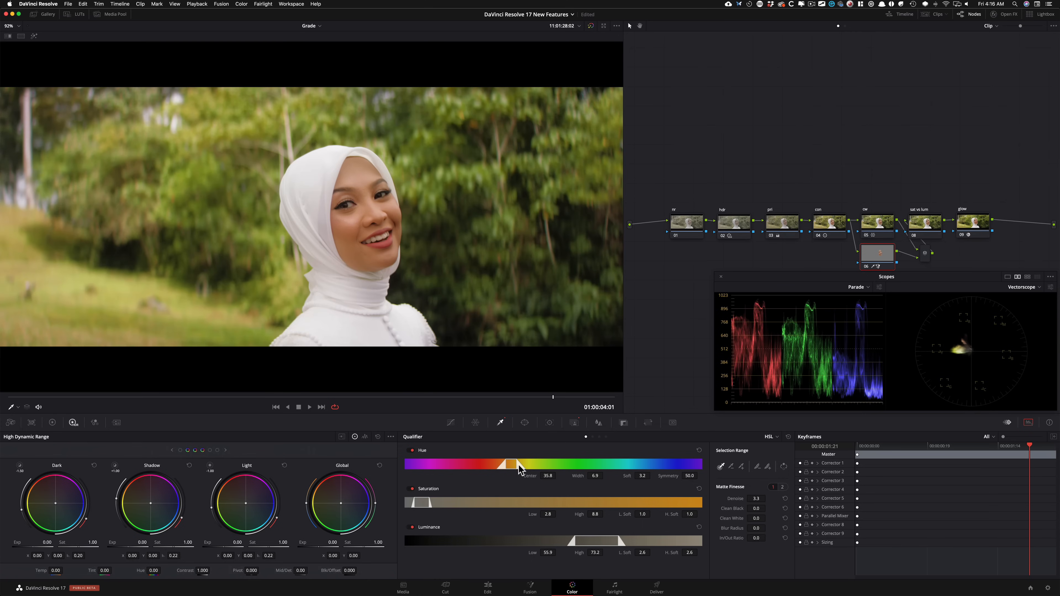
Step: Reopen Magic Mask and review the tracked face mask at several frames of the clip
left_click(574, 423)
key("shift+h")
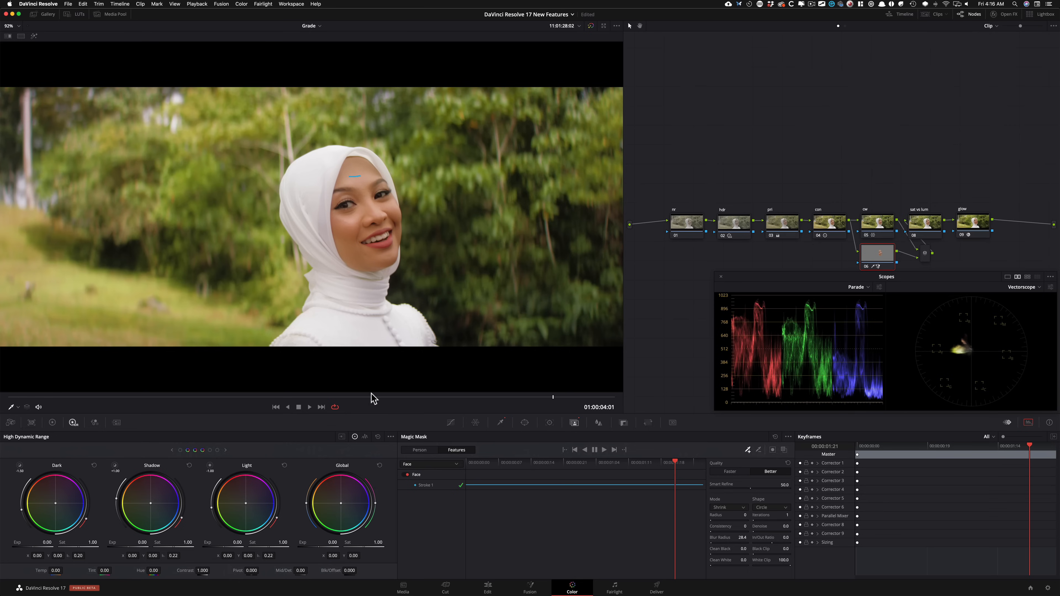
left_click(329, 397)
left_click(454, 397)
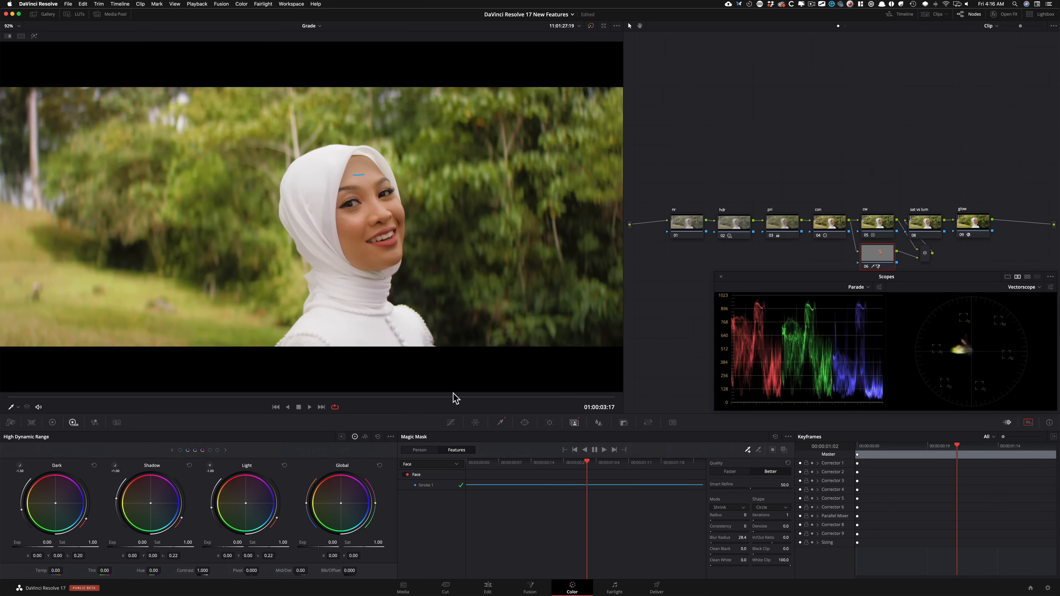
left_click(478, 396)
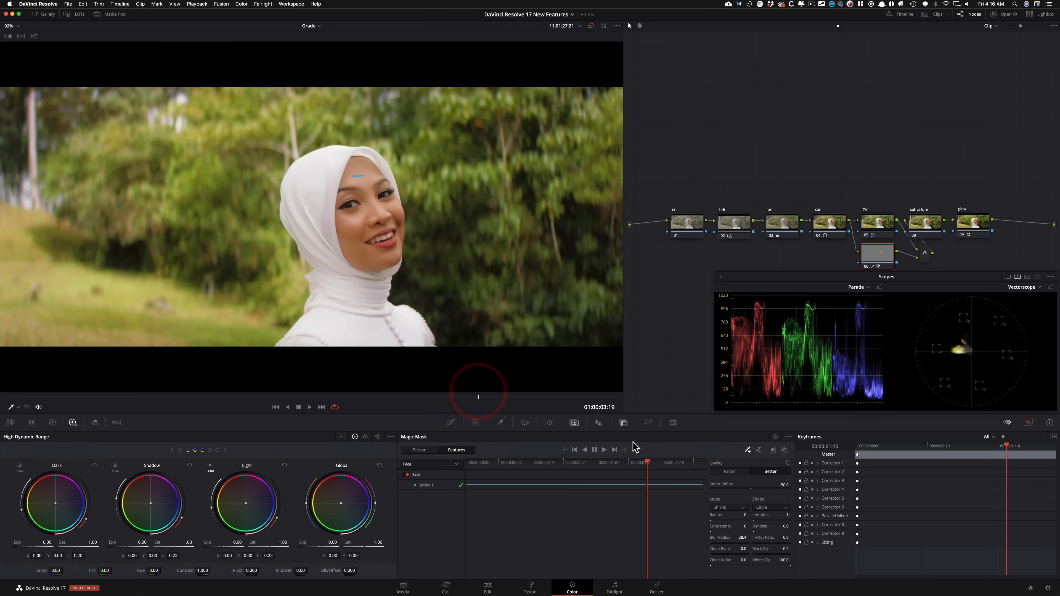
Step: Open the Color Warper's Chroma - Luma grids on the masked face node
left_click(475, 423)
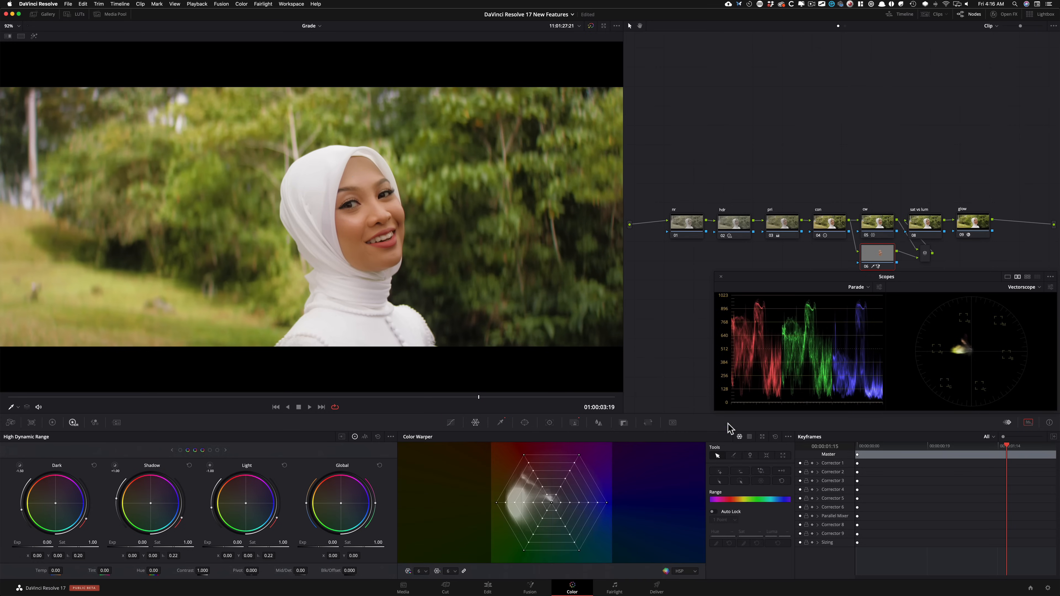
left_click(749, 437)
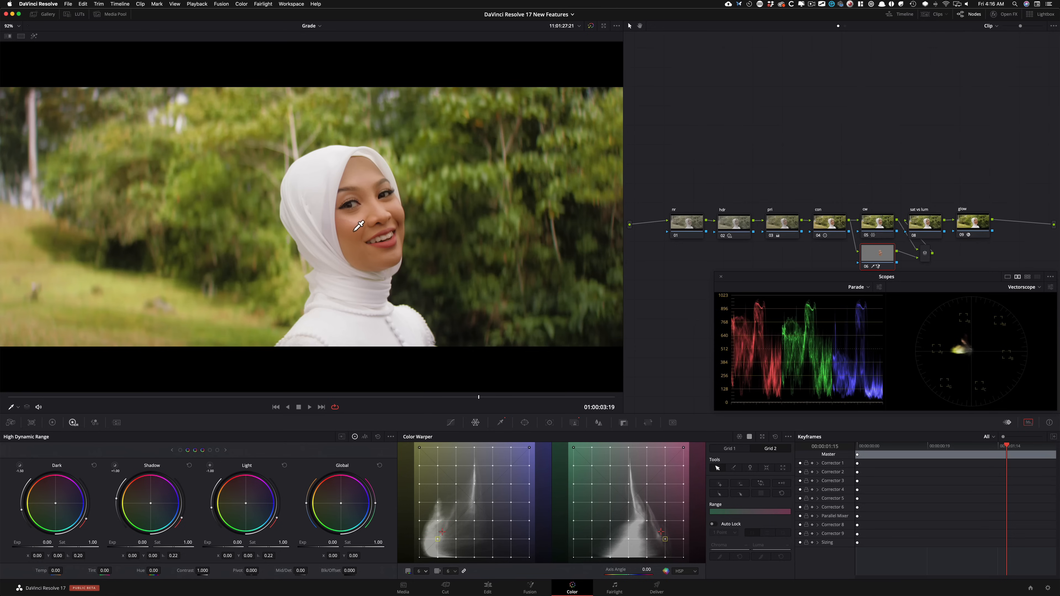
left_click_drag(360, 225, 358, 231)
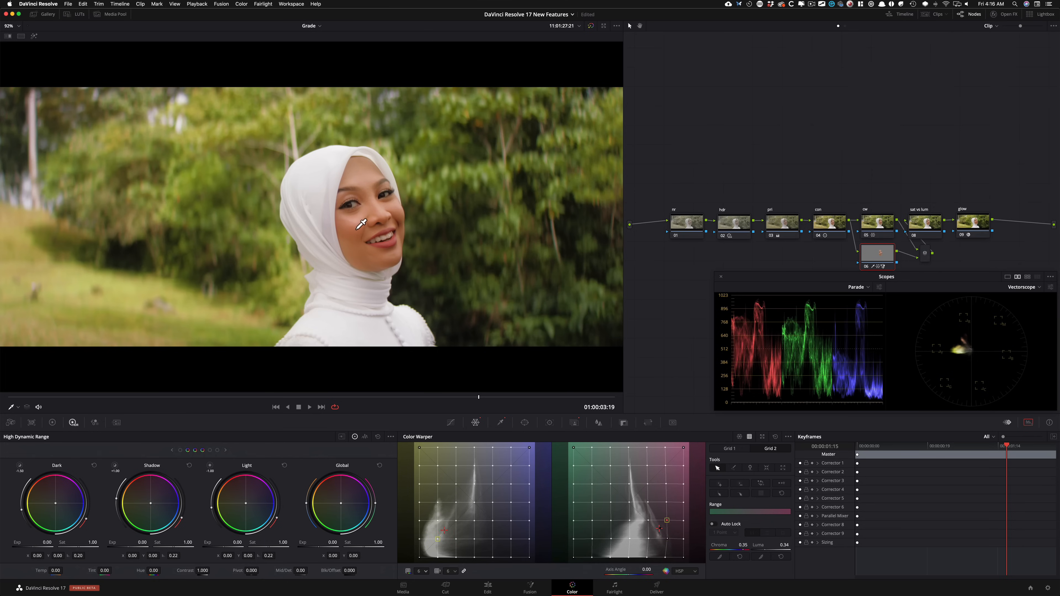
left_click_drag(356, 230, 355, 235)
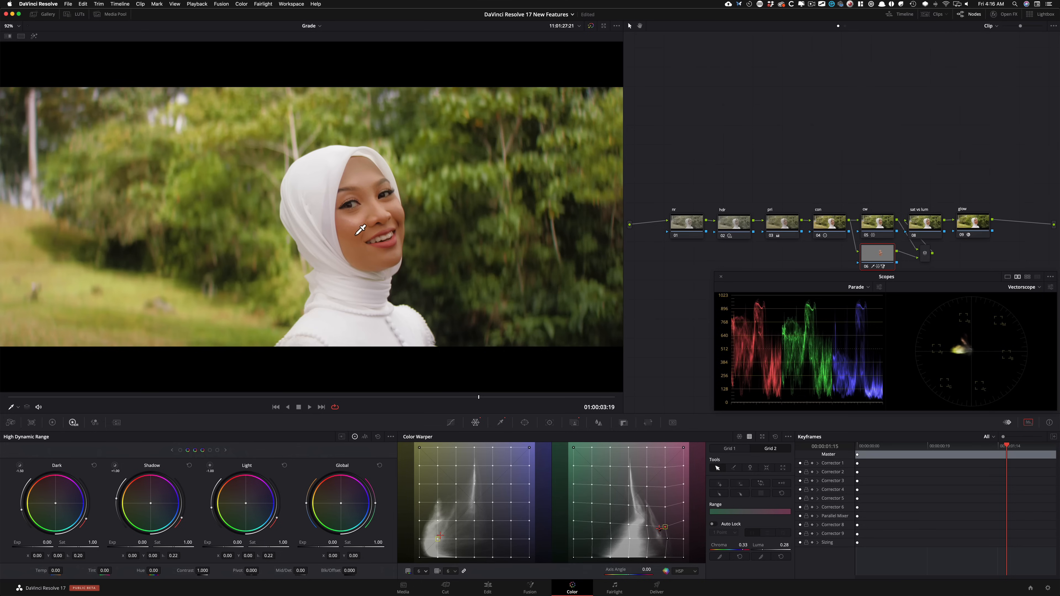
left_click(775, 436)
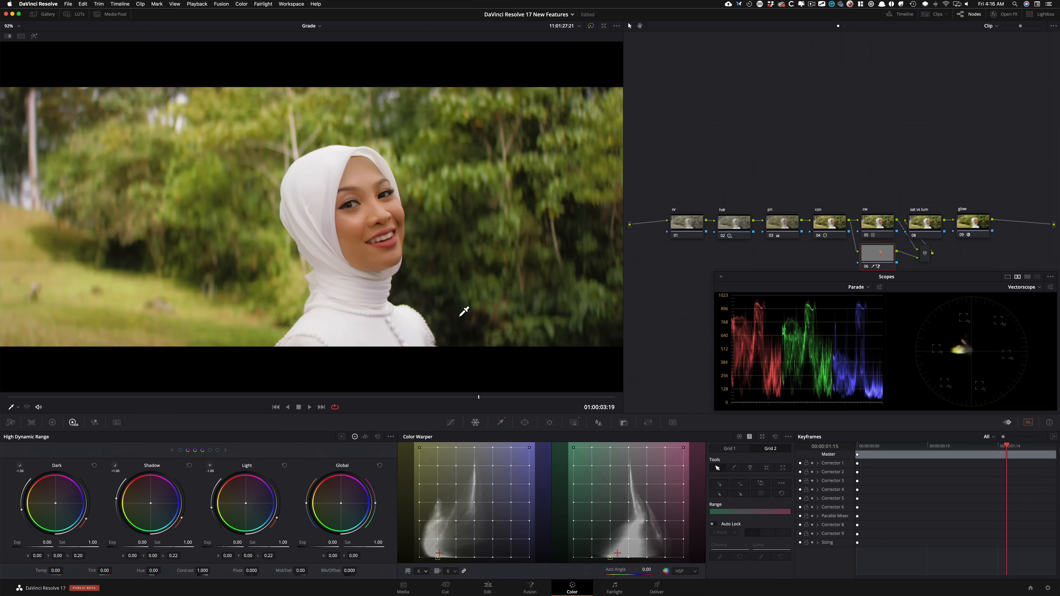
Step: Move the skin-tone point on Grid 2 to chroma 0.32 and luma 0.19, and play the clip to check the face
left_click(664, 538)
left_click_drag(663, 537, 662, 535)
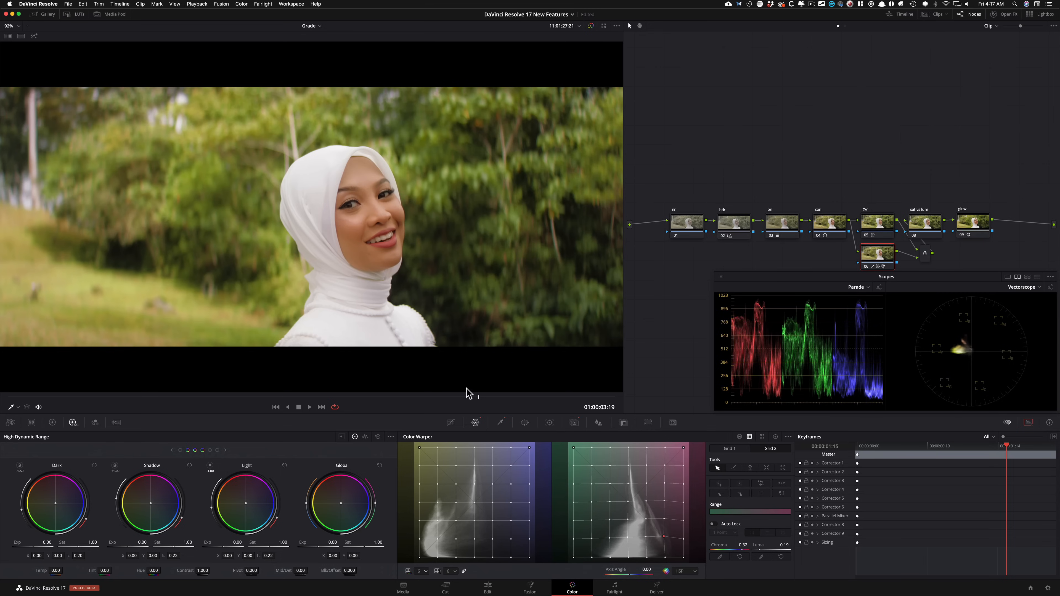
left_click(120, 399)
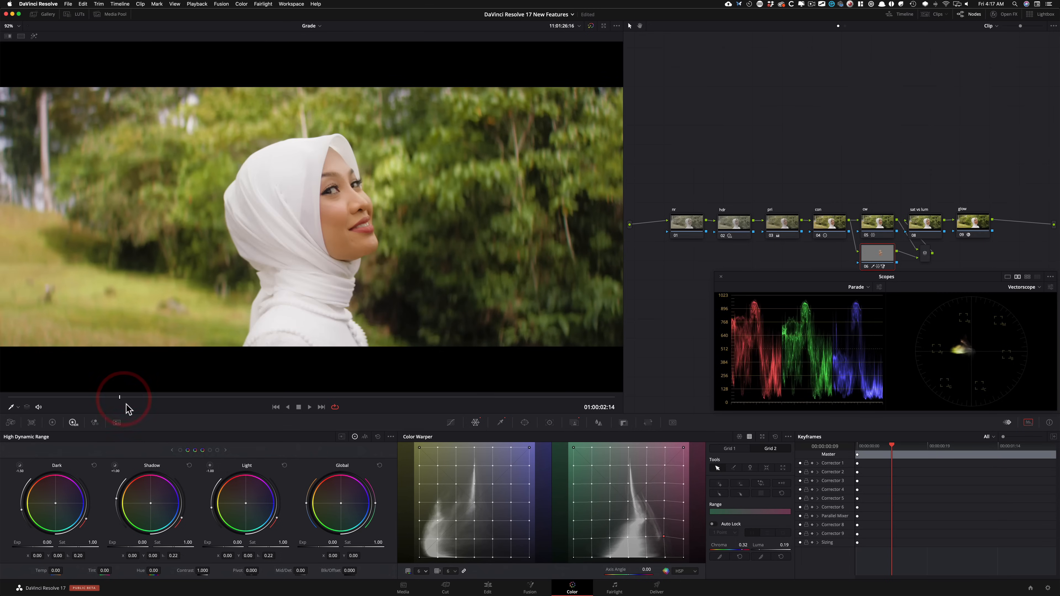
key("space")
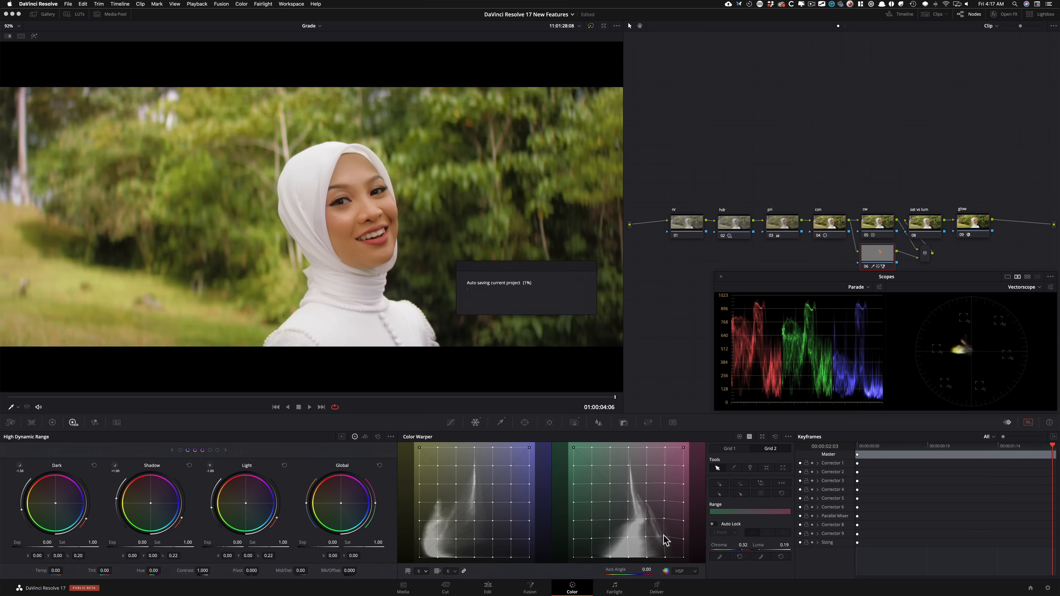
Step: Fine-tune the skin-tone point on Grid 2 and compare the face with the node off and on
left_click_drag(664, 537, 665, 535)
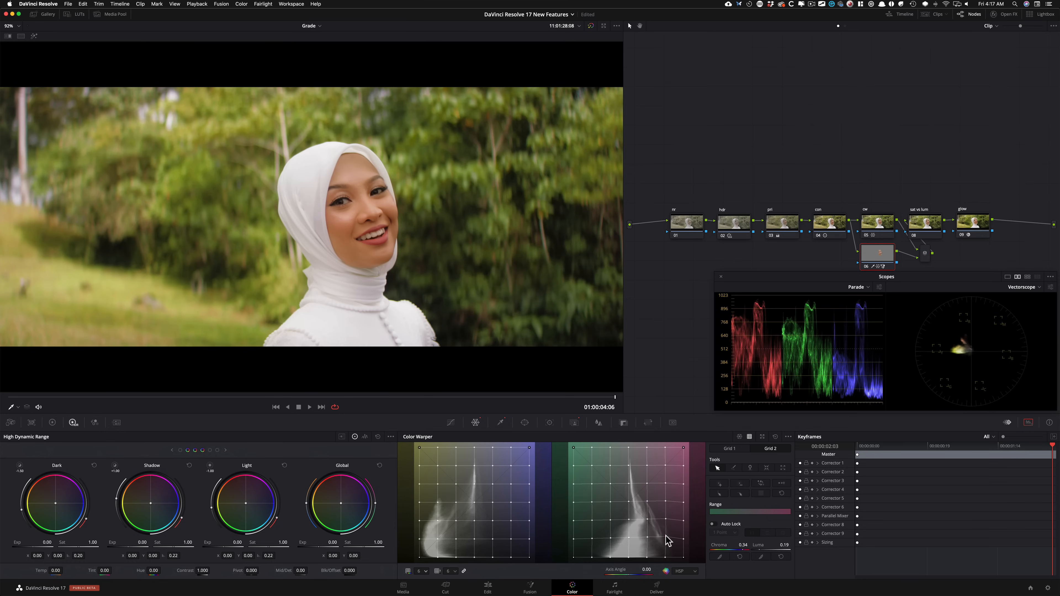
left_click_drag(664, 534, 665, 536)
key("super+d")
key("super+d")
key("super+d")
key("super+d")
key("super+d")
key("super+d")
Step: Raise the Chroma - Luma grid resolution to 16 and move the skin-tone point to chroma 0.24 and luma 0.28
left_click(421, 570)
left_click(423, 555)
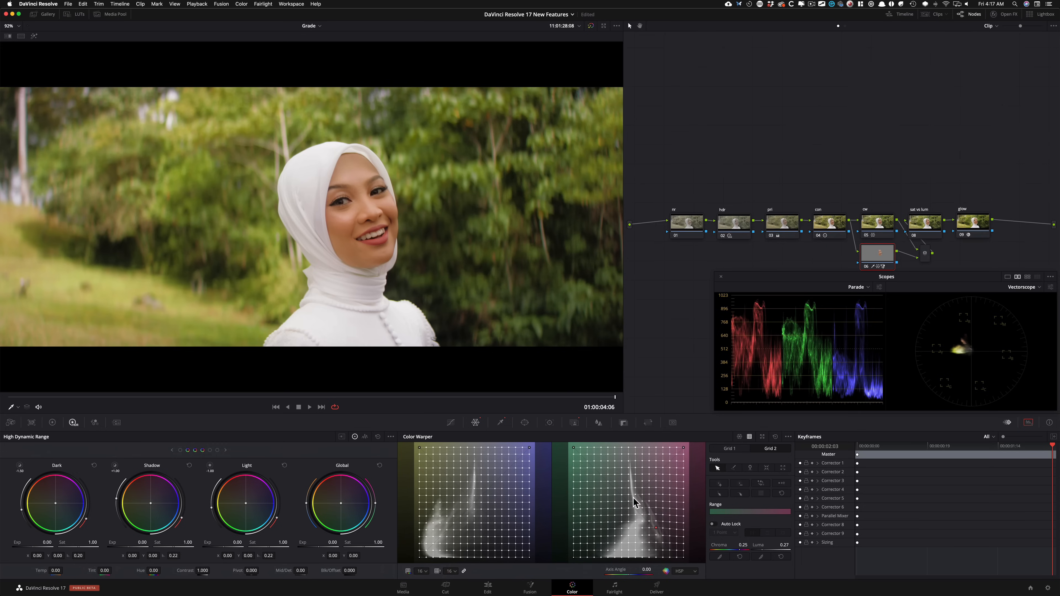
left_click_drag(656, 527, 655, 523)
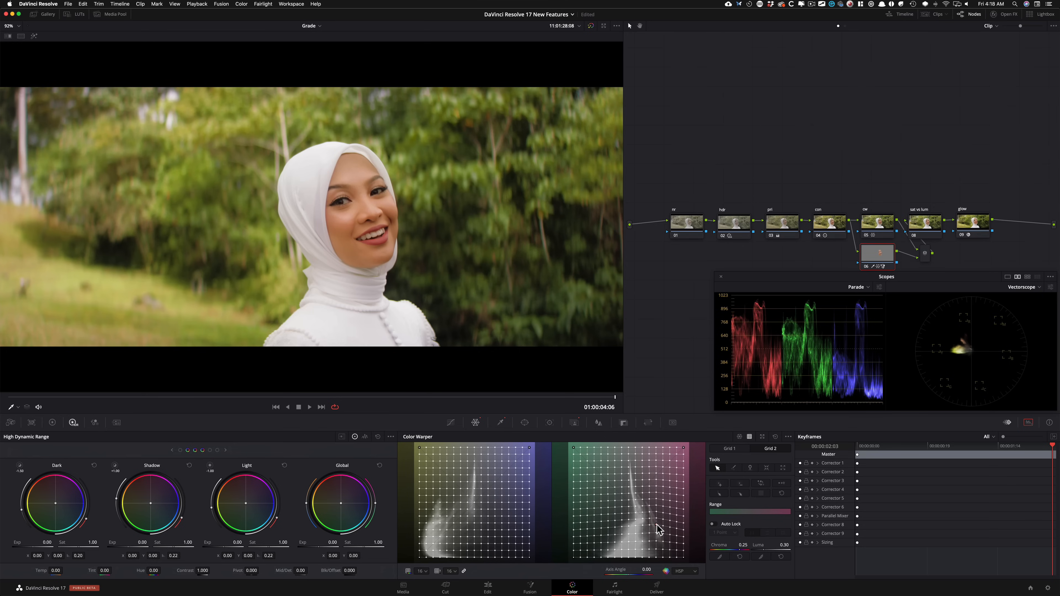
left_click_drag(656, 525, 655, 527)
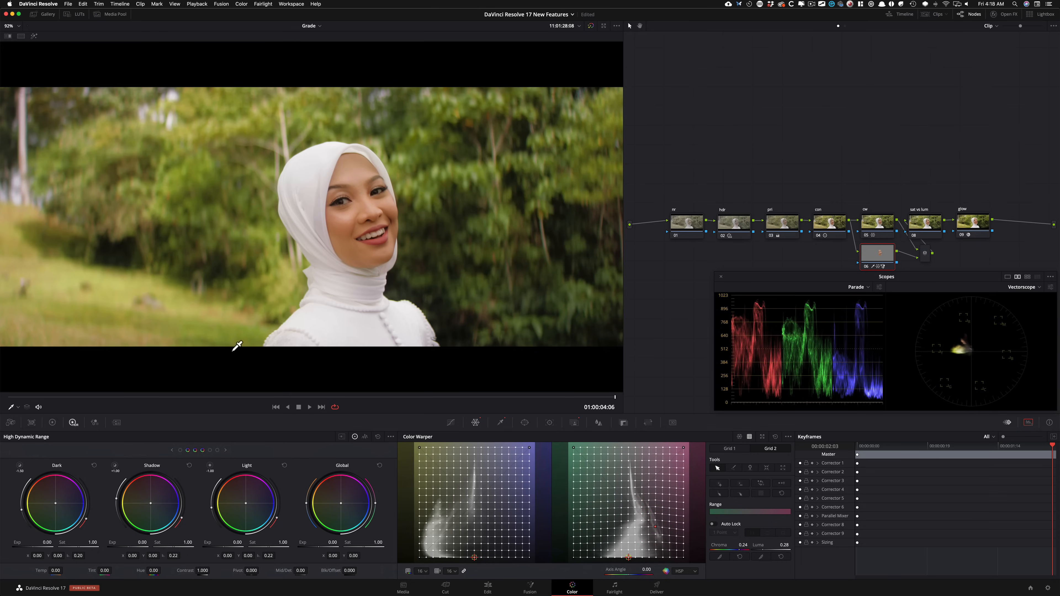
Step: Compare the foliage with the cw node off and on, and show the Magic Mask of the face node
left_click(881, 231)
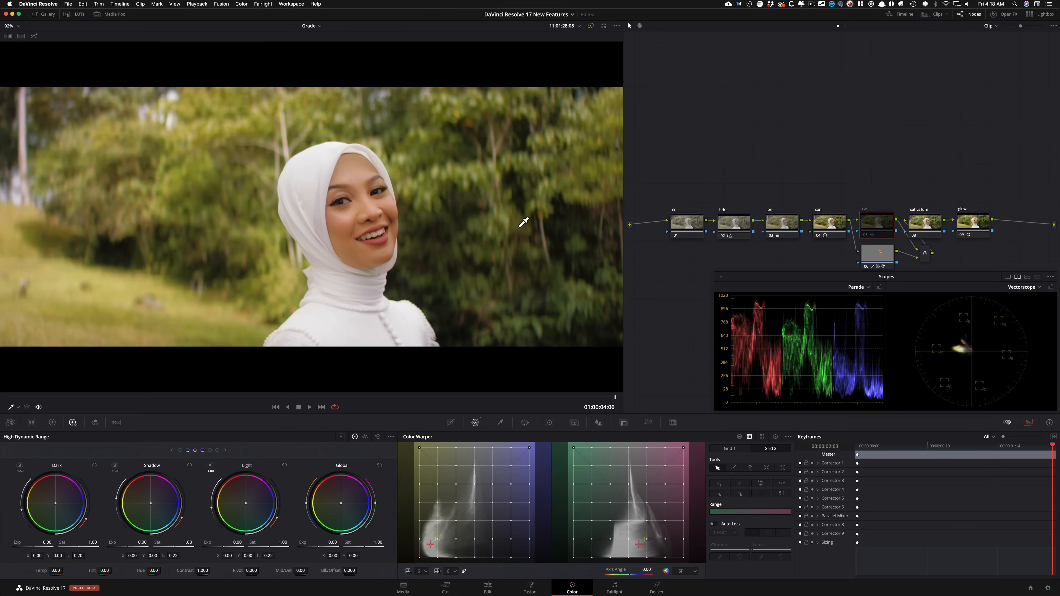
left_click(884, 256)
left_click(574, 423)
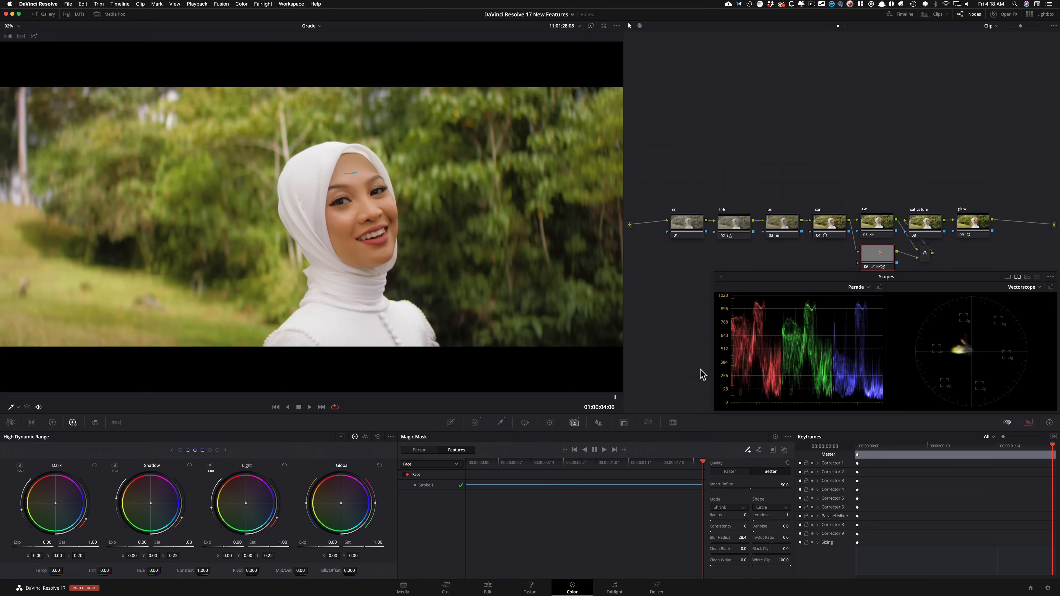
Step: Shift the sat vs lum and glow nodes further along the node graph, and nudge the Scopes window clear
left_click(1005, 230, "super")
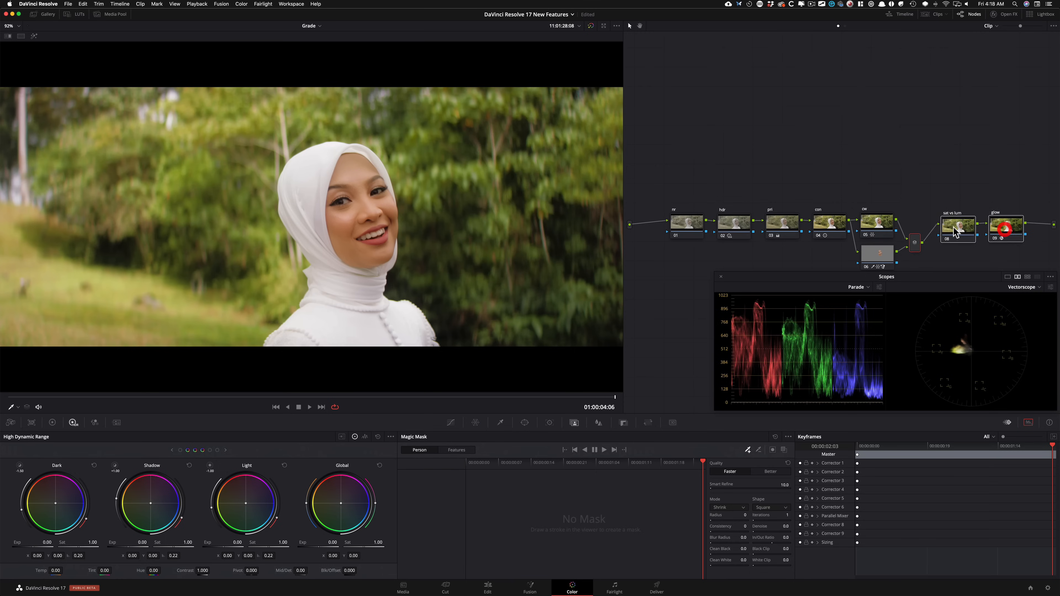
left_click_drag(949, 233, 945, 244)
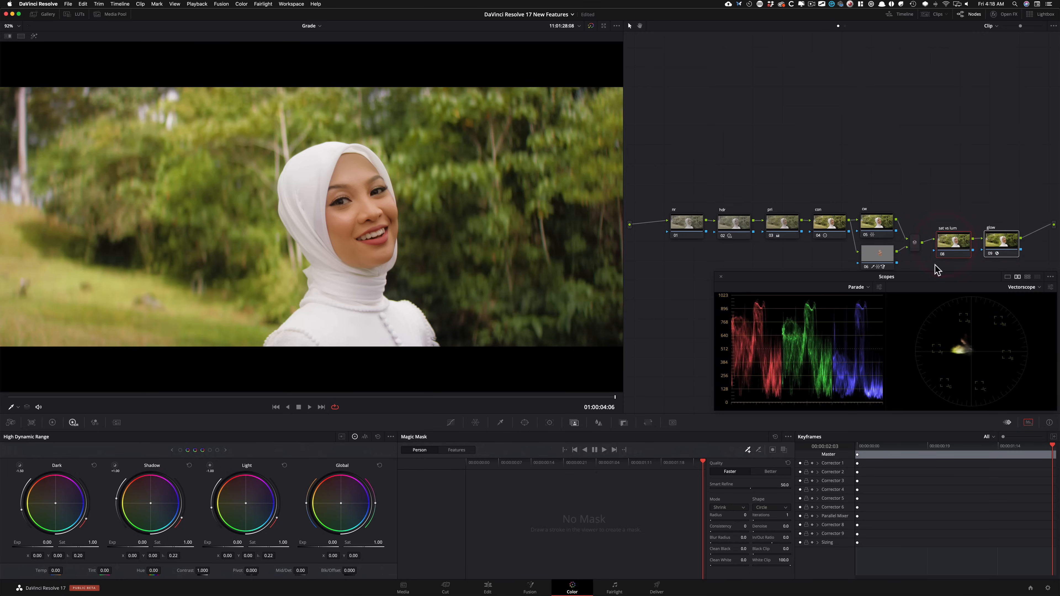
left_click_drag(933, 278, 933, 282)
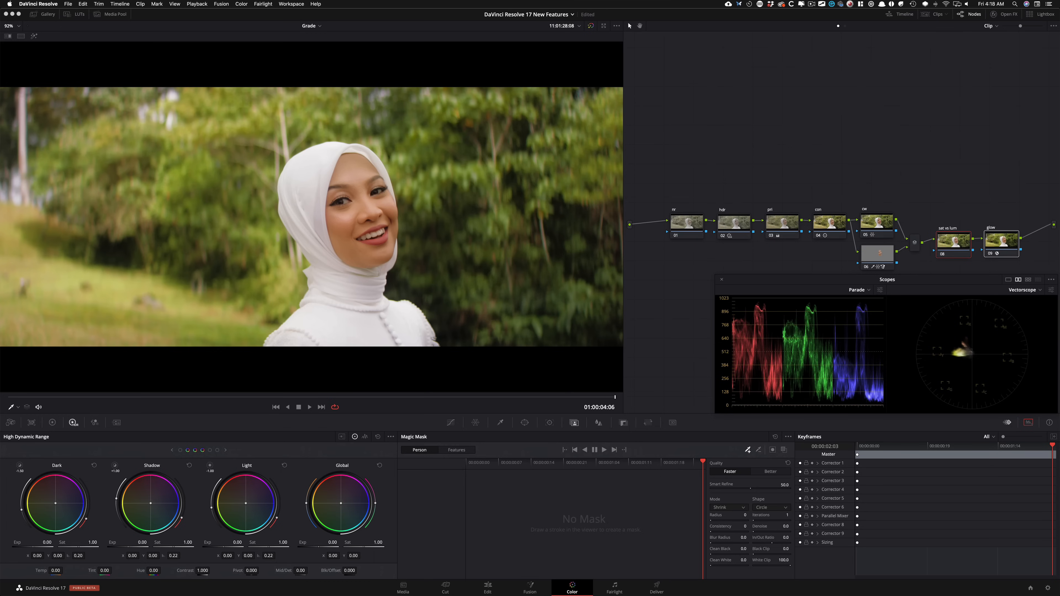
Step: Scrub from the clip's beginning towards its end to review the finished grade
left_click(54, 397)
left_click_drag(55, 398, 543, 393)
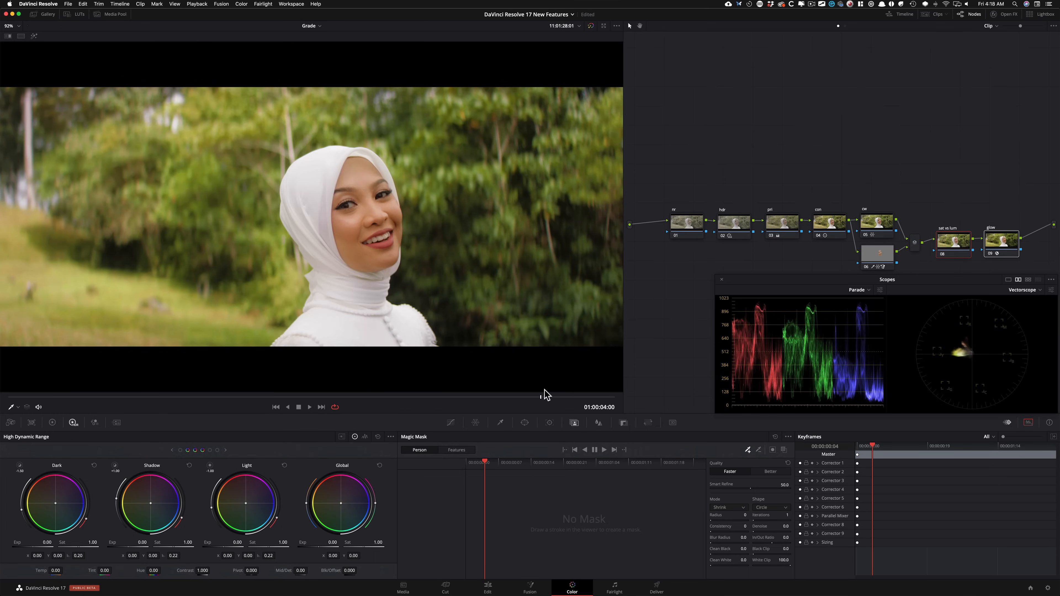
left_click(563, 394)
Step: Select the hdr node and toggle it off and on to compare its contribution to the finished grade
left_click(804, 171)
left_click(739, 224)
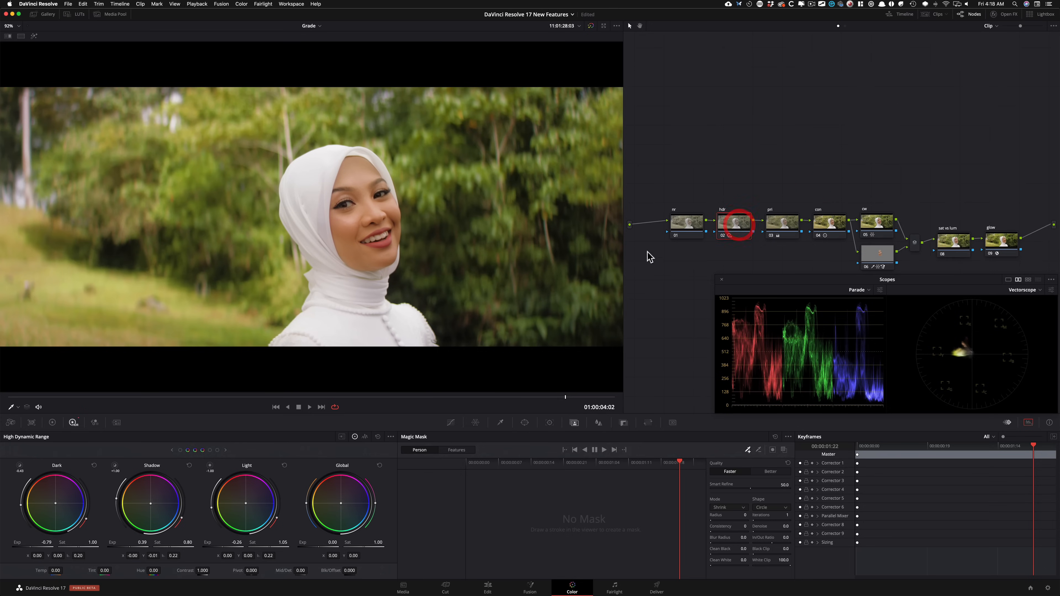
key("super+d")
key("super+d")
Step: Toggle the hdr node off and on for another comparison, and review the cw and face nodes
key("super+d")
key("super+d")
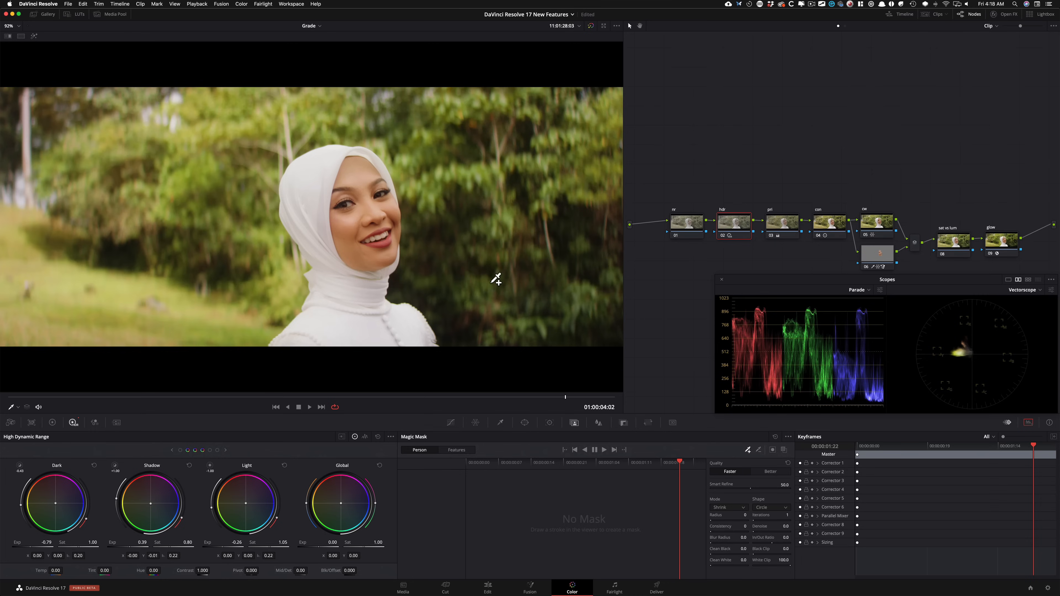
key("super+d")
key("super+d")
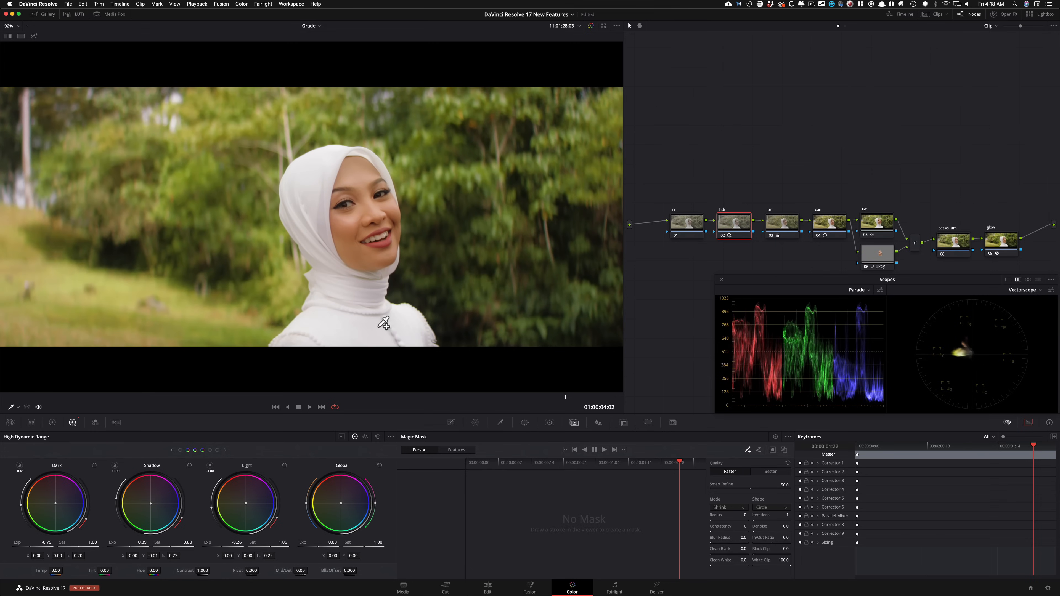
key("super+d")
key("super+d")
left_click(896, 151)
left_click(877, 223)
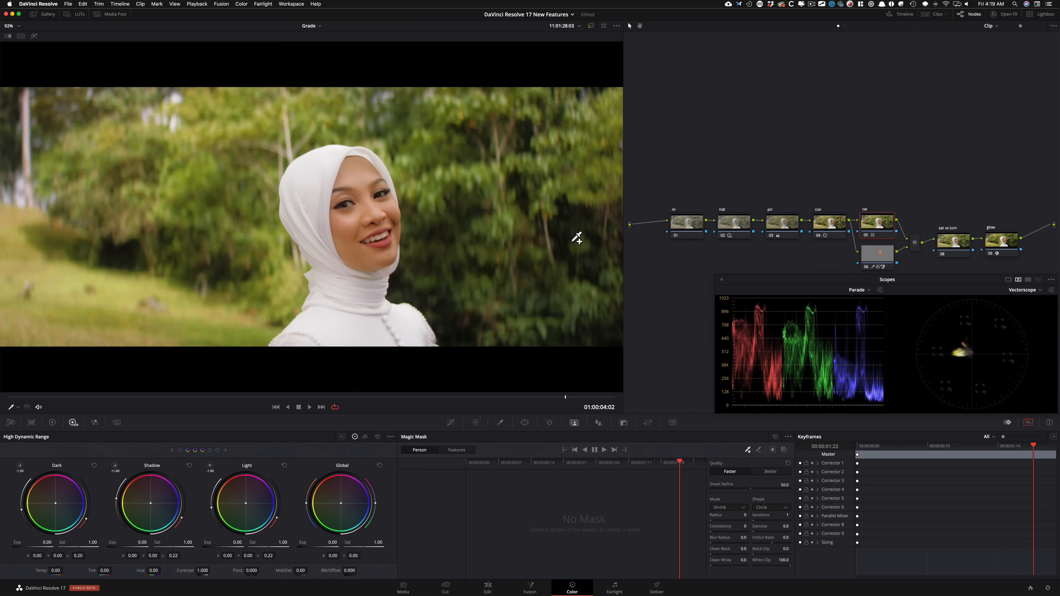
left_click(883, 258)
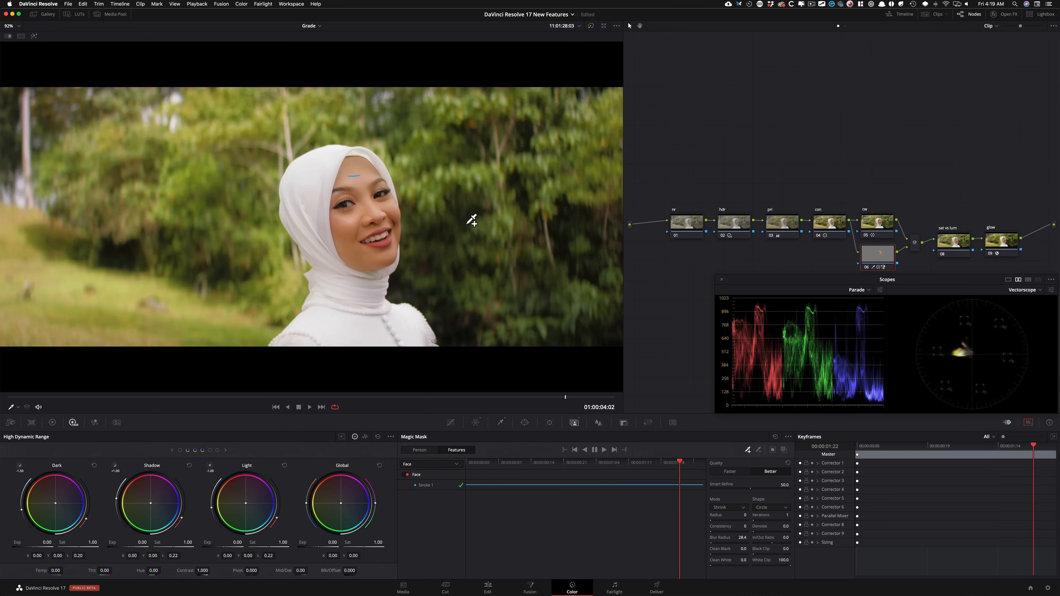
Step: Select the sat vs lum node and raise the zero-saturation point of its Sat Vs Lum curve to Lum 1.05
left_click(953, 241)
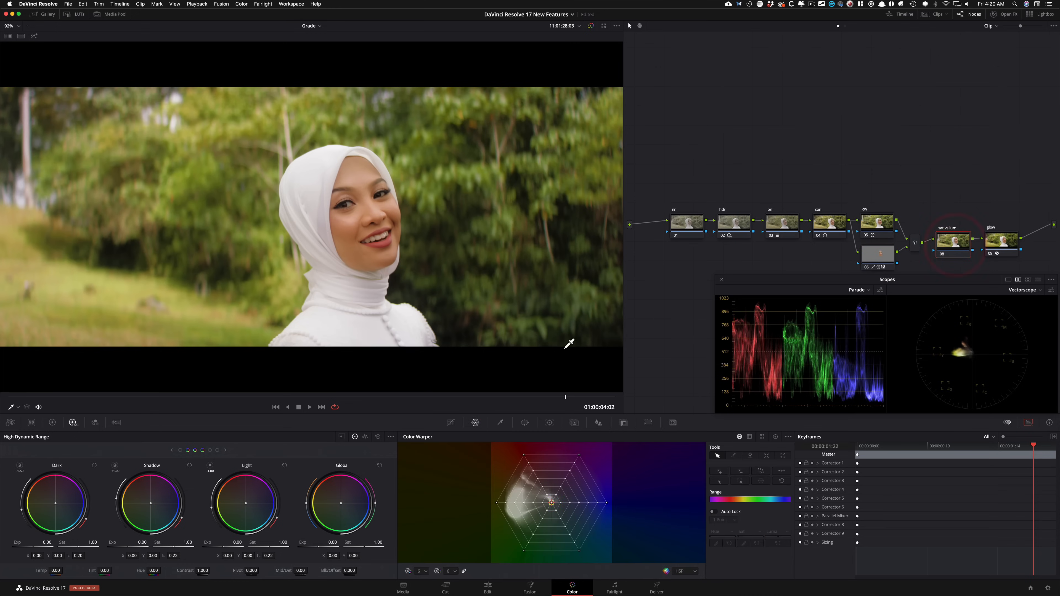
left_click(451, 422)
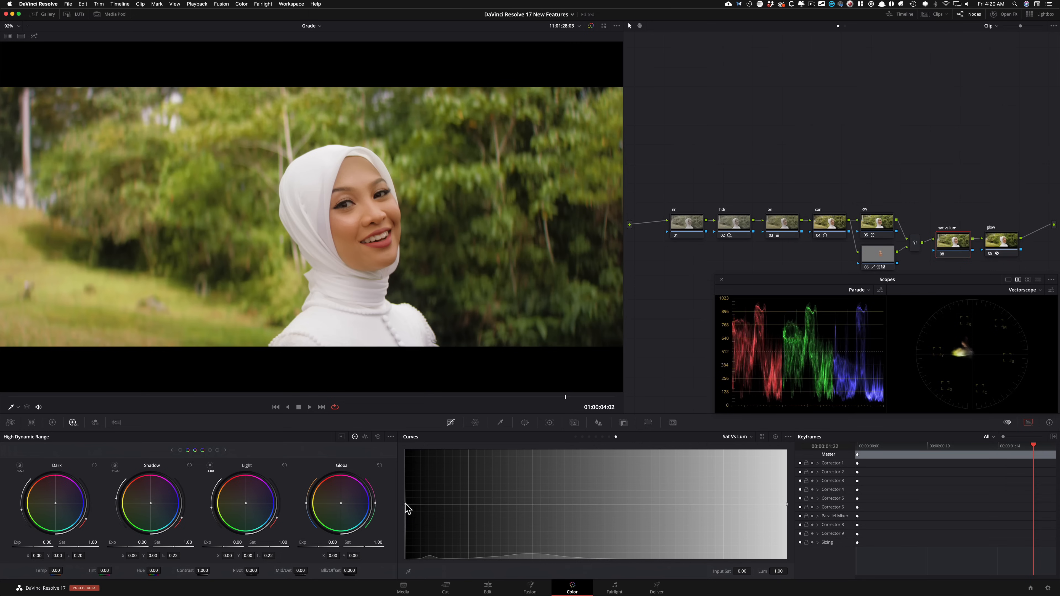
left_click_drag(407, 507, 406, 502)
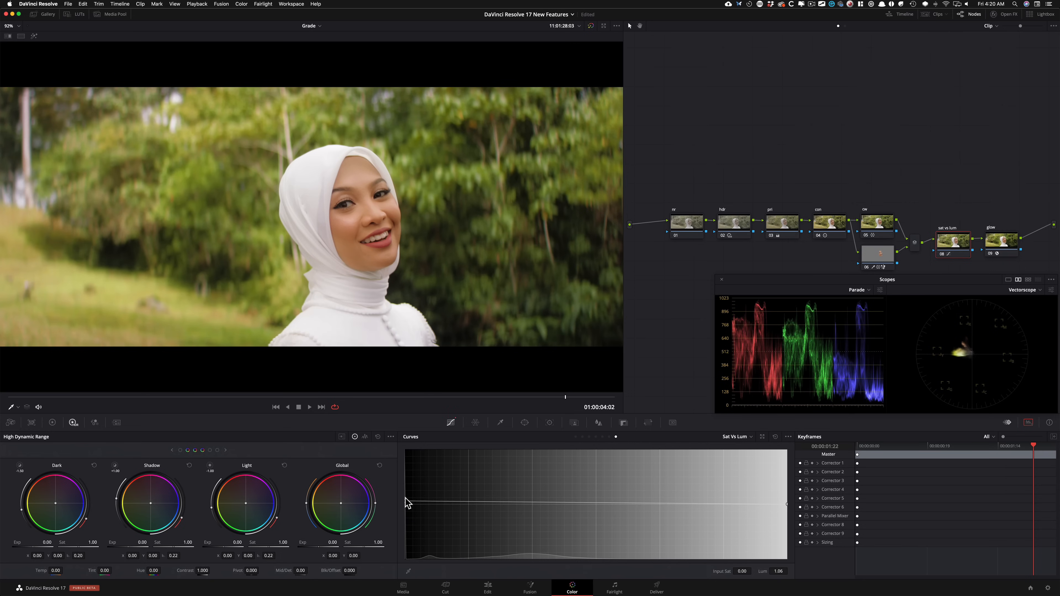
left_click_drag(407, 502, 408, 506)
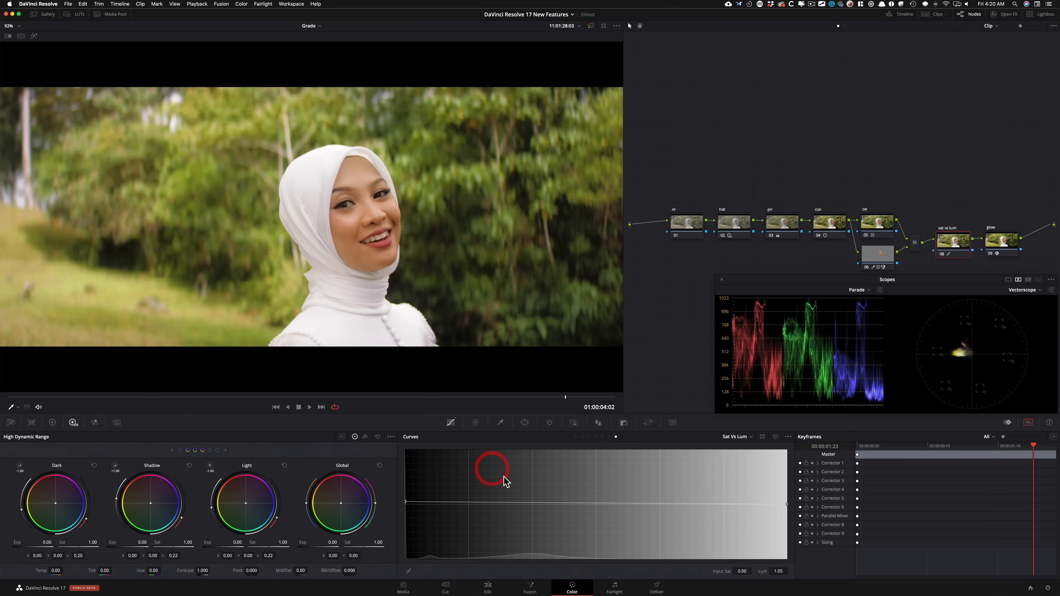
Step: Compare the image with the sat vs lum node off and on
key("super+d")
key("super+d")
key("super+d")
key("super+d")
key("super+d")
key("super+d")
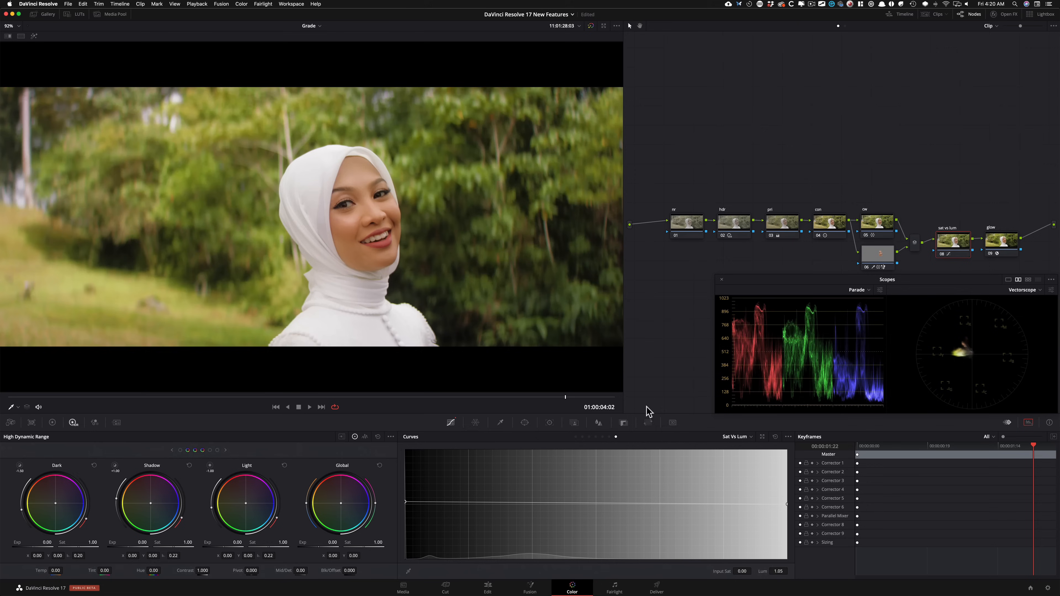
left_click(932, 169)
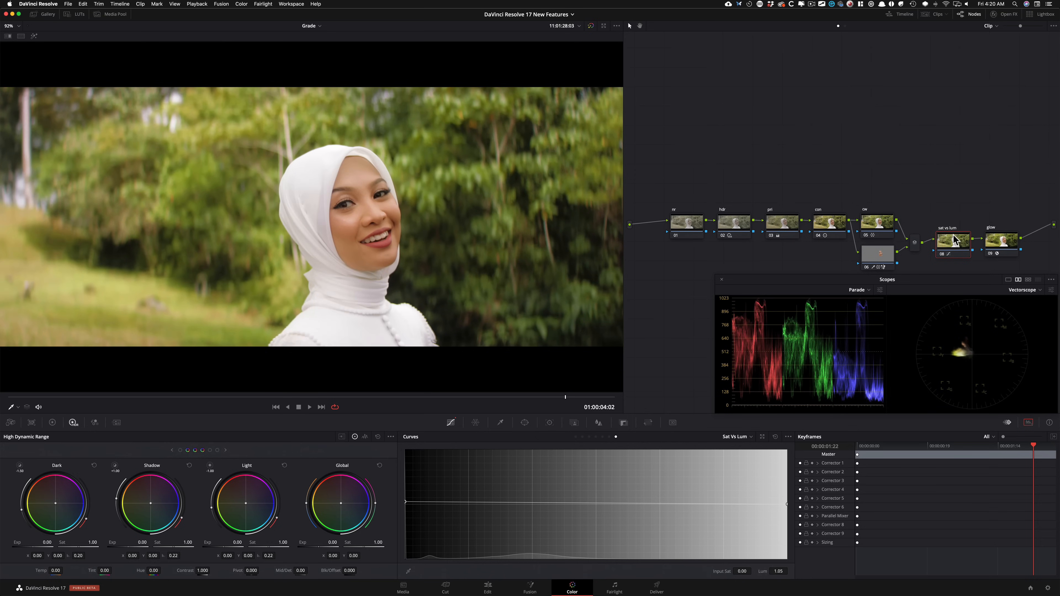
Step: Select the glow node, review its Glow settings and hide the effects settings again
left_click(901, 180)
left_click(1002, 242)
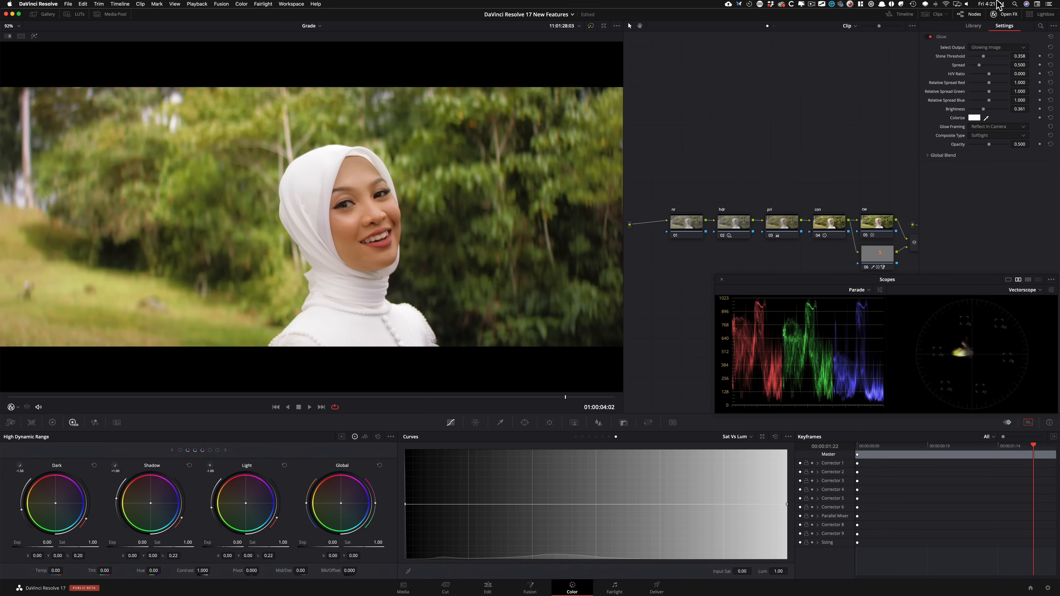
left_click(1003, 13)
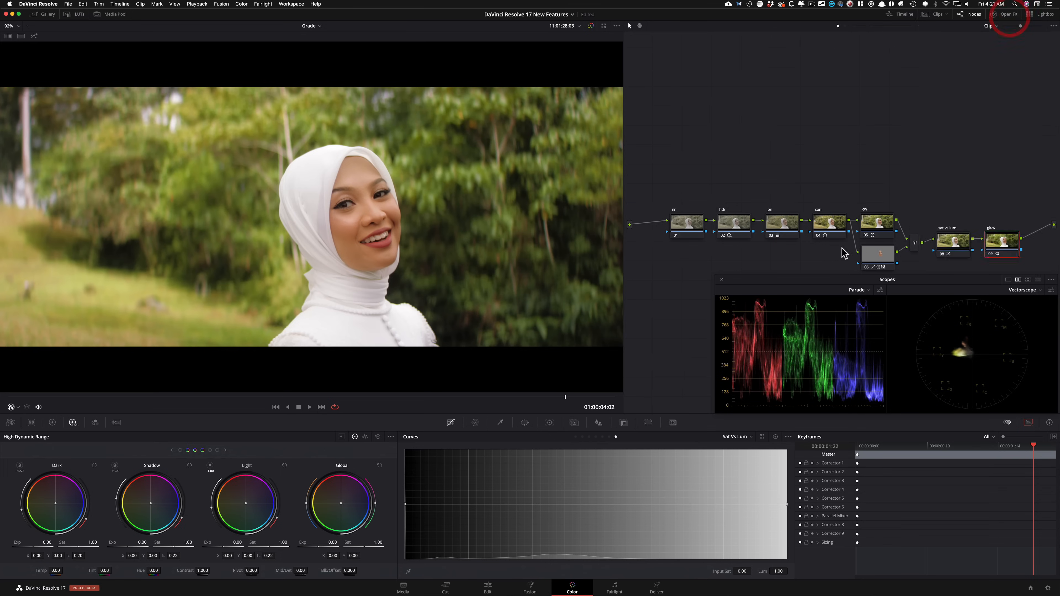
Step: Reselect the sat vs lum node and toggle it repeatedly to judge the curve's effect, leaving it enabled
left_click(955, 237)
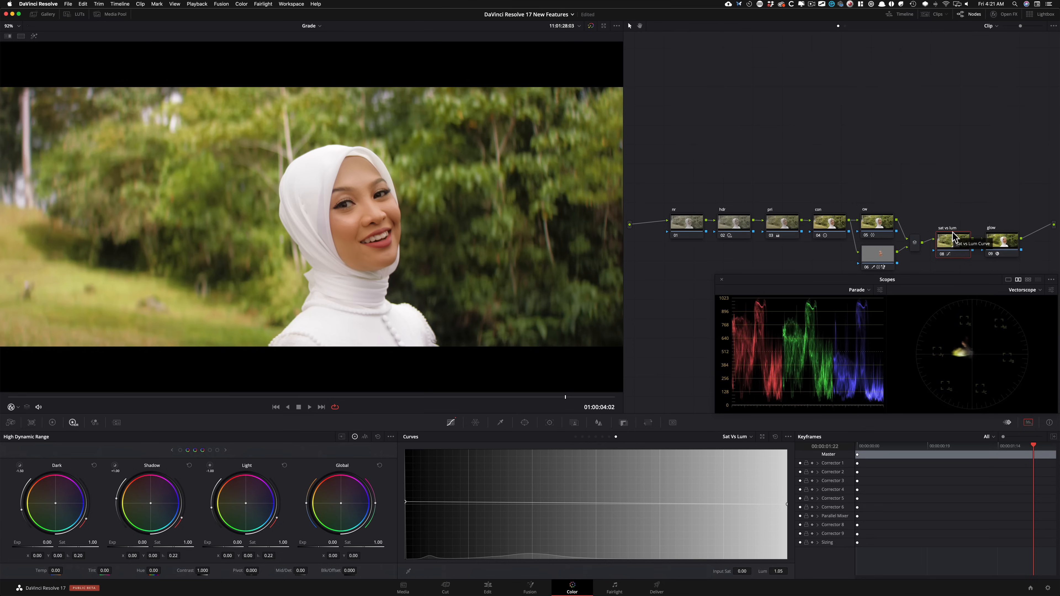
key("ctrl+d")
key("ctrl+d")
key("ctrl+d")
key("ctrl+d")
key("ctrl+d")
key("ctrl+d")
key("ctrl+d")
key("ctrl+d")
key("ctrl+d")
key("ctrl+d")
key("ctrl+d")
key("ctrl+d")
key("ctrl+d")
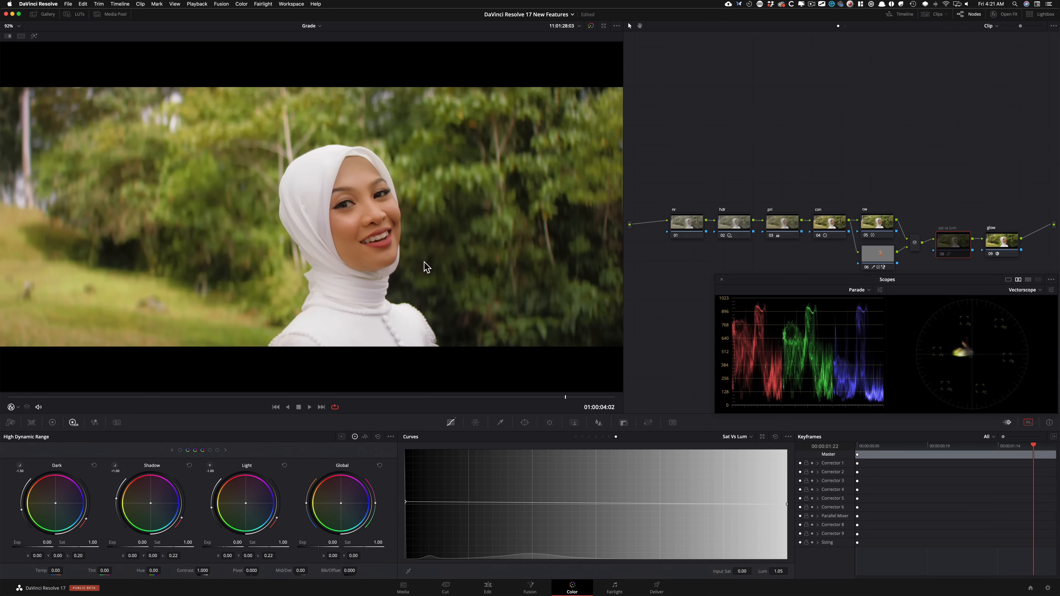
key("super+d")
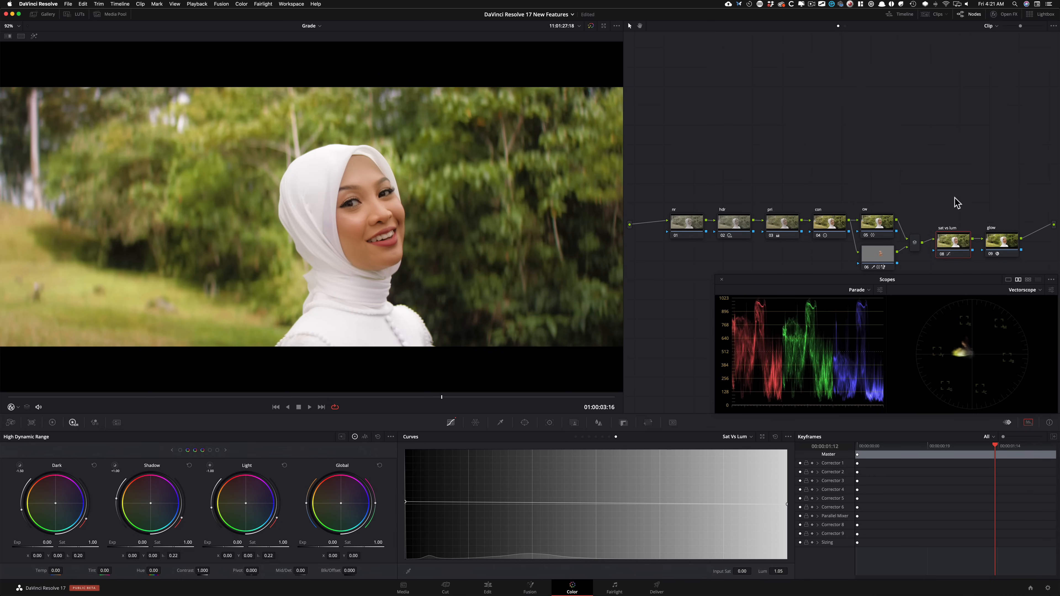
Step: Toggle the face node to check the skin, scrub back to 01:00:03:18, and show the Color Warper
left_click(887, 151)
left_click(876, 252)
key("super+d")
left_click_drag(437, 396, 466, 402)
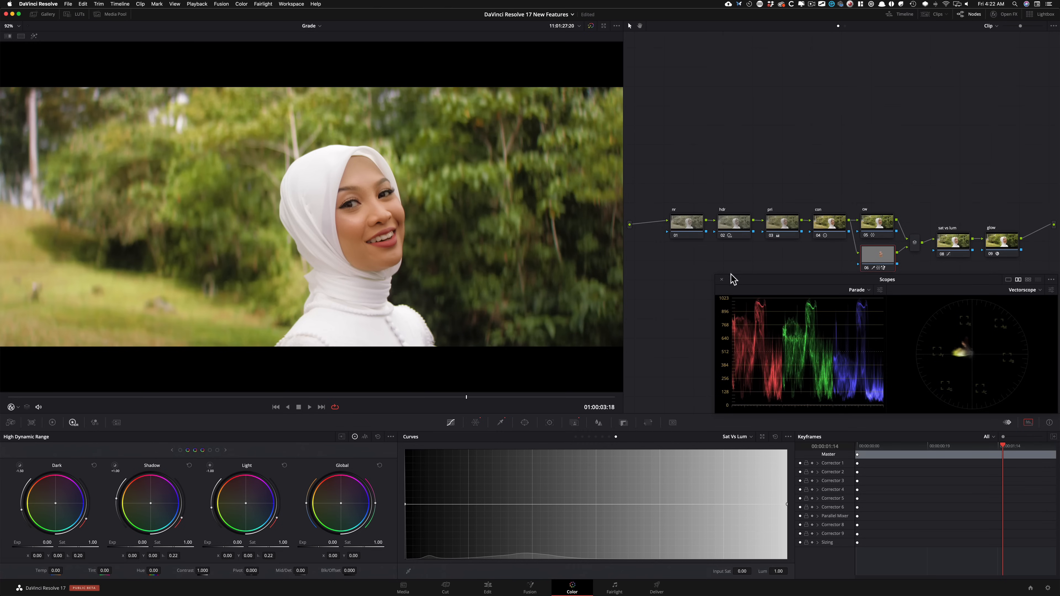
left_click(476, 423)
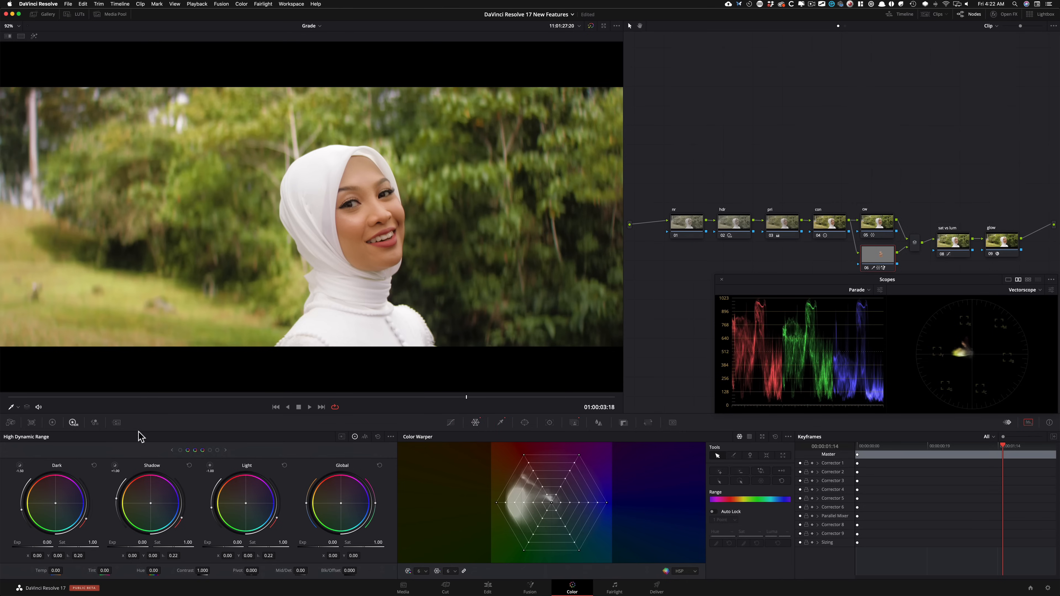
Step: Select the hdr node and compare the shot at 01:00:03:18 with it off and on
left_click(730, 226)
key("super+d")
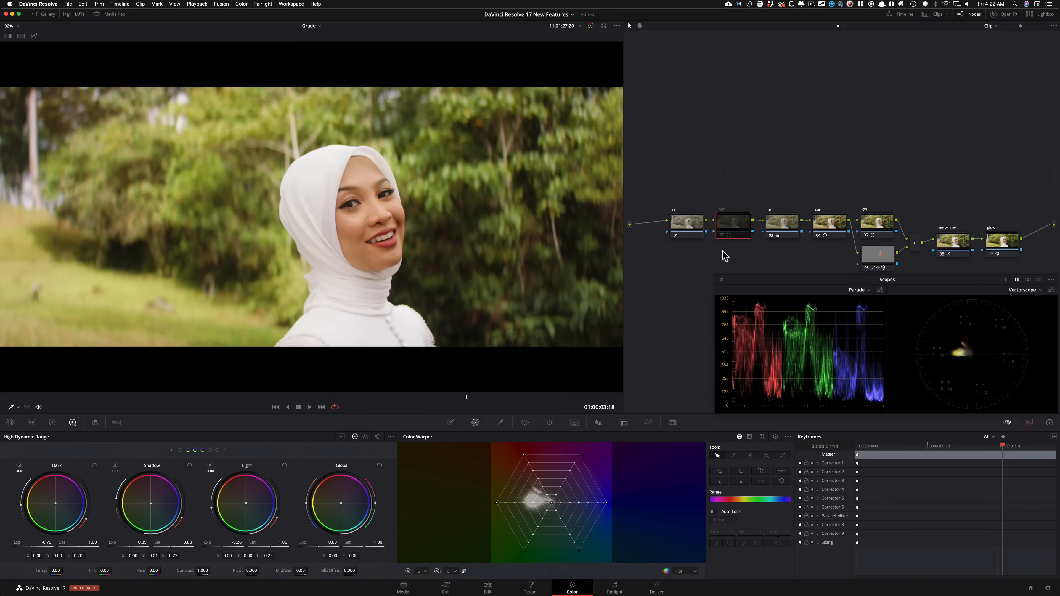
key("super+d")
key("super+d")
key("super+d")
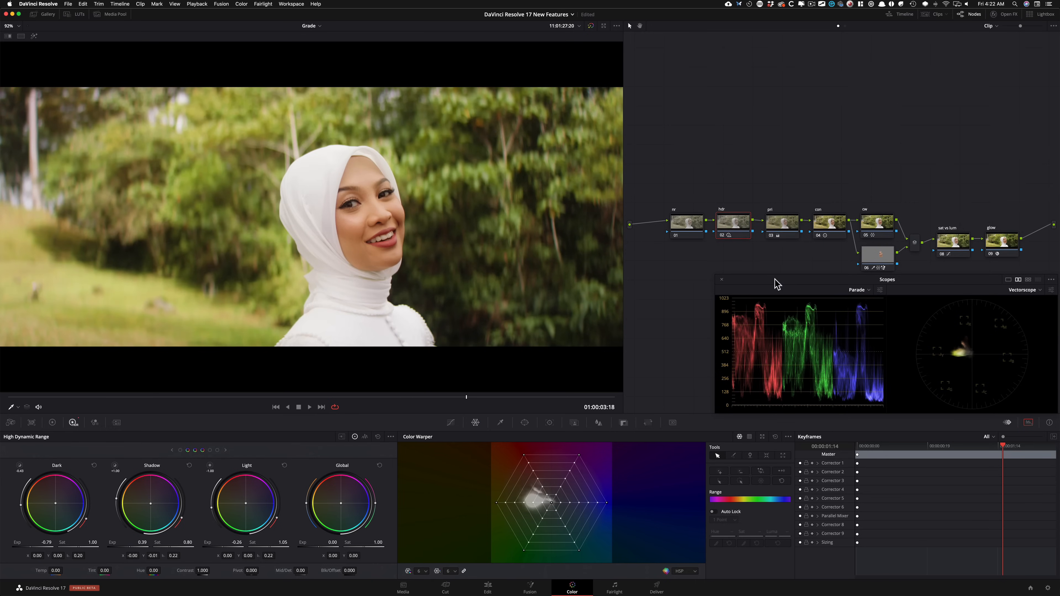
key("super+d")
key("super+d")
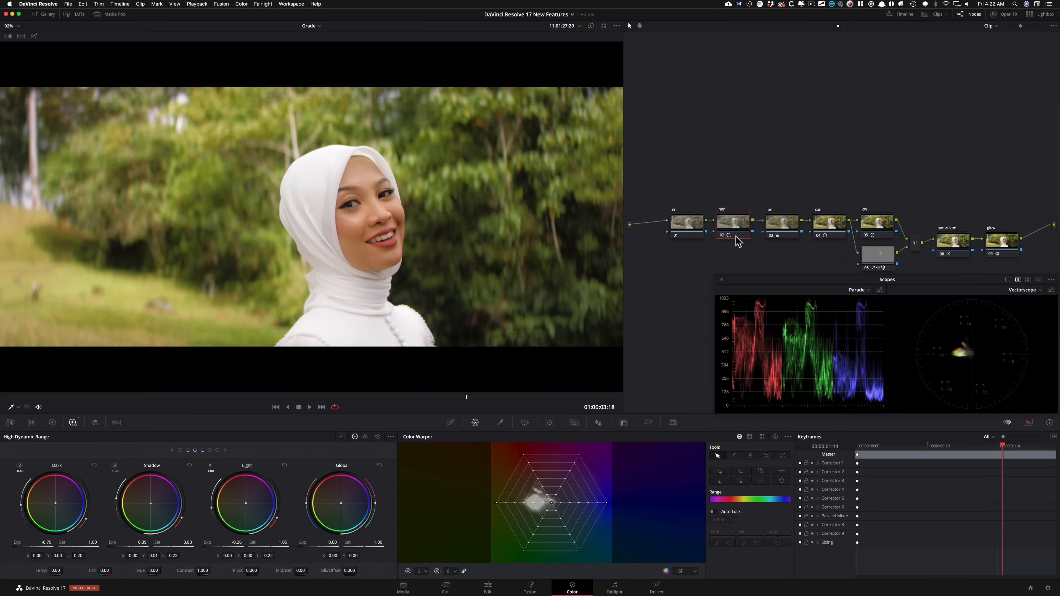
key("super+d")
key("super+d")
Step: Move the Scopes window clear of the node graph, and disable all the nodes at once
left_click_drag(839, 283, 840, 299)
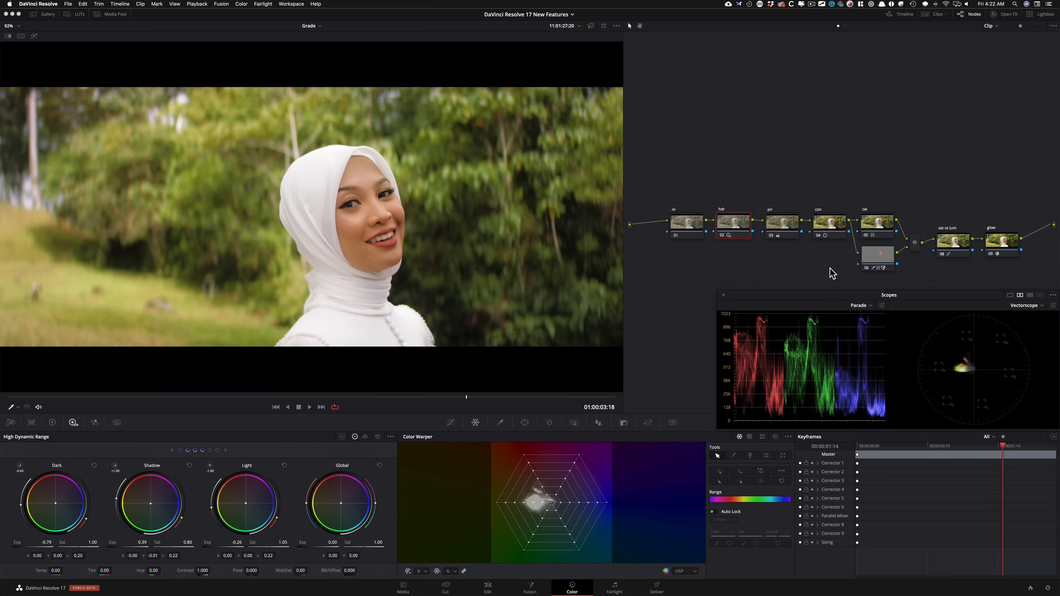
left_click_drag(685, 183, 1011, 266)
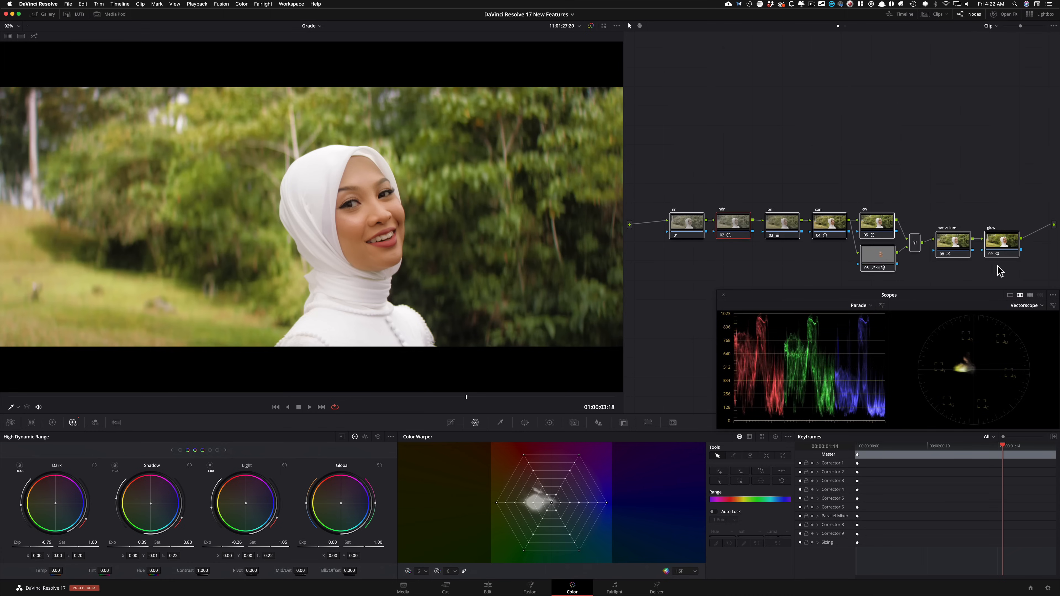
key("super+d")
left_click(850, 134)
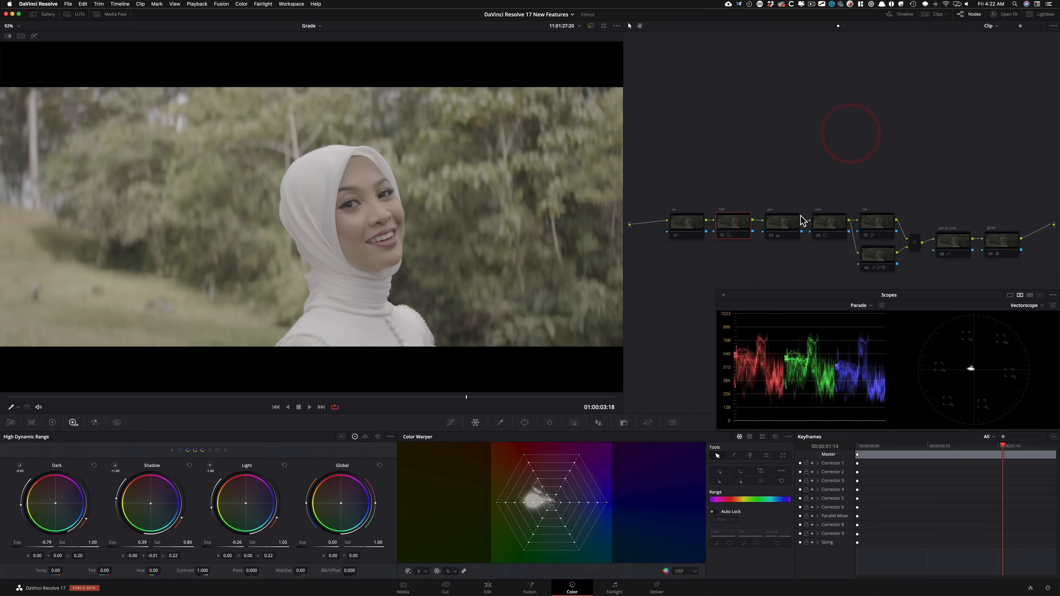
Step: Re-enable the con and pri nodes one after the other to rebuild the grade
left_click(833, 225)
key("super+d")
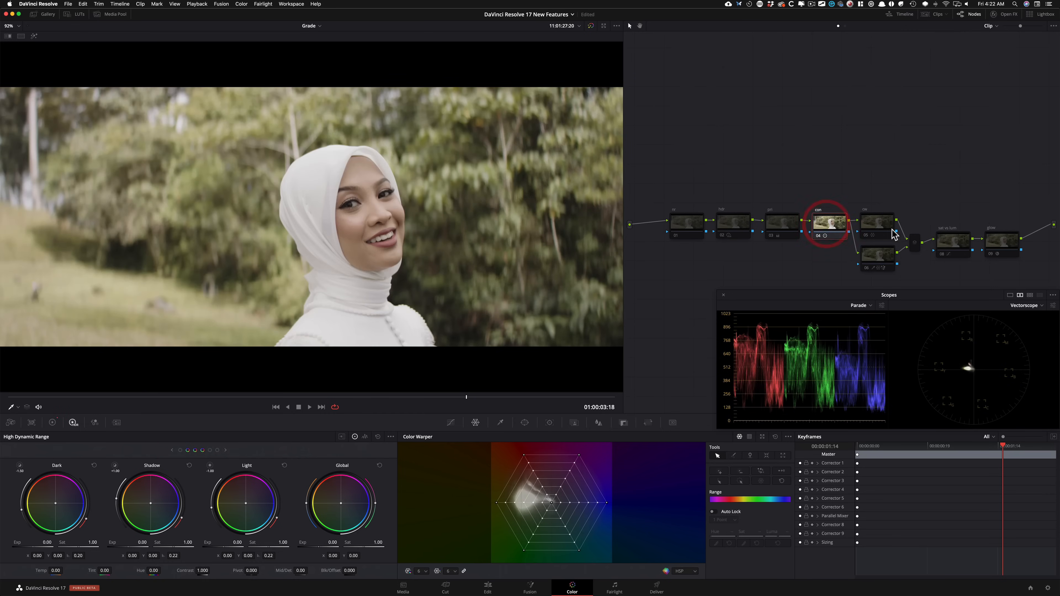
left_click(785, 229)
key("super+d")
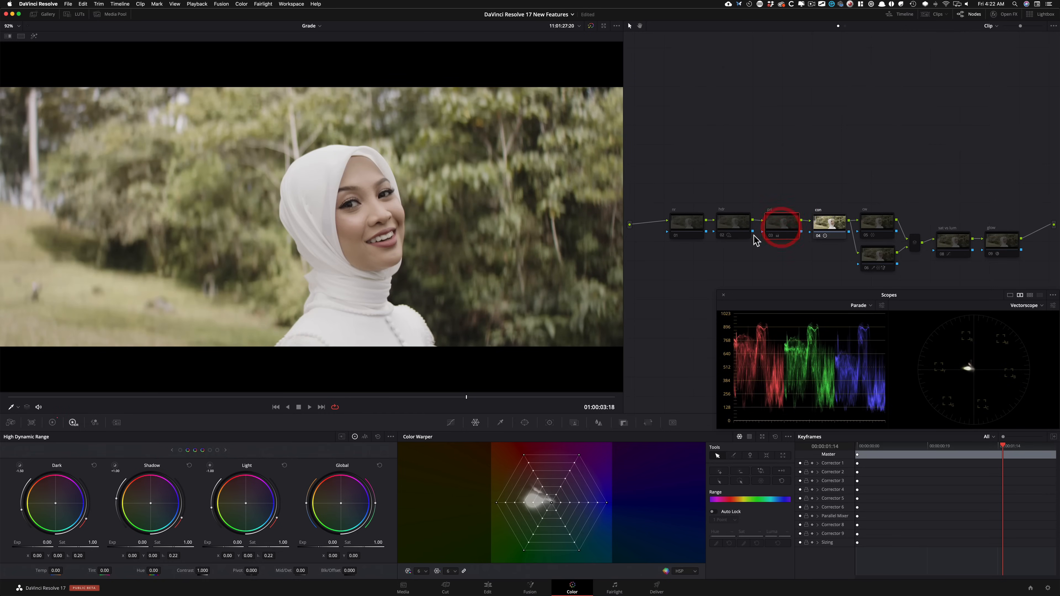
key("super+d")
key("super+d")
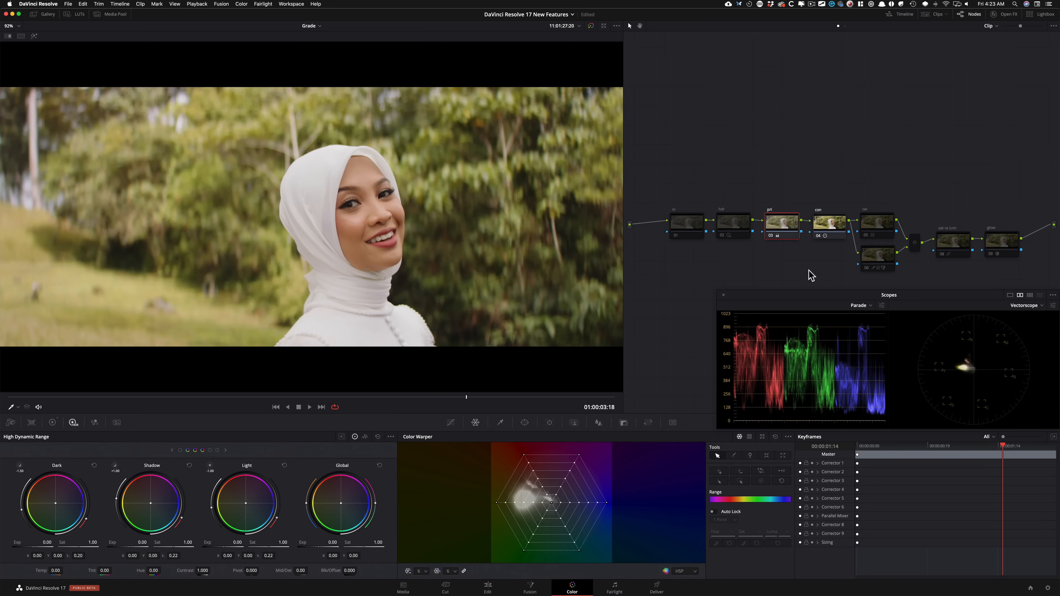
Step: Re-enable the hdr node, comparing the image with it off and on
left_click(727, 225)
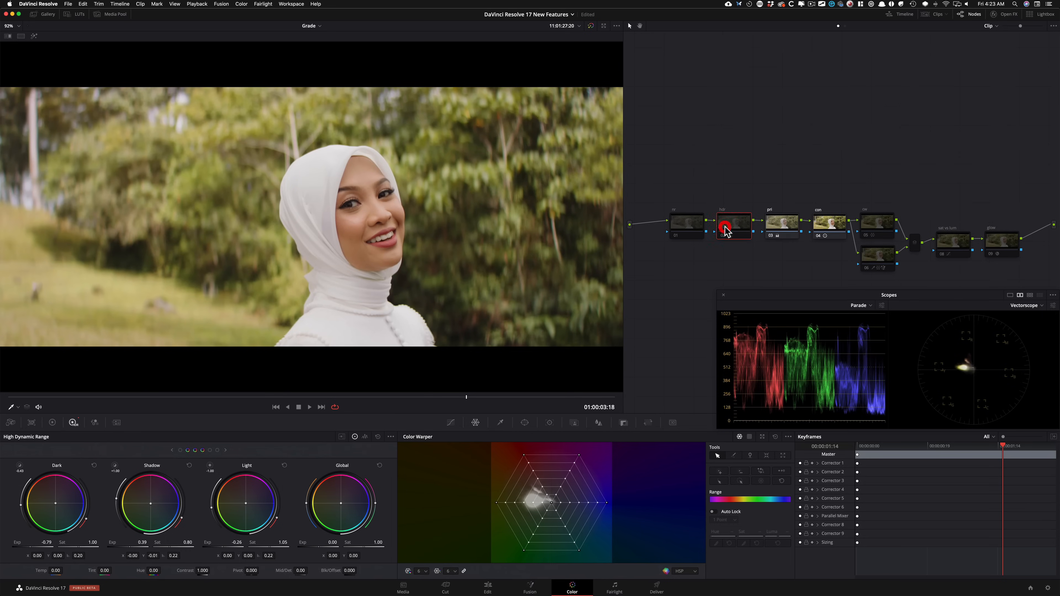
key("super+d")
key("super+d")
key("super+d")
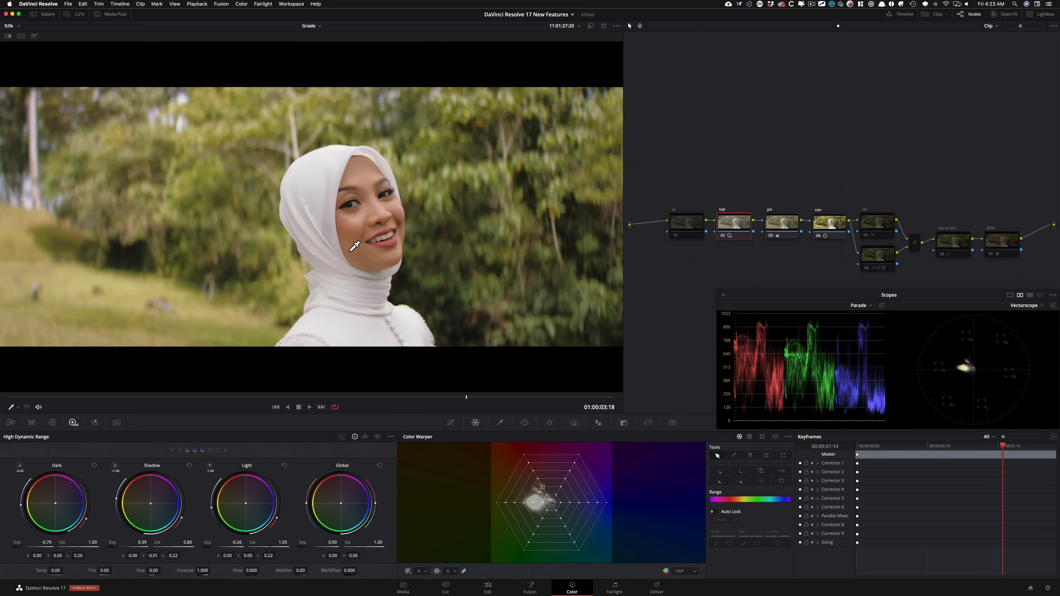
Step: Re-enable the glow node, comparing the image with it off and on
left_click(1001, 246)
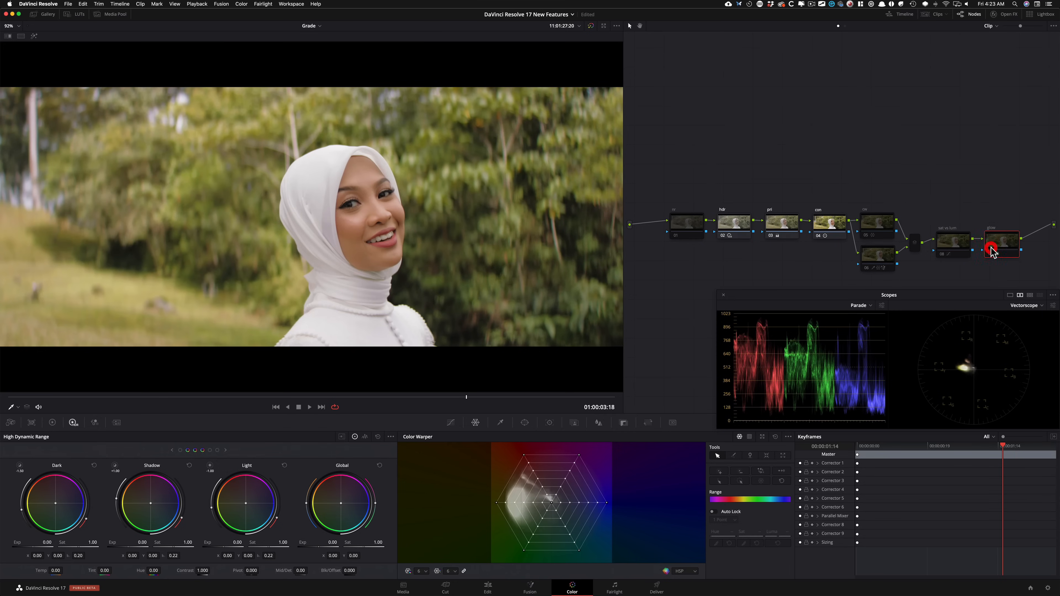
key("super+d")
key("super+d")
key("super+d")
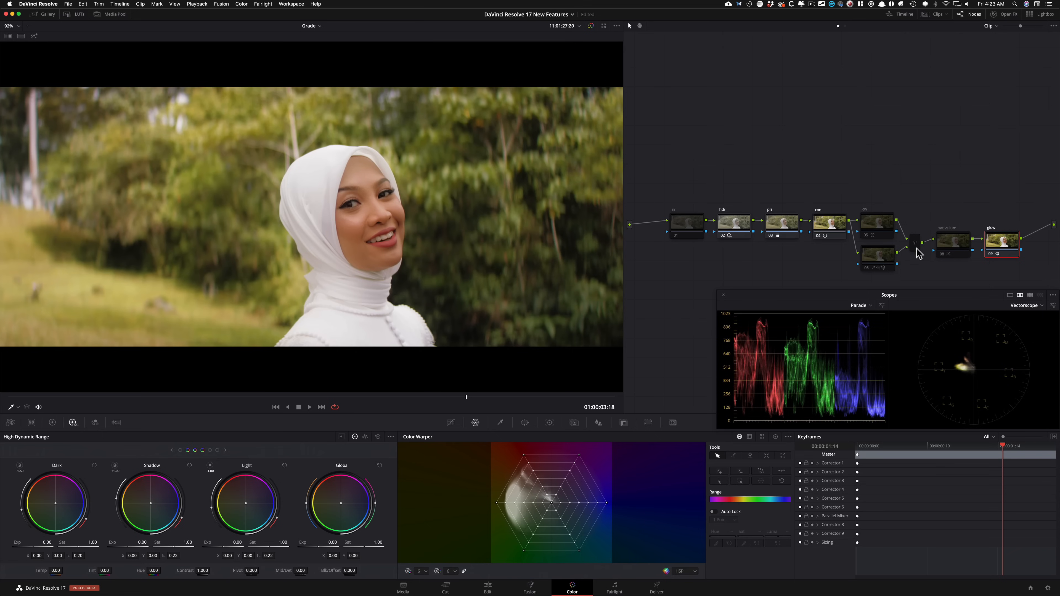
Step: Re-enable the cw and face nodes, toggling the face node to compare the skin
left_click(880, 231)
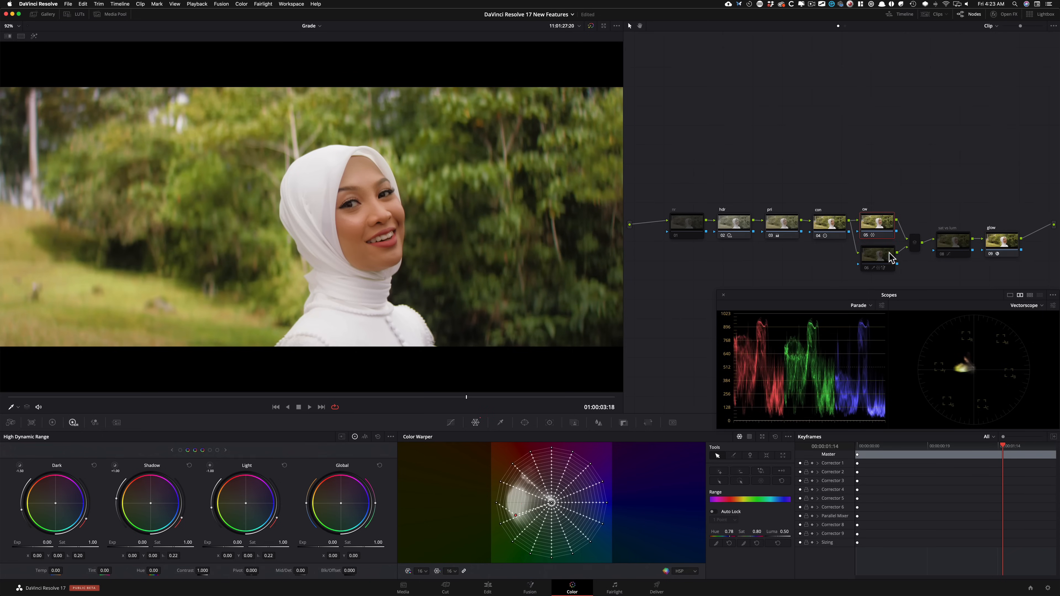
left_click(884, 260)
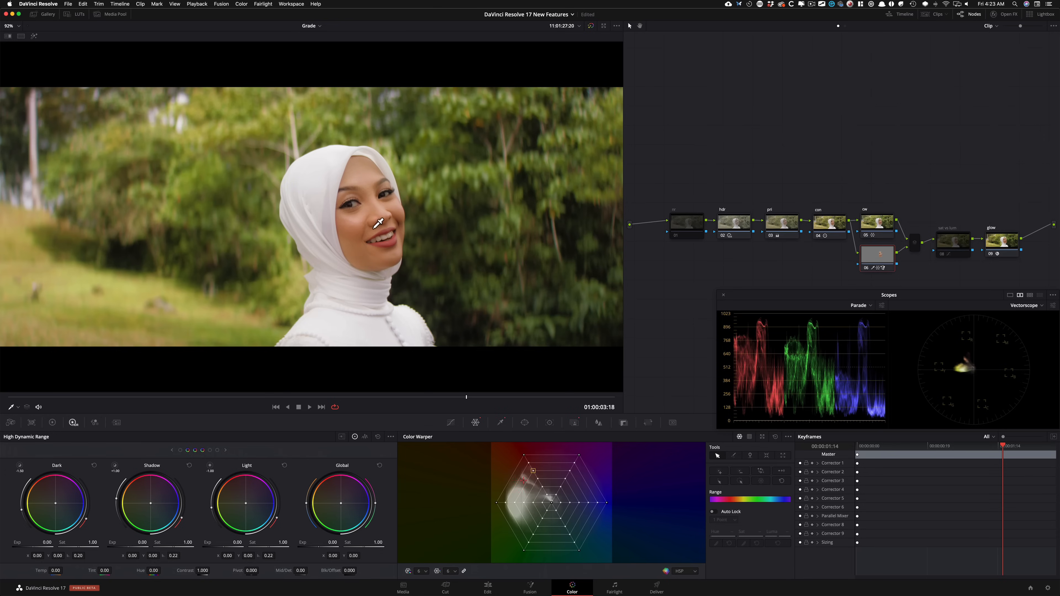
key("super+d")
key("super+d")
key("super+d")
Step: Re-enable the parallel mixer and the sat vs lum node
left_click(953, 243)
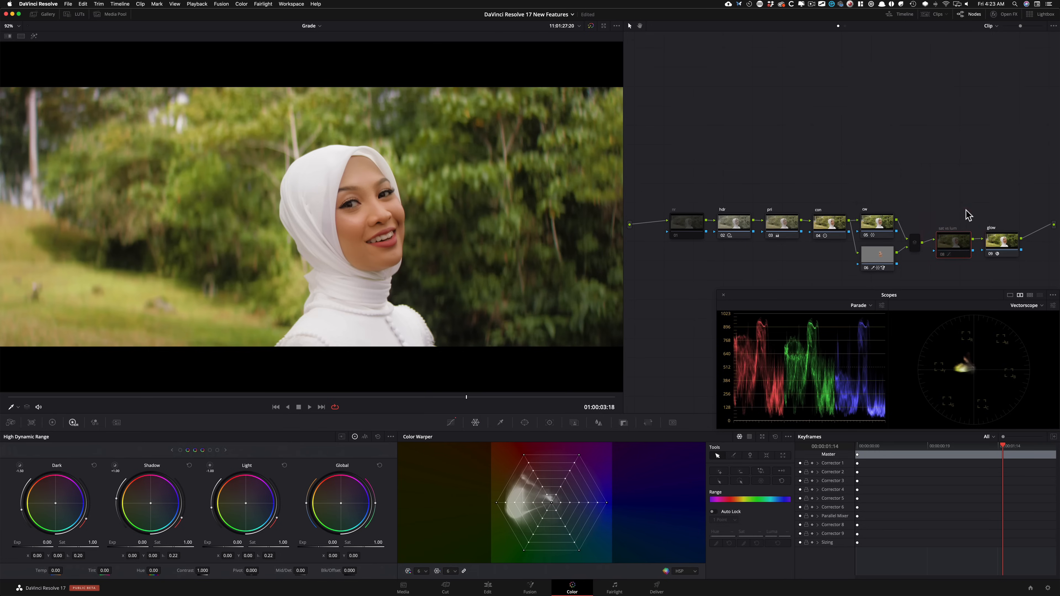
left_click(920, 245)
left_click(913, 247)
key("super+d")
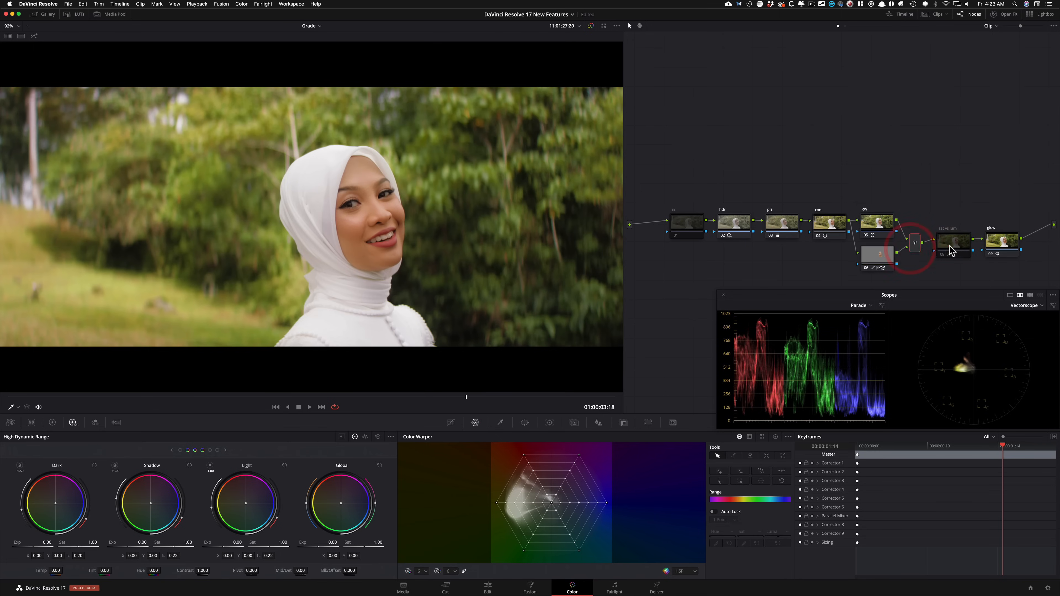
left_click(949, 246)
key("super+d")
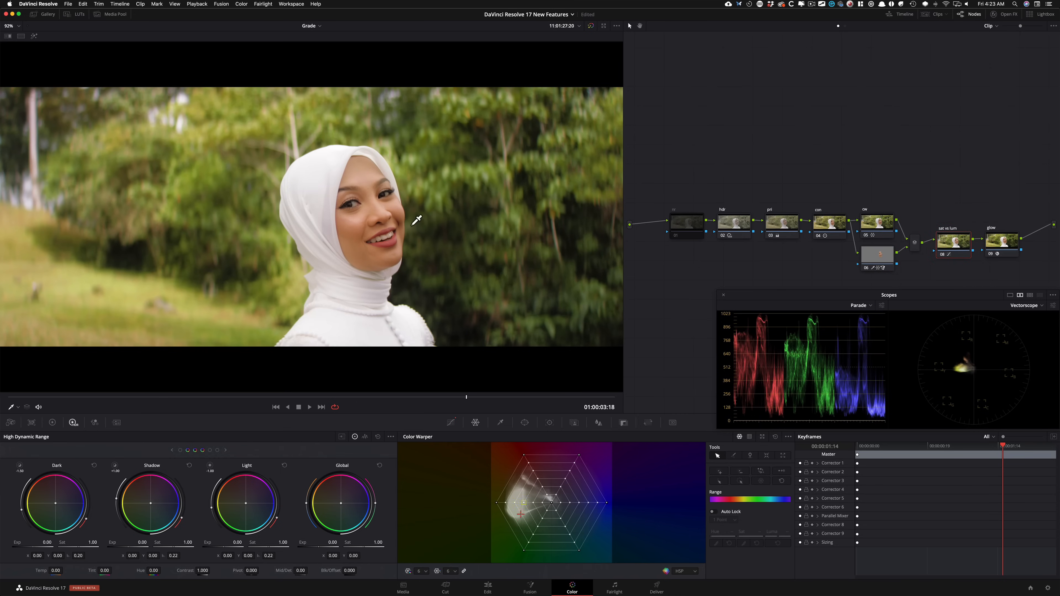
Step: Lower the zero-saturation point of the Sat Vs Lum curve to Lum 1.04, and re-enable the nr node
left_click(451, 424)
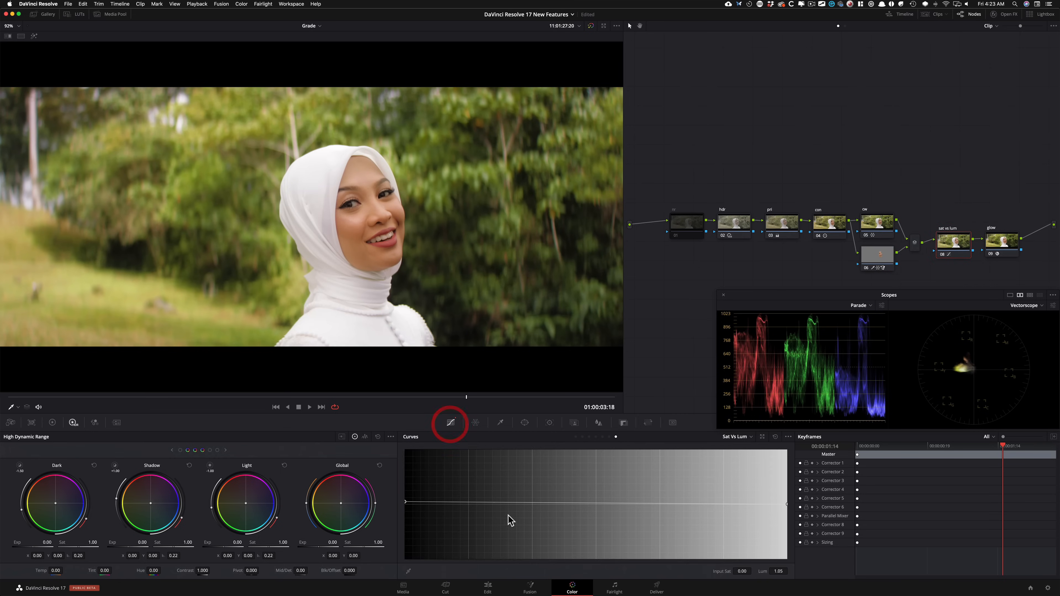
left_click(405, 503)
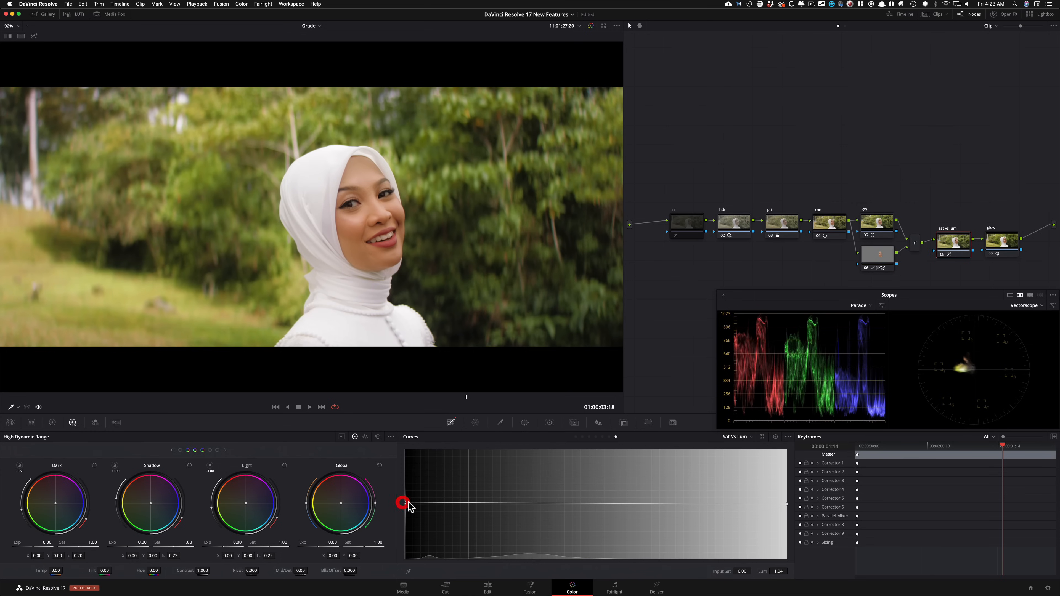
left_click(686, 225)
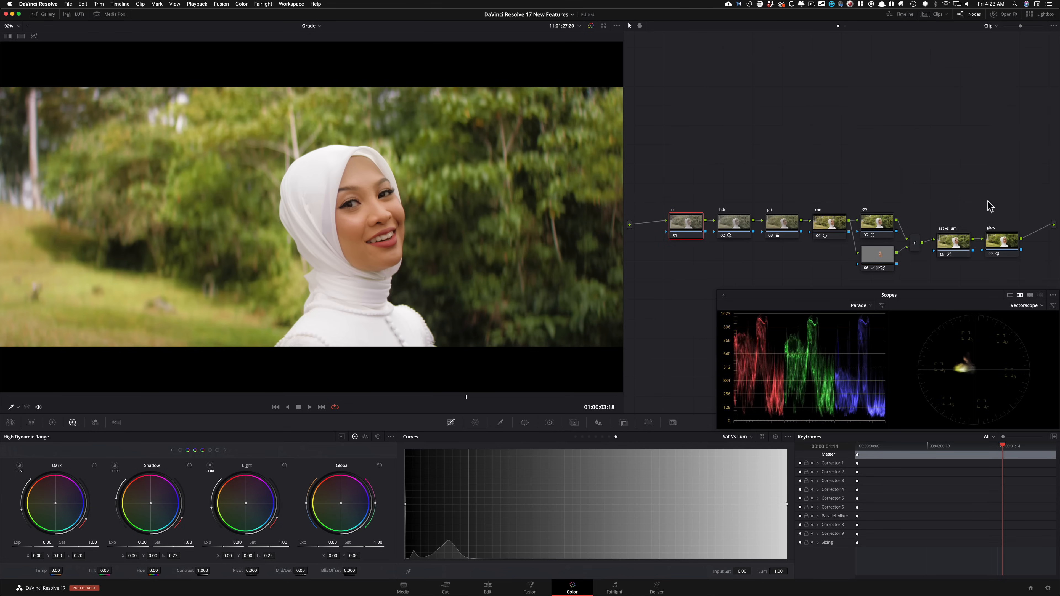
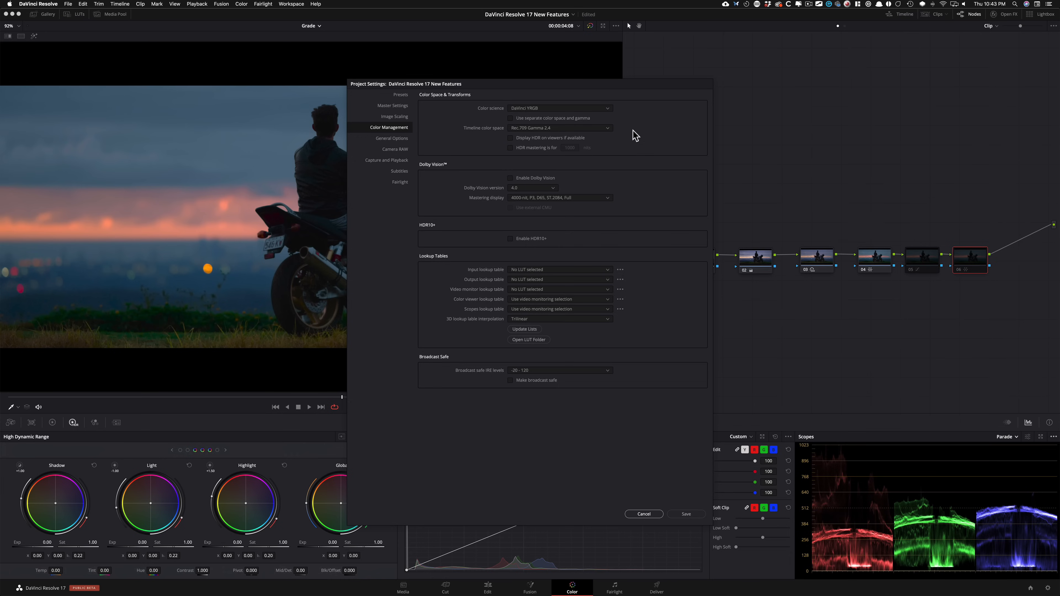
Step: Set the project's color science to DaVinci YRGB Color Managed and look through the available color management presets
left_click(578, 108)
left_click(561, 125)
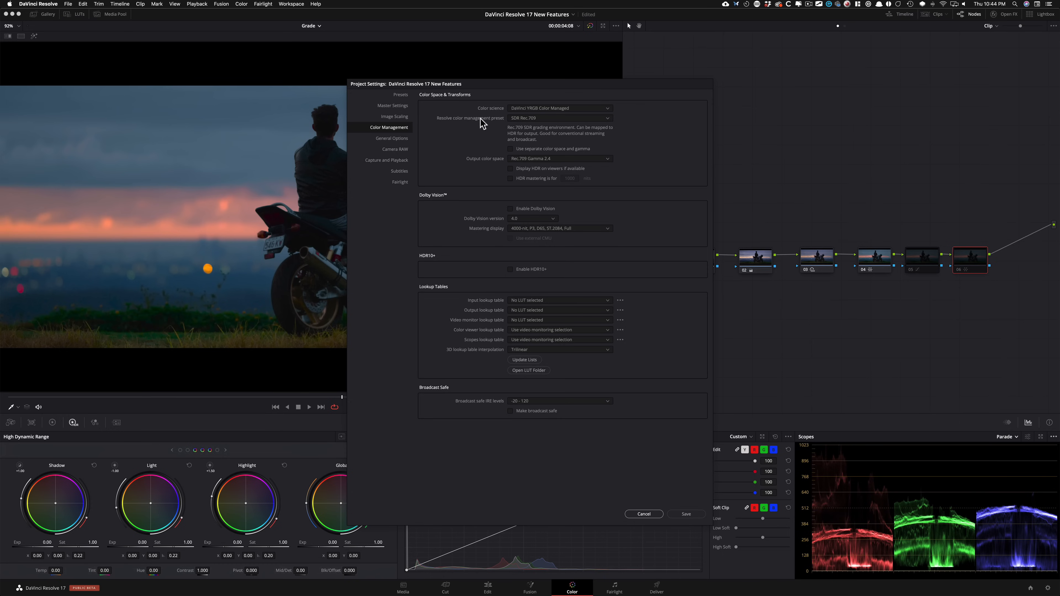
left_click(600, 118)
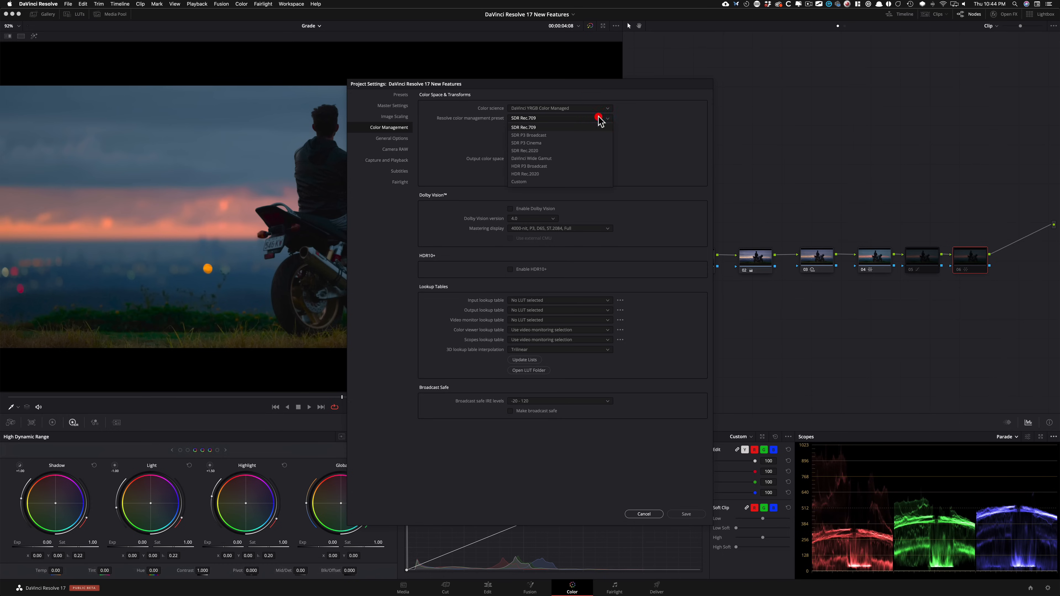
left_click(641, 119)
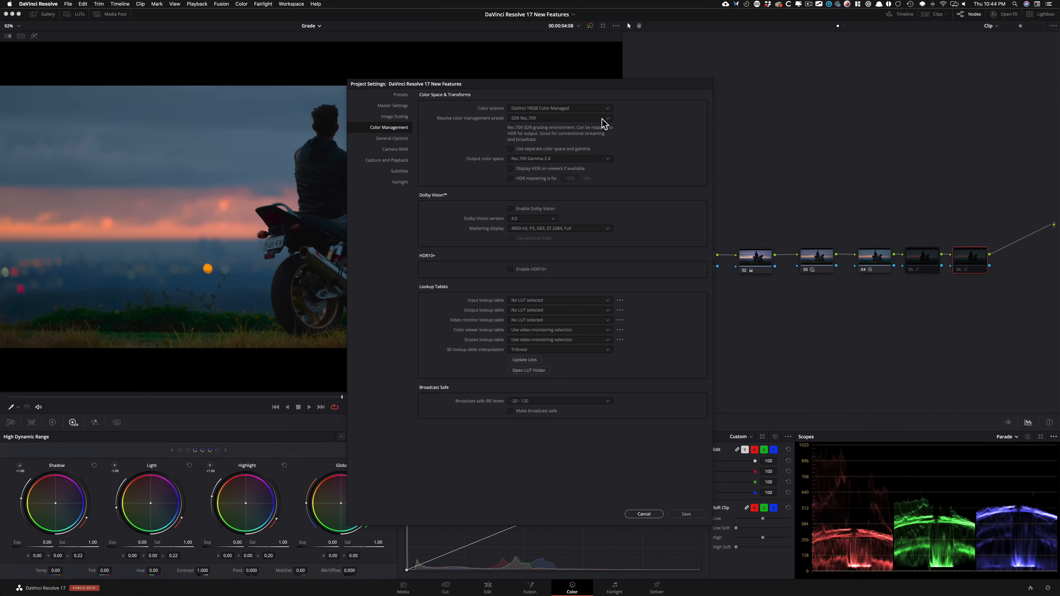
Step: Try the SDR P3 Cinema, HDR Rec.2020 and HDR P3 Broadcast presets for Resolve color management
left_click(592, 117)
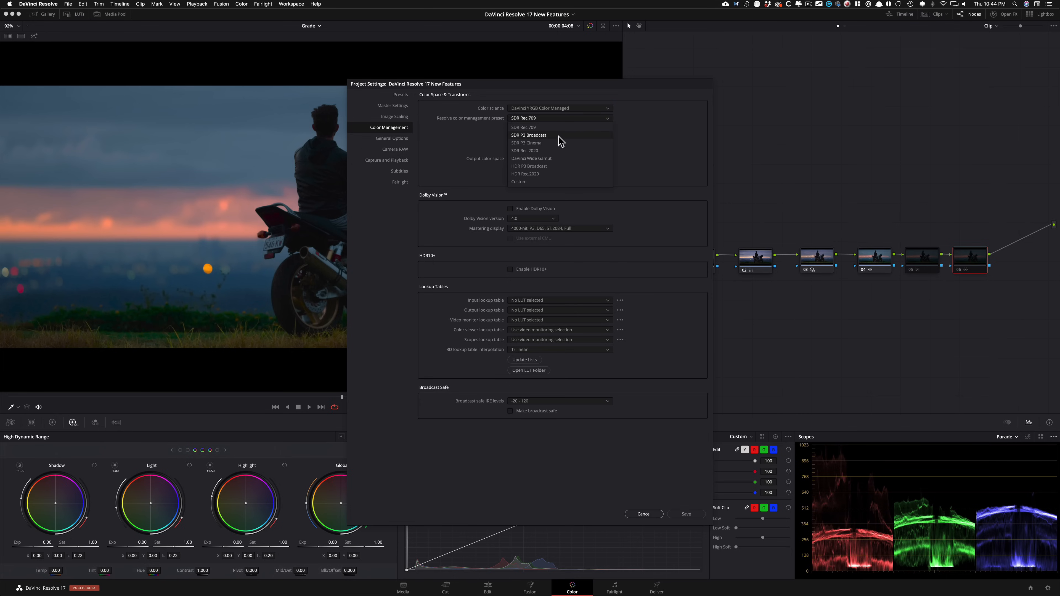
left_click(541, 143)
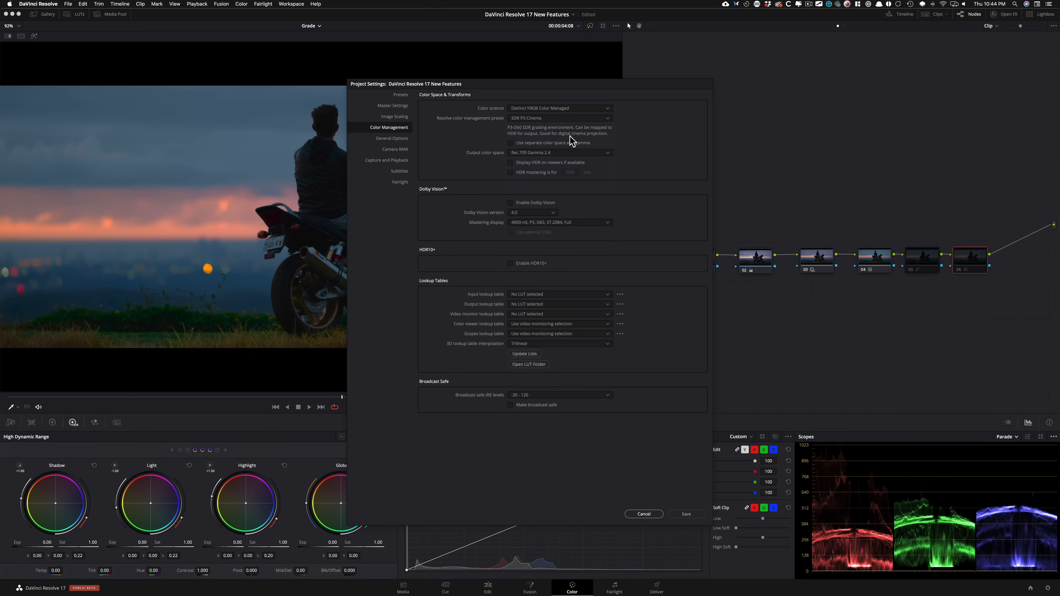
left_click(577, 120)
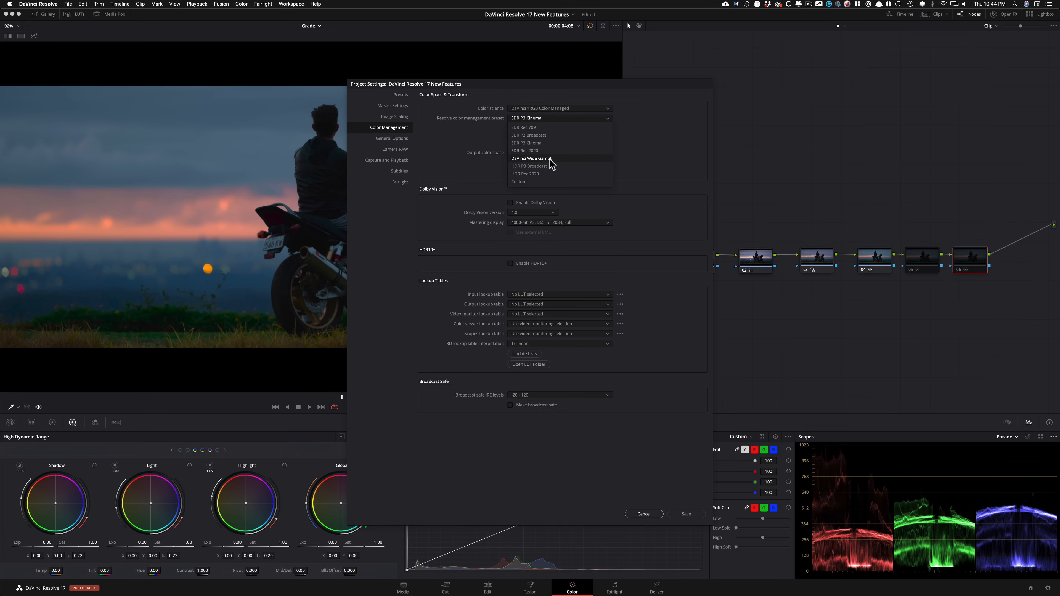
left_click(529, 175)
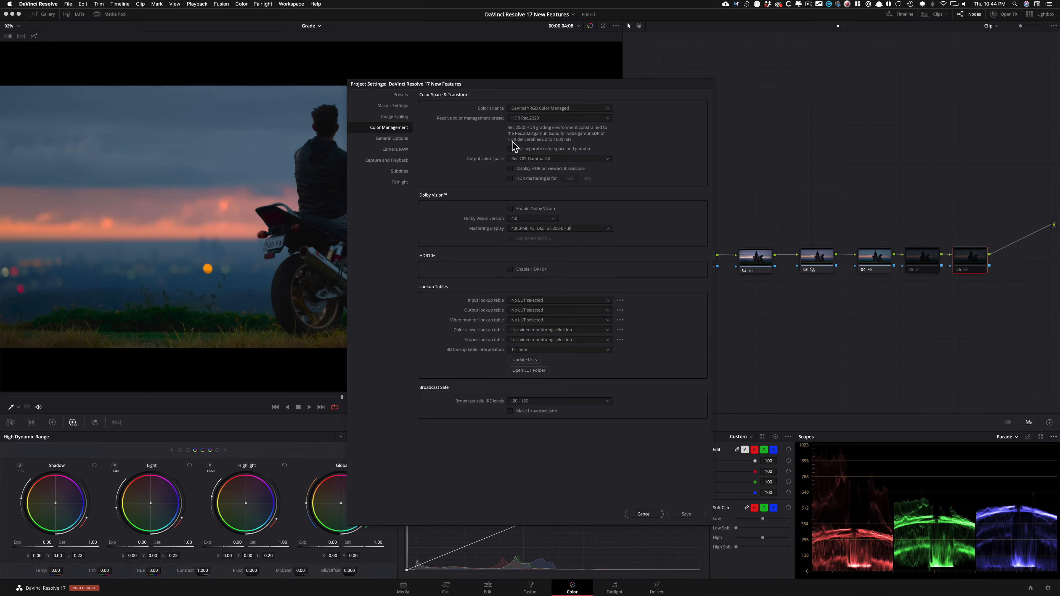
left_click(594, 120)
left_click(547, 167)
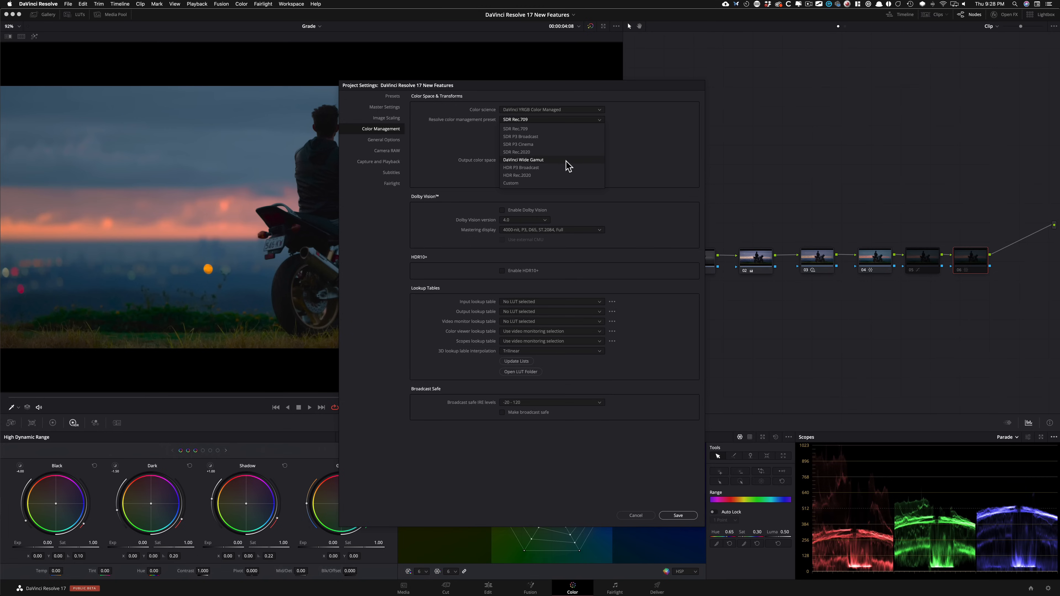
Step: Set the color management preset to DaVinci Wide Gamut and compare its gamut with the others in DWG graph.png in Preview
left_click(566, 160)
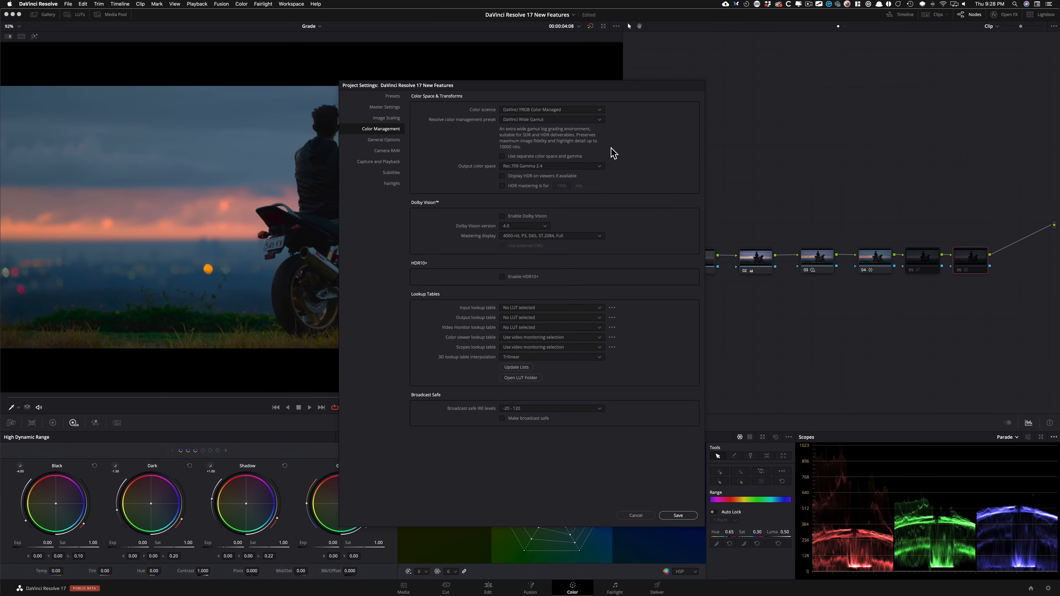
key("super+Tab")
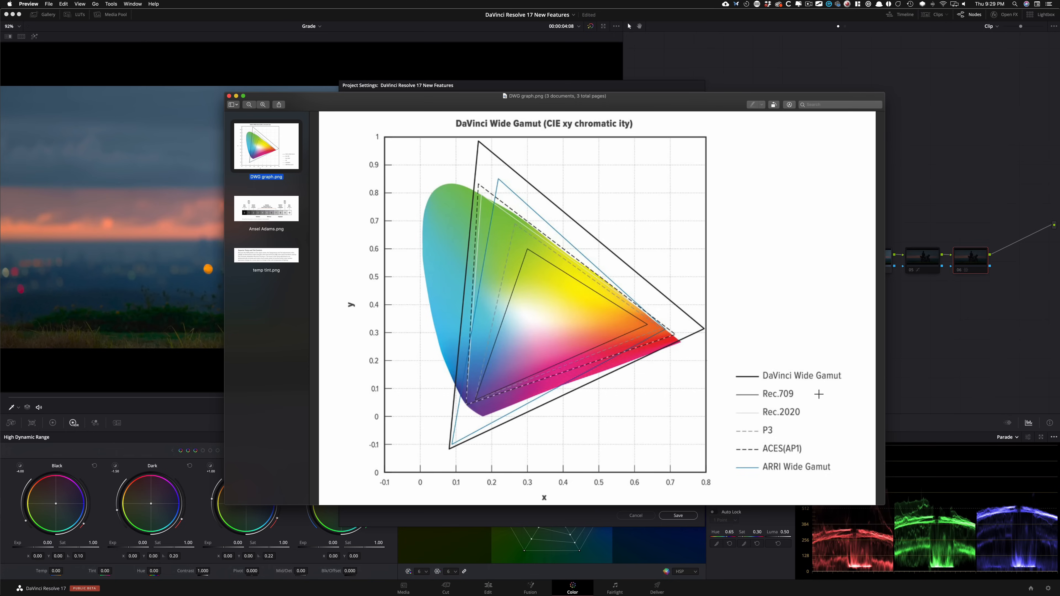
key("super+Tab")
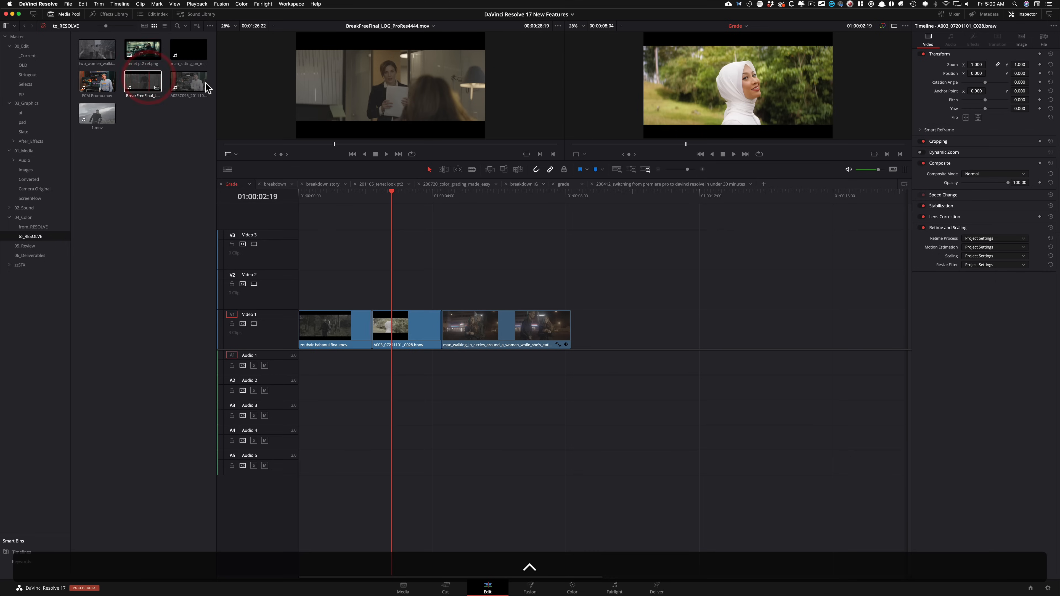
Step: Create a new timeline from the clip BreakFreeFinal_LOG_ProRes4444.mov and scrub it to 01:00:38:19
right_click(237, 72)
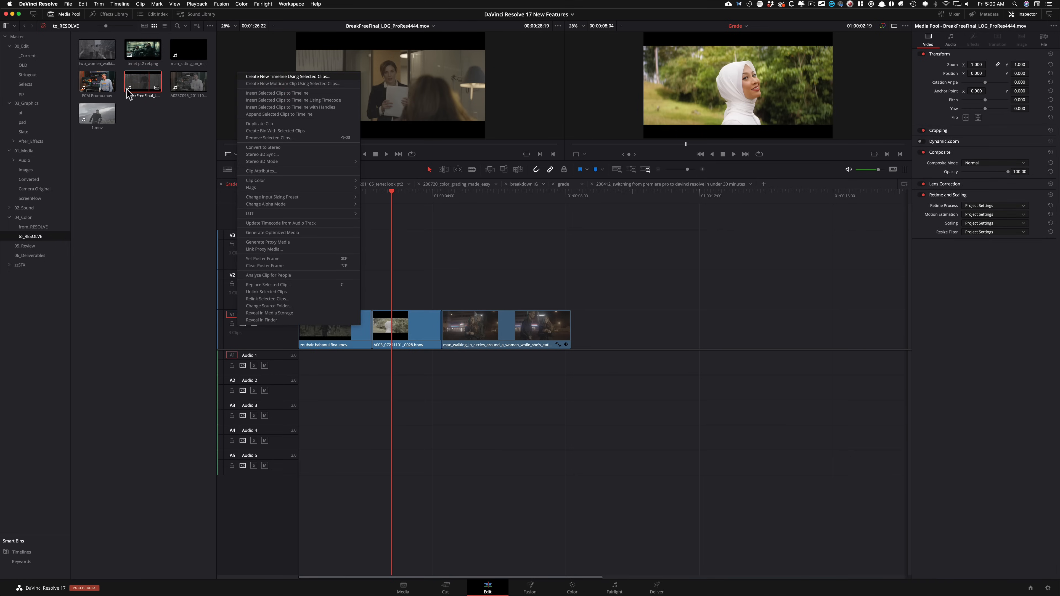
left_click(601, 324)
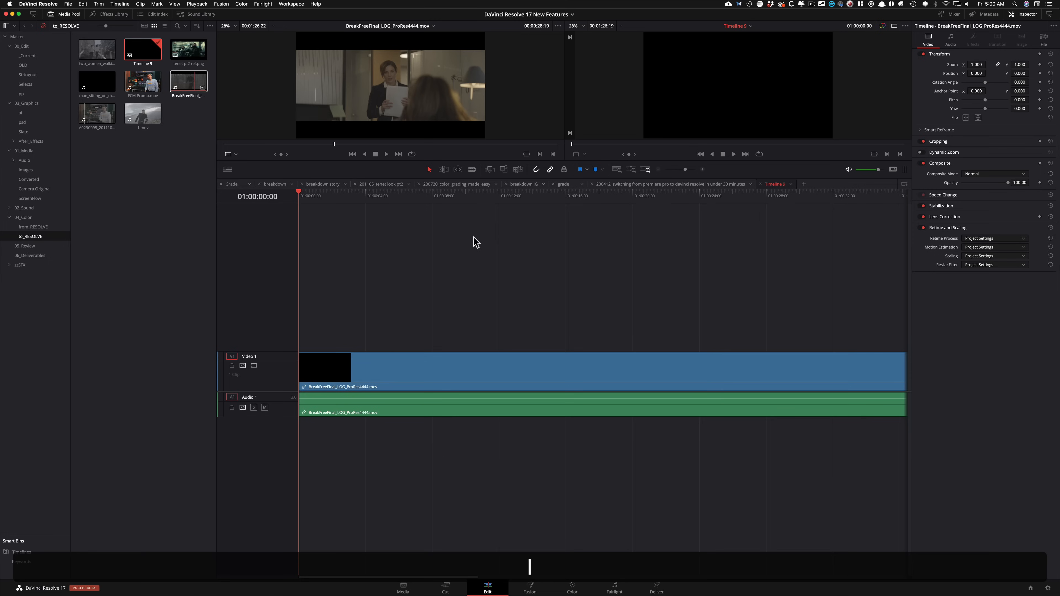
key("super+minus")
left_click_drag(319, 194, 461, 217)
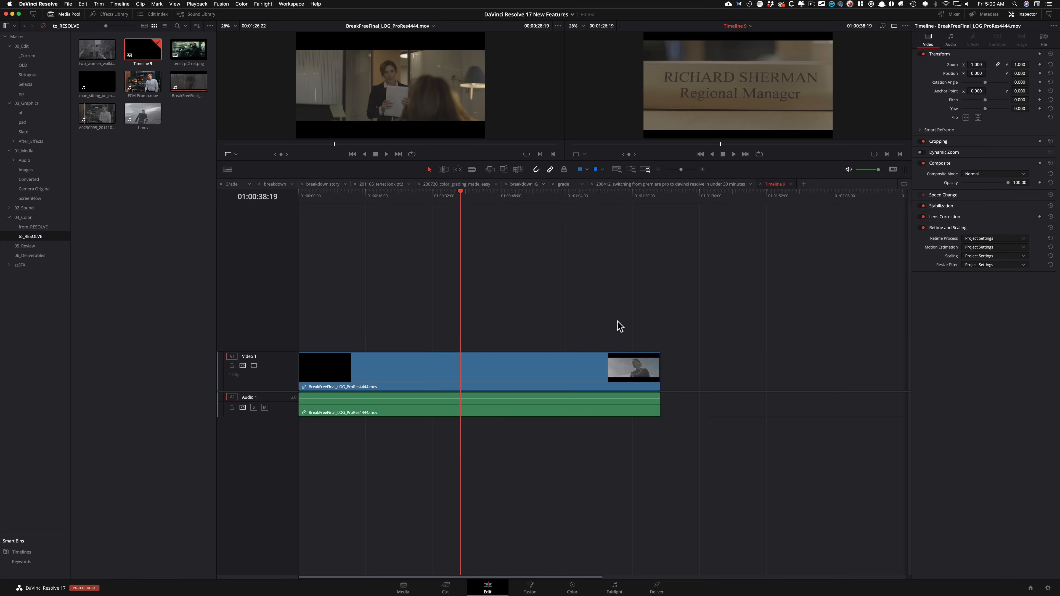
Step: Run Detect Scene Cuts on the BreakFreeFinal_LOG_ProRes4444.mov clip in the timeline
left_click(461, 260)
left_click(121, 4)
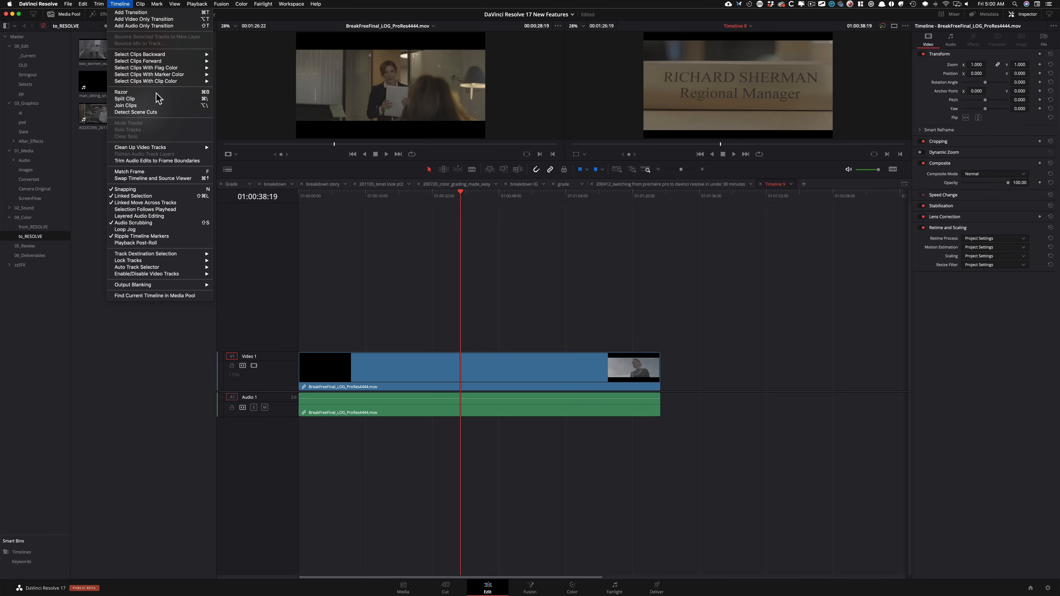
left_click(153, 113)
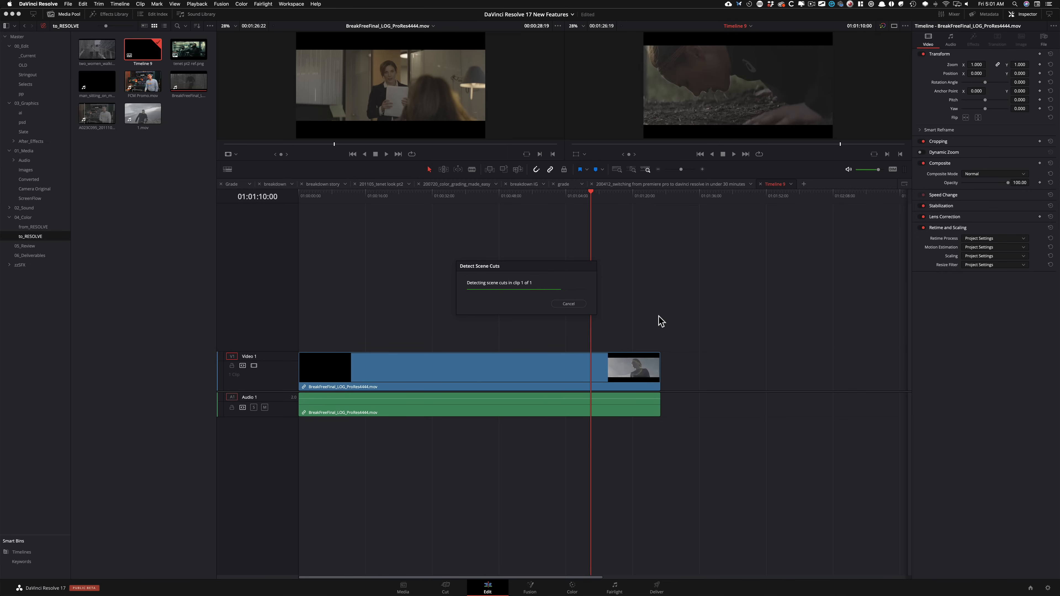
Step: Review the detected cuts along the timeline and delete the unneeded edit point at 01:00:17:19
left_click(388, 199)
key("2")
left_click_drag(439, 202, 456, 204)
key("2")
left_click_drag(651, 255, 333, 237)
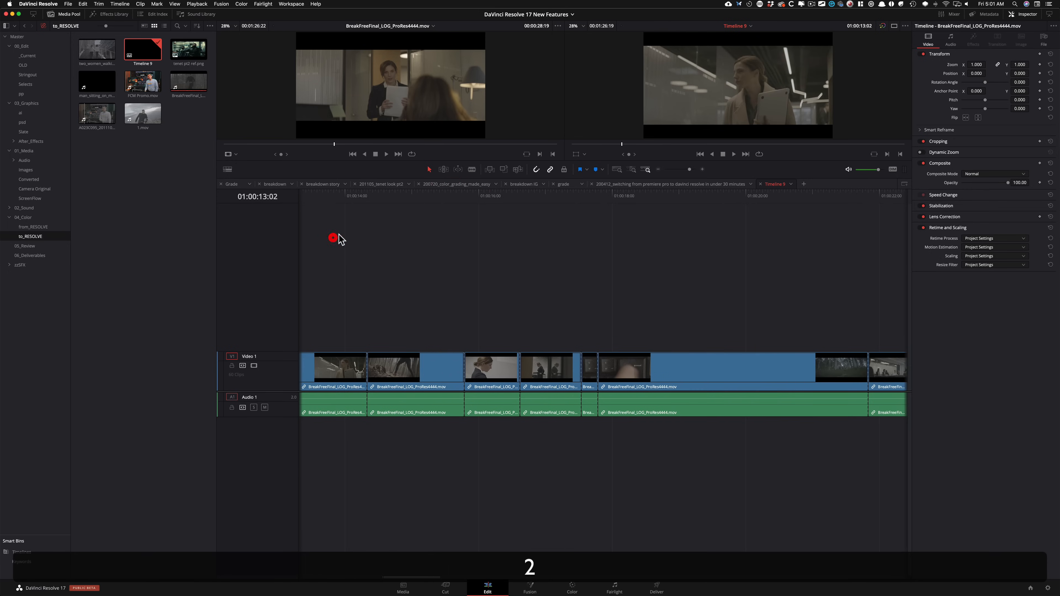
mouse_move(588, 202)
left_mouse_down()
mouse_move(627, 203)
mouse_move(591, 202)
left_mouse_up()
key("2")
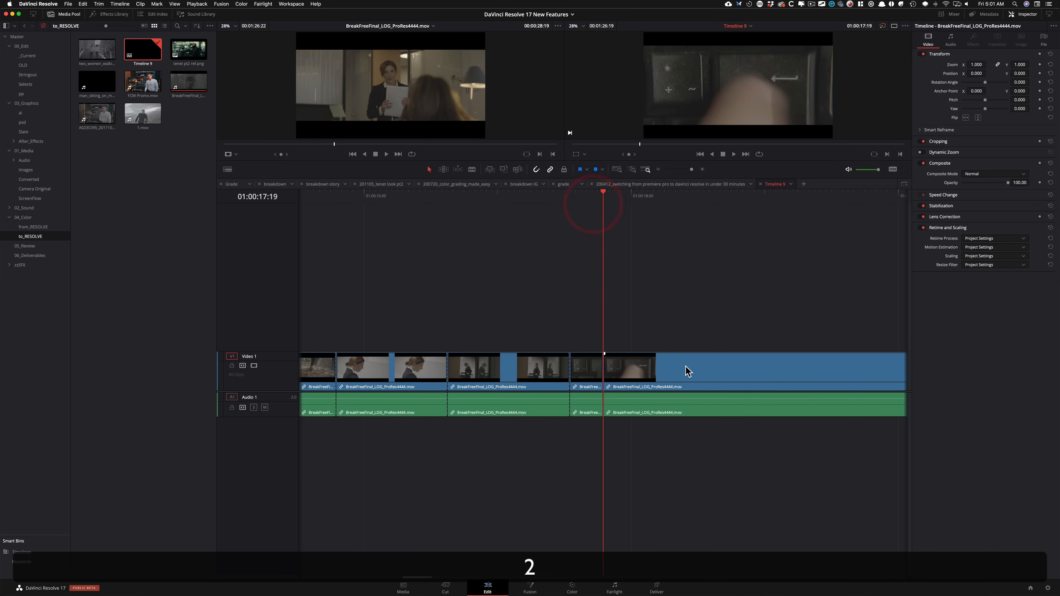
left_click(605, 373)
left_click(604, 373)
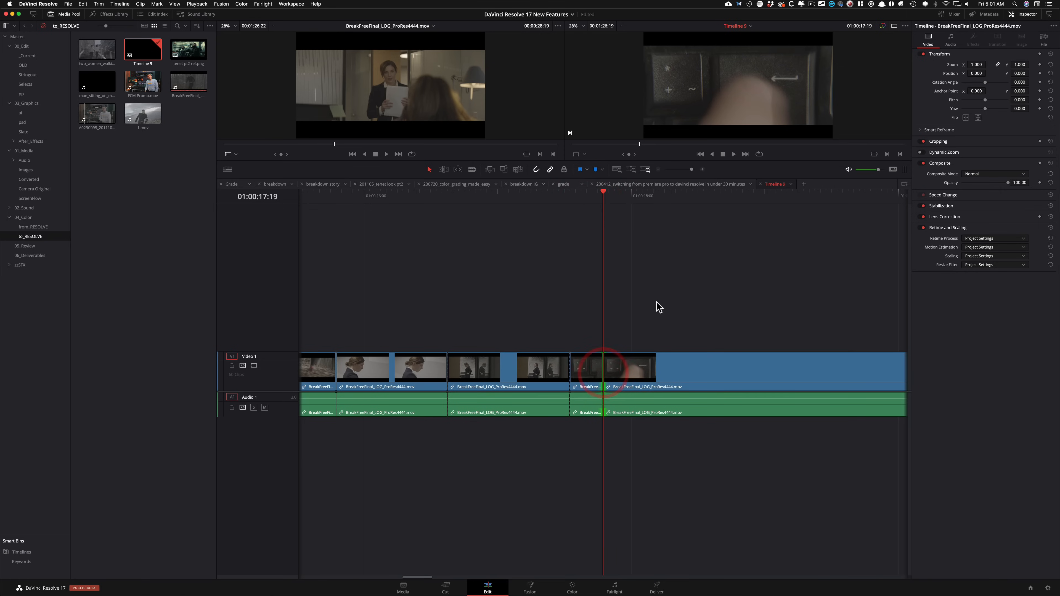
key("BackSpace")
left_click_drag(552, 264, 547, 265)
key("i")
left_click_drag(742, 278, 514, 243)
key("i")
key("i")
key("i")
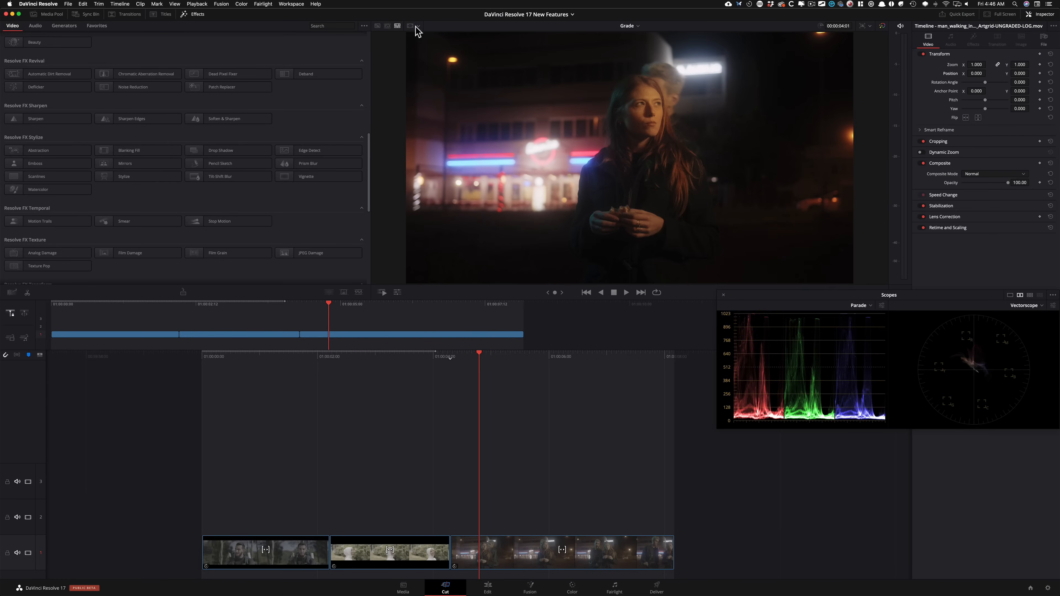
Step: Overlay the 1:1 social media safe area guide on the viewer
left_click(418, 25)
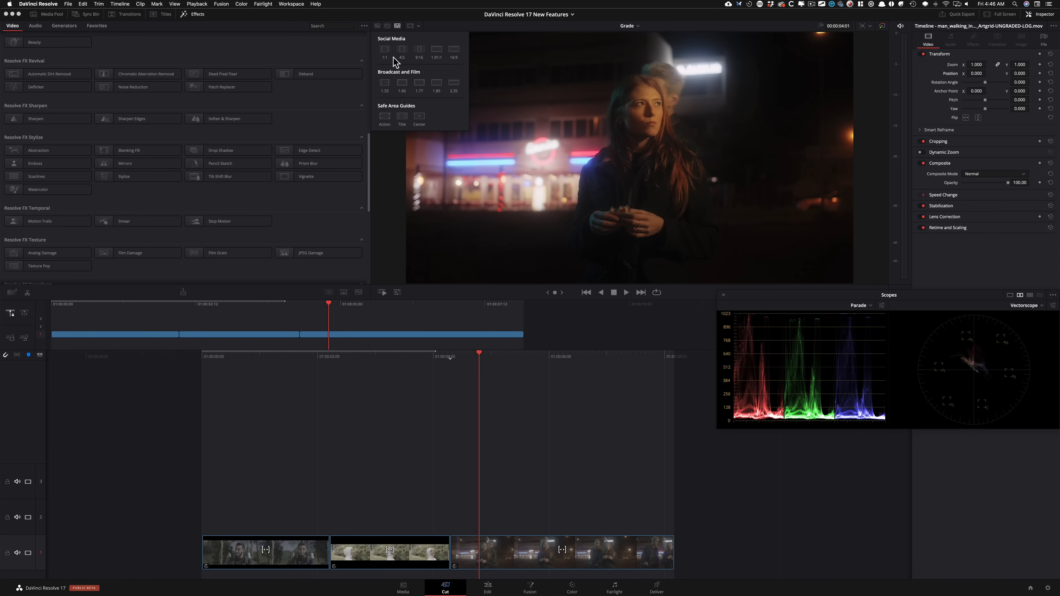
left_click(384, 49)
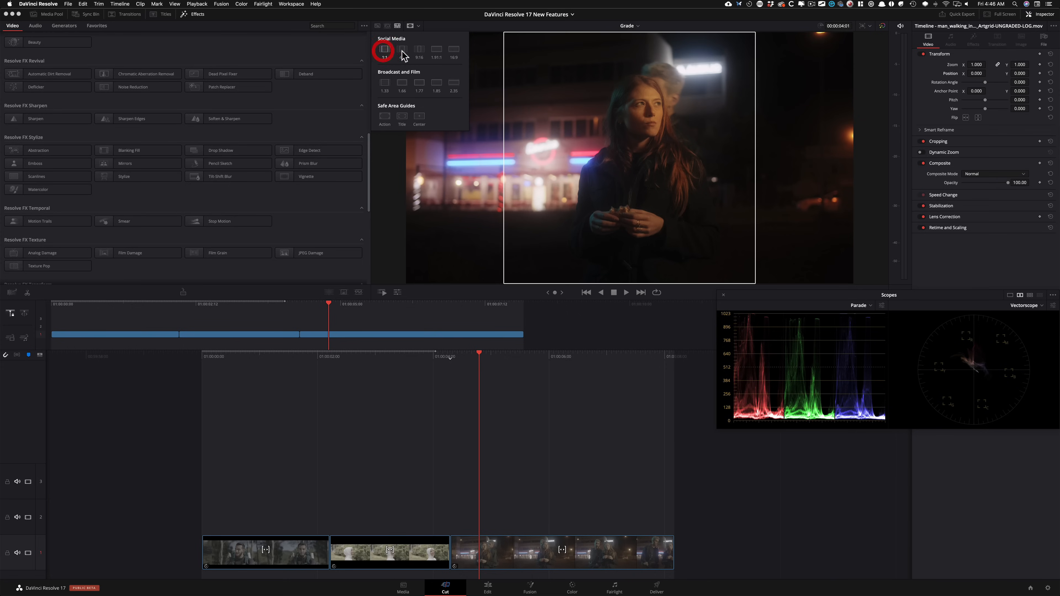
left_click(461, 28)
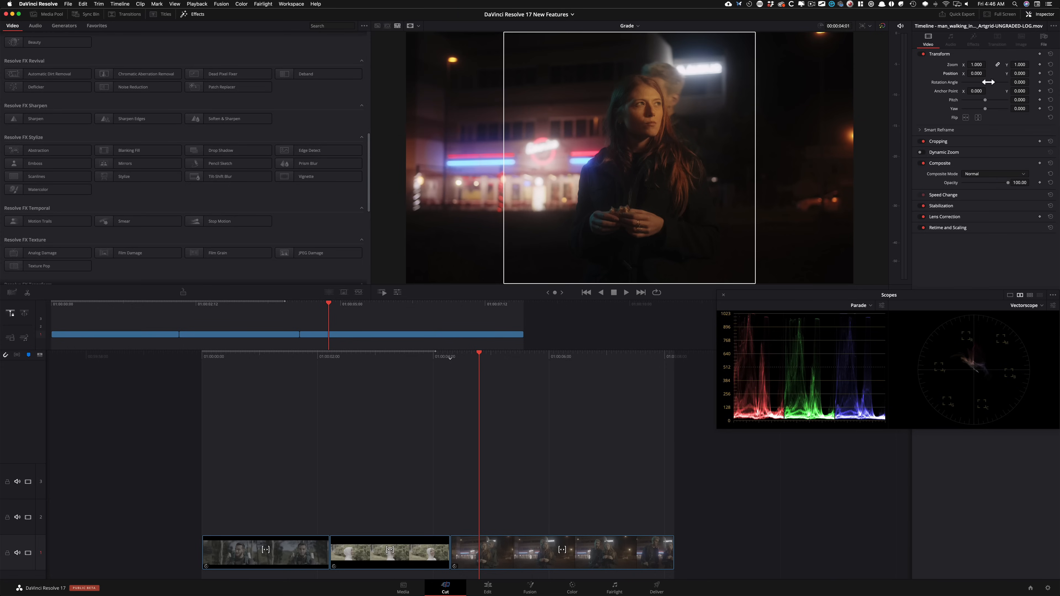
Step: Try shifting the woman's clip to X position -123.000 inside the square guide, and undo the shift
left_click_drag(972, 73, 929, 80)
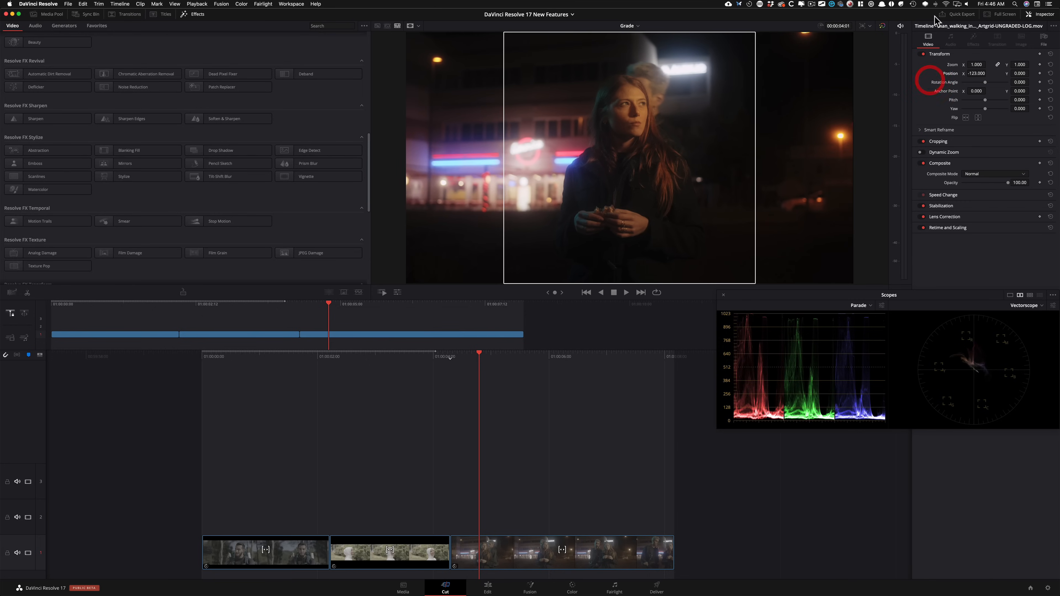
key("super+z")
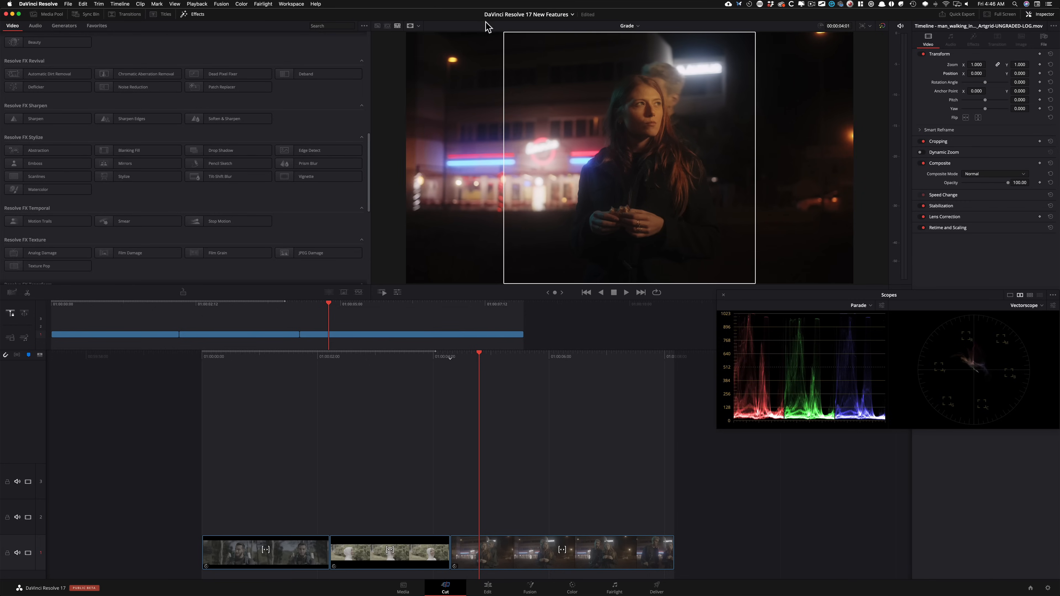
Step: Compare the viewer with the 1:1 guide off and on, leave it hidden, and look at the other guide options
left_click(412, 27)
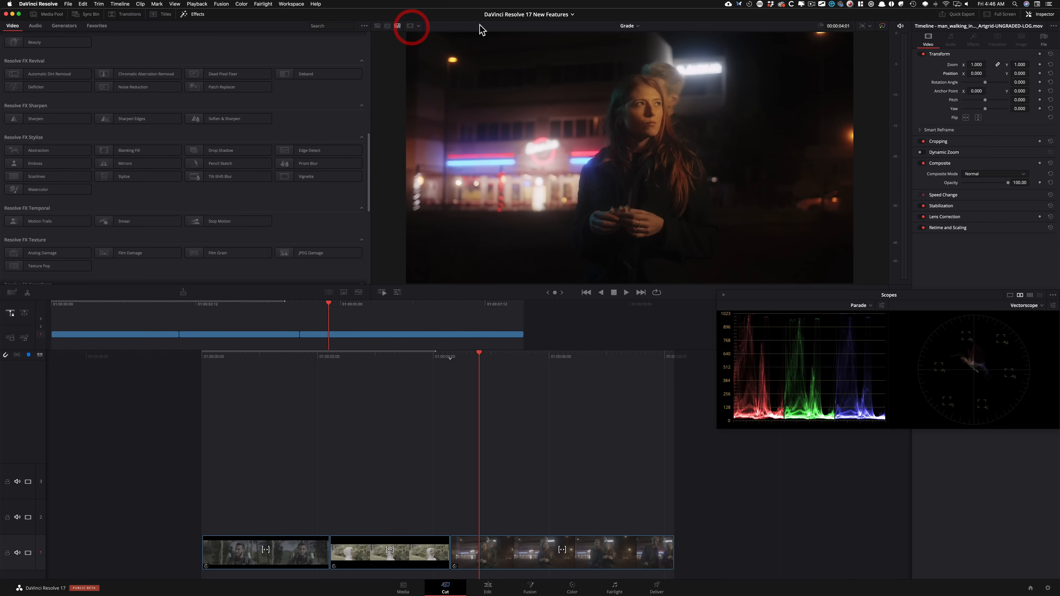
left_click(411, 27)
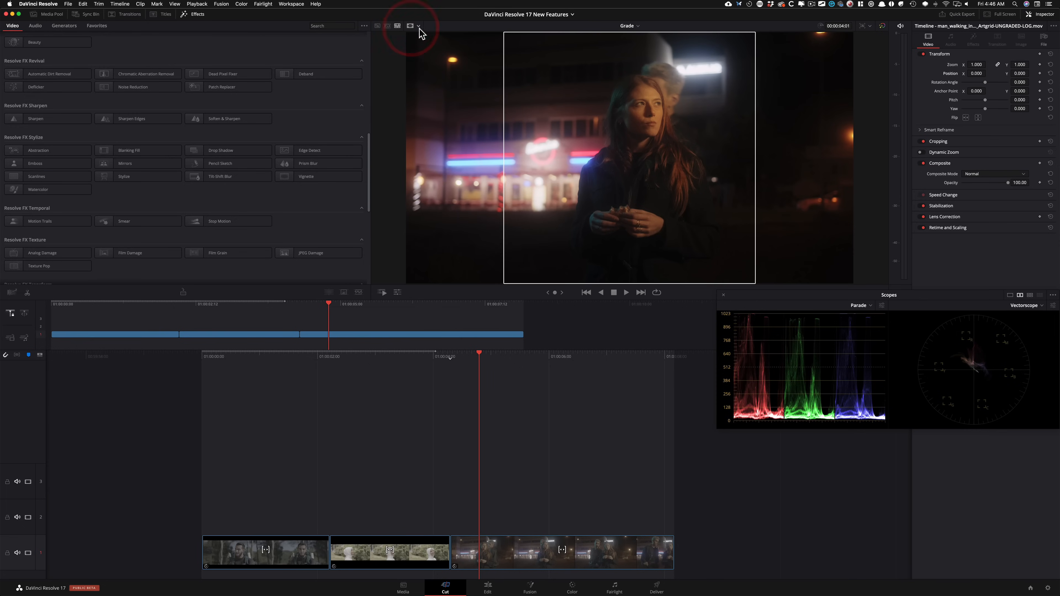
left_click(410, 26)
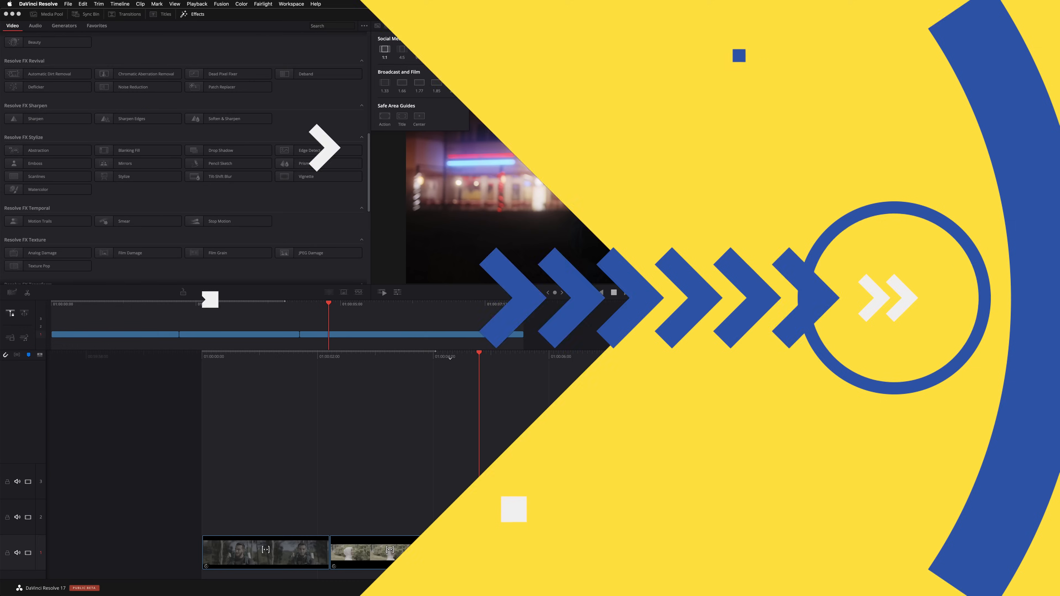
left_click(418, 25)
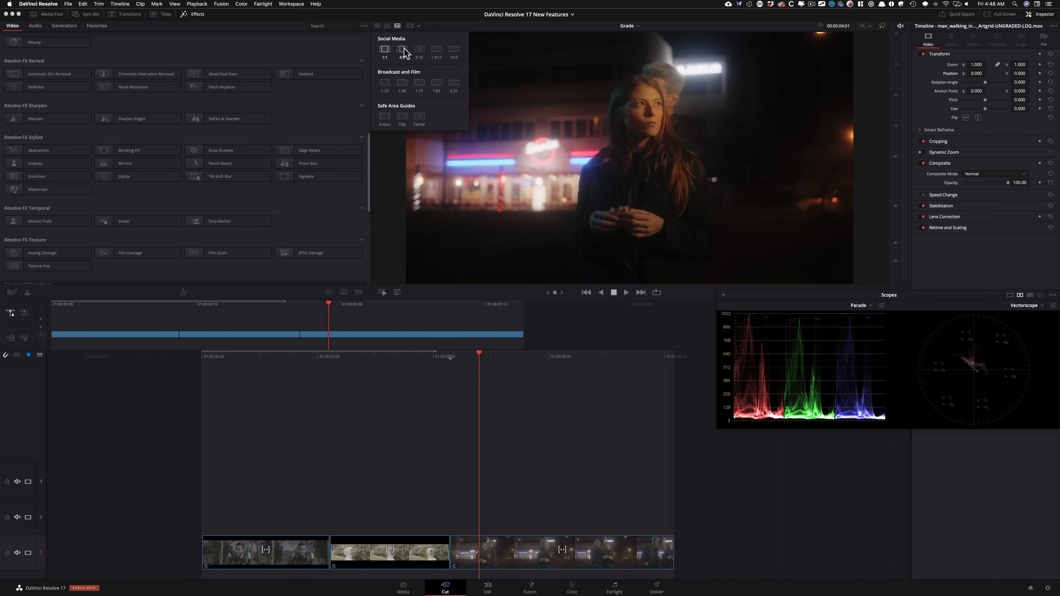
left_click(514, 27)
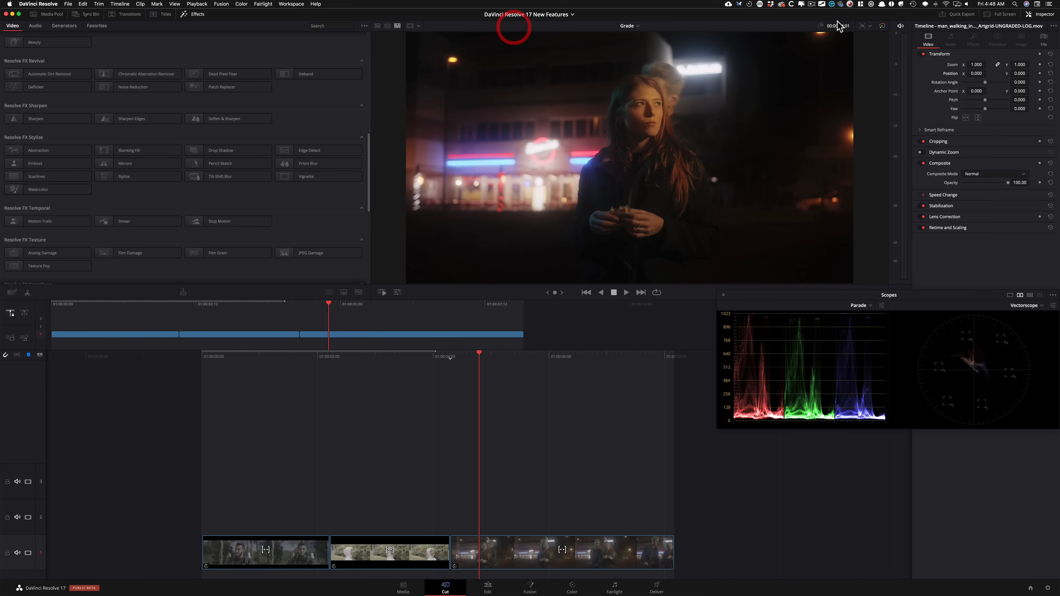
Step: Set the timeline resolution to Square 1080 x 1080, try Portrait 1080 x 1920, and return to Square
left_click(867, 25)
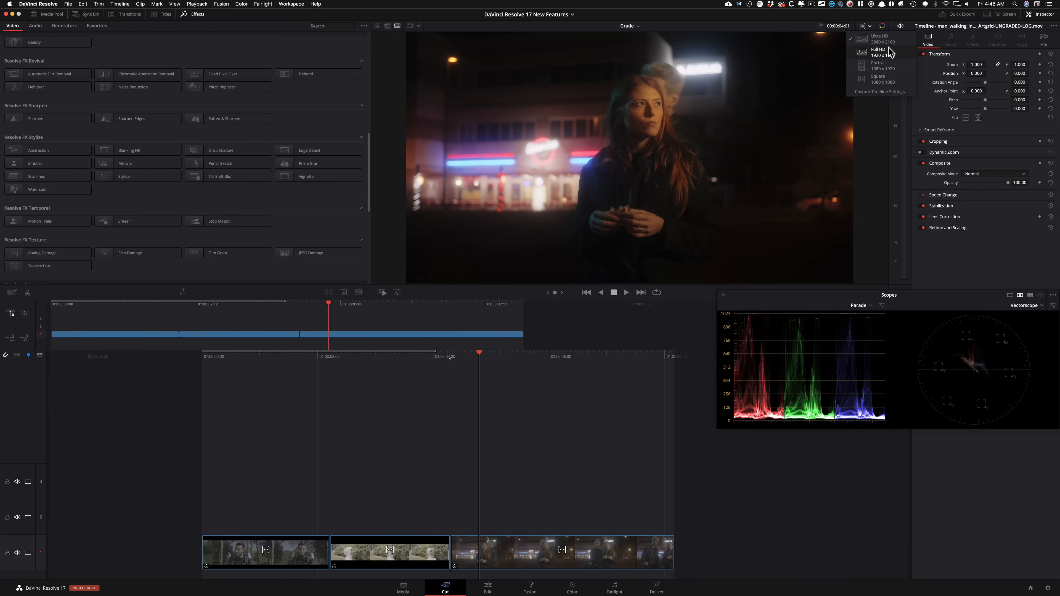
left_click(881, 81)
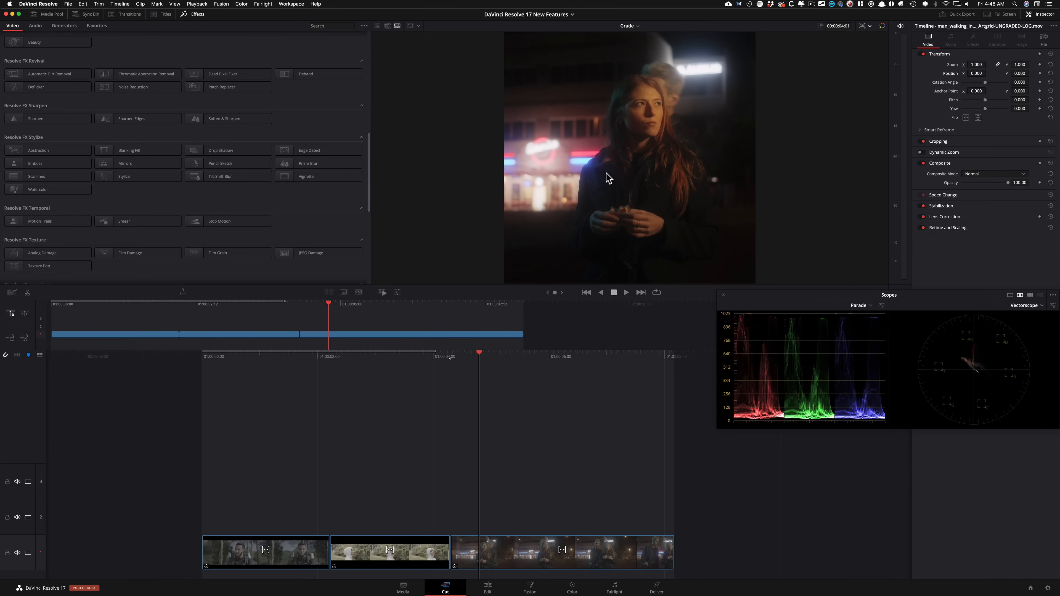
left_click(870, 26)
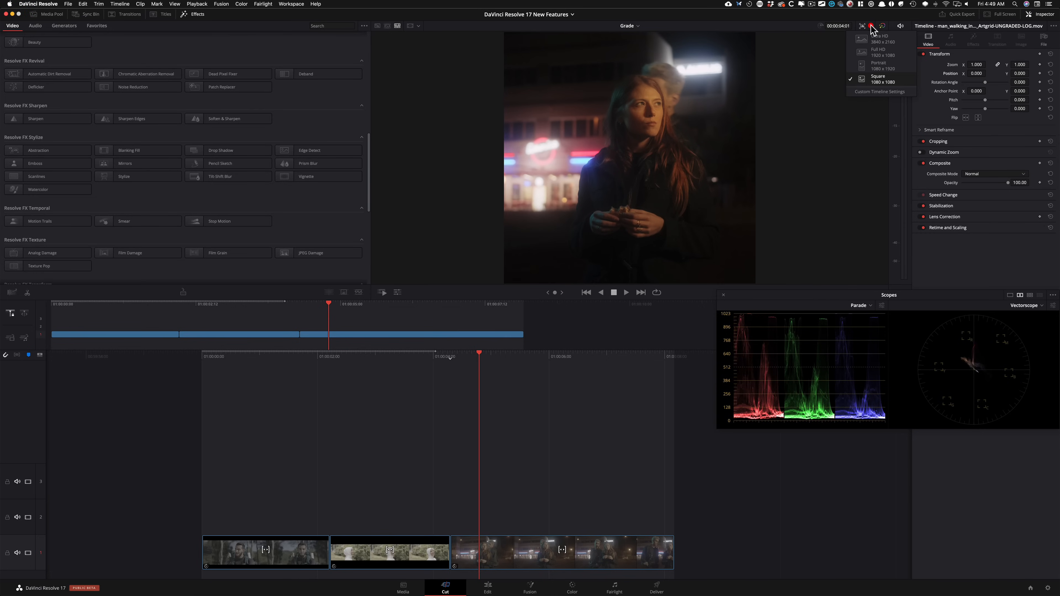
left_click(889, 68)
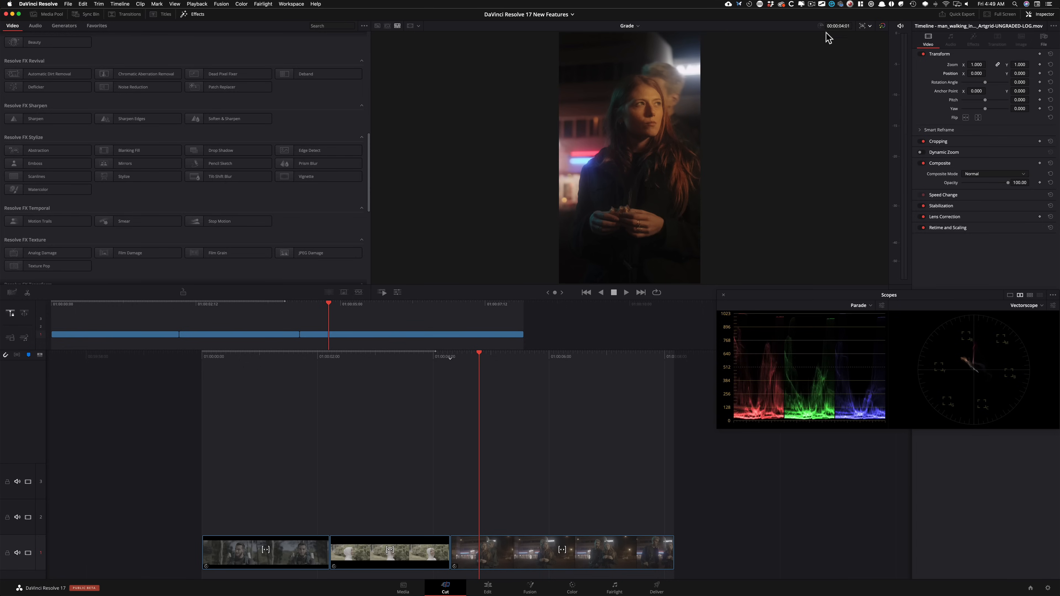
left_click(870, 26)
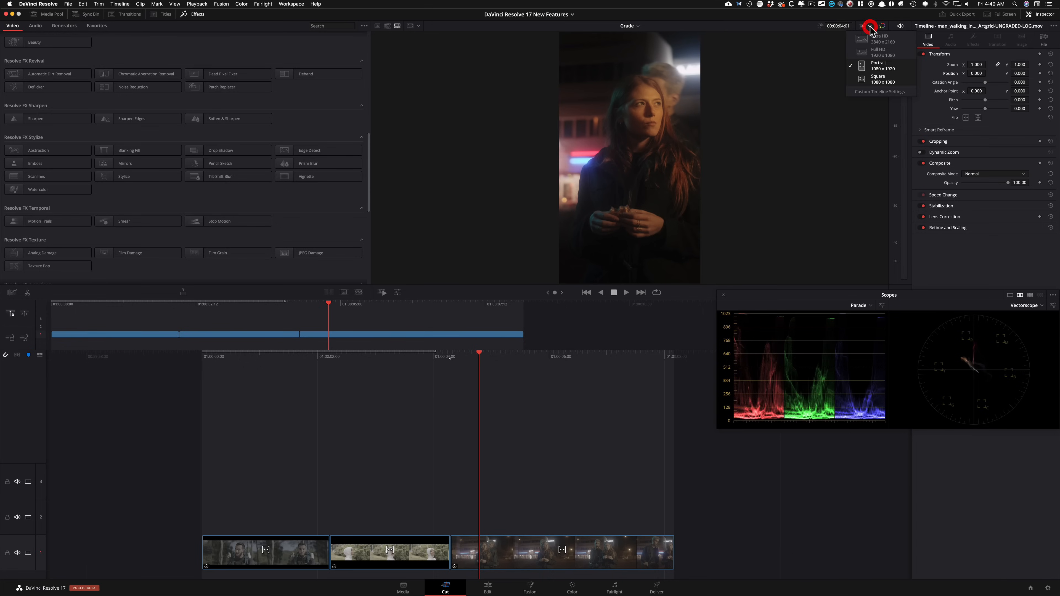
left_click(885, 84)
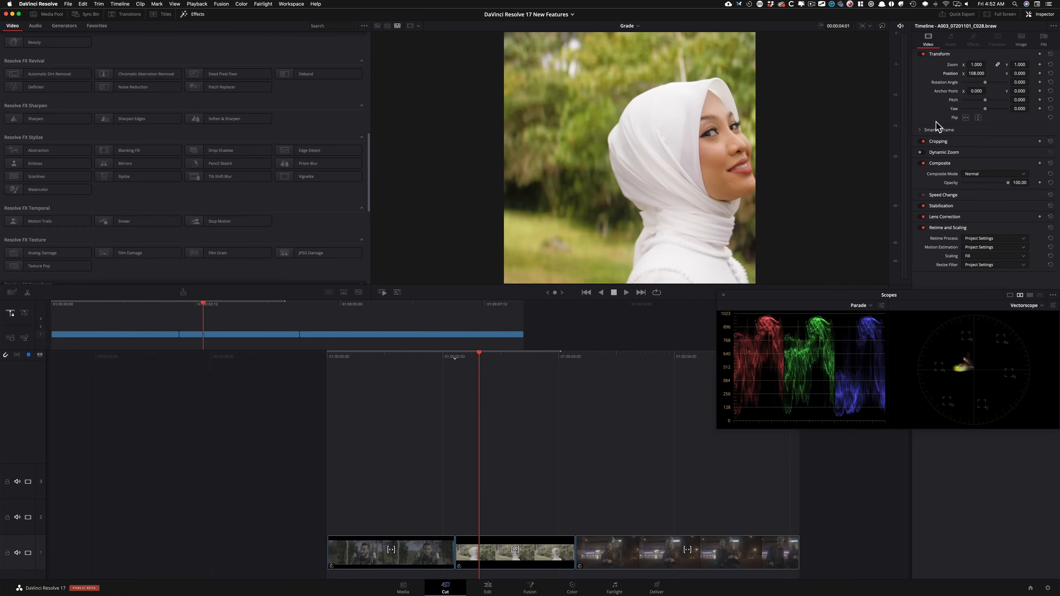
Step: Apply Smart Reframe with automatic object of interest to the white-headscarf clip, and play and scrub through it to check the framing
left_click(920, 131)
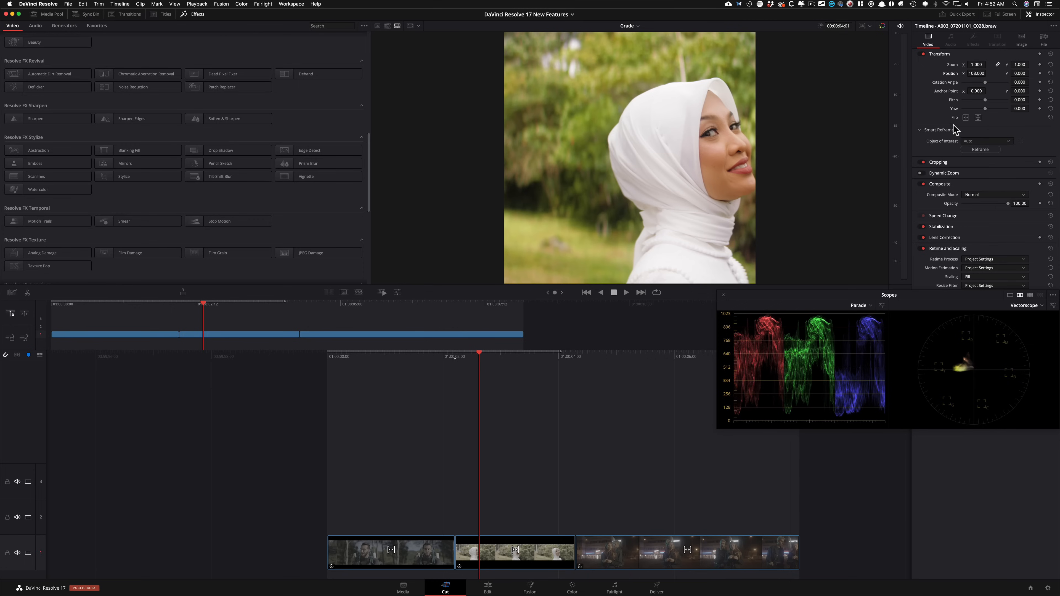
left_click(976, 150)
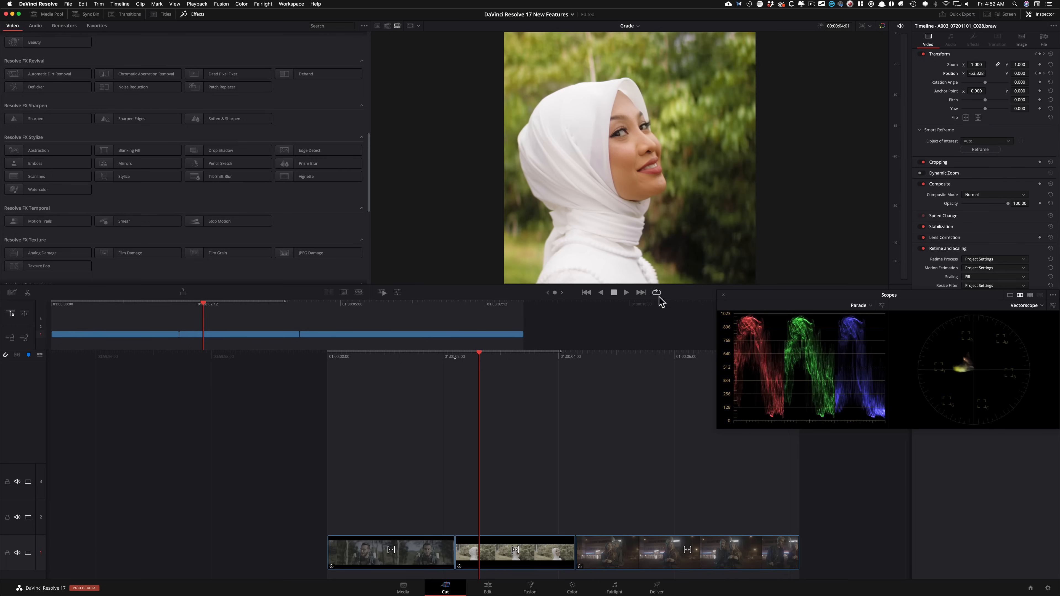
mouse_move(525, 360)
left_mouse_down()
mouse_move(546, 359)
mouse_move(530, 359)
left_mouse_up()
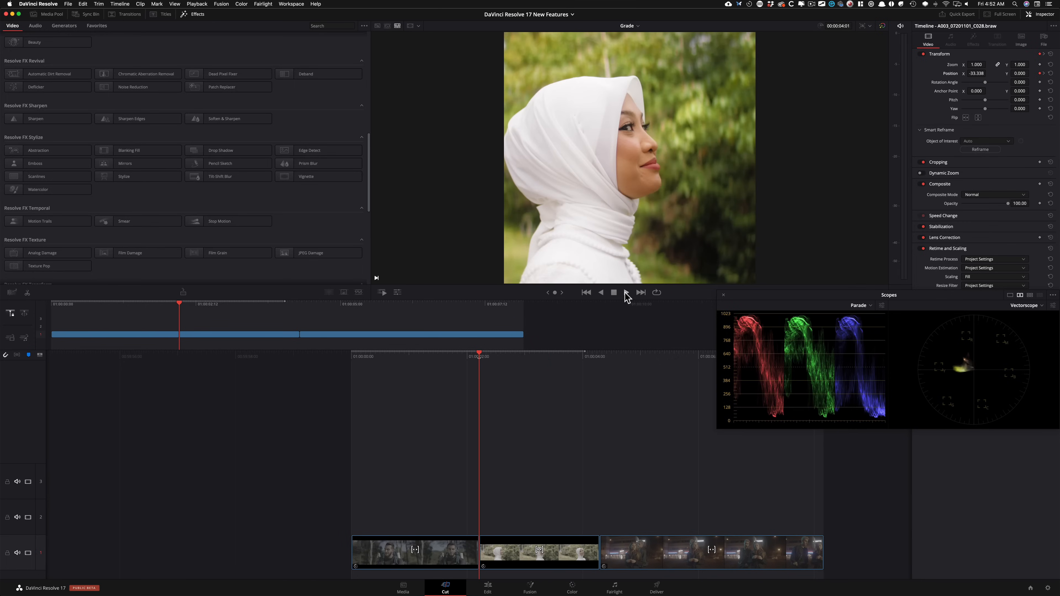
left_click(626, 293)
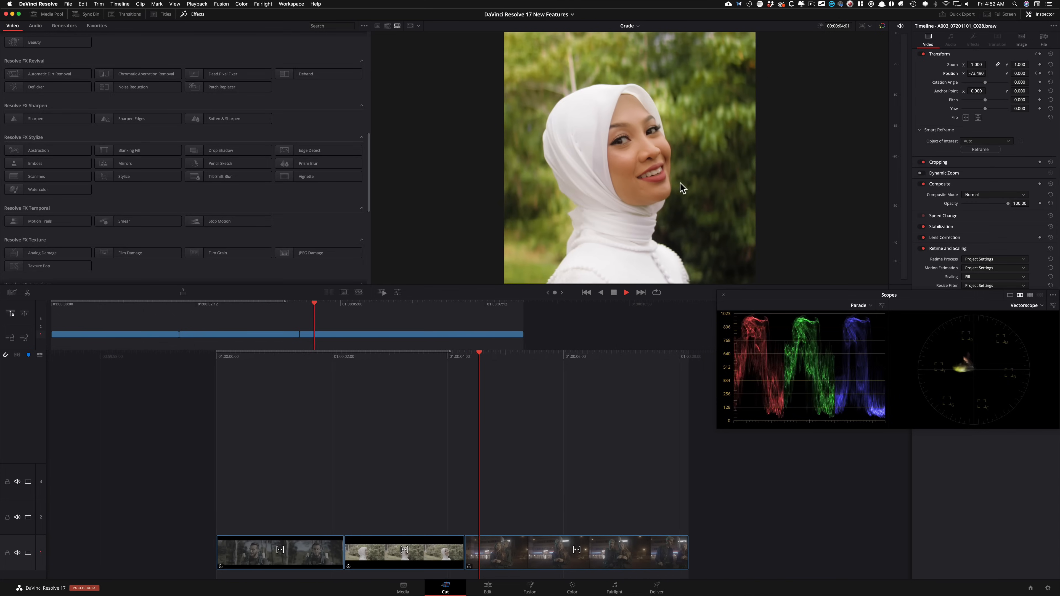
left_click_drag(352, 356, 570, 358)
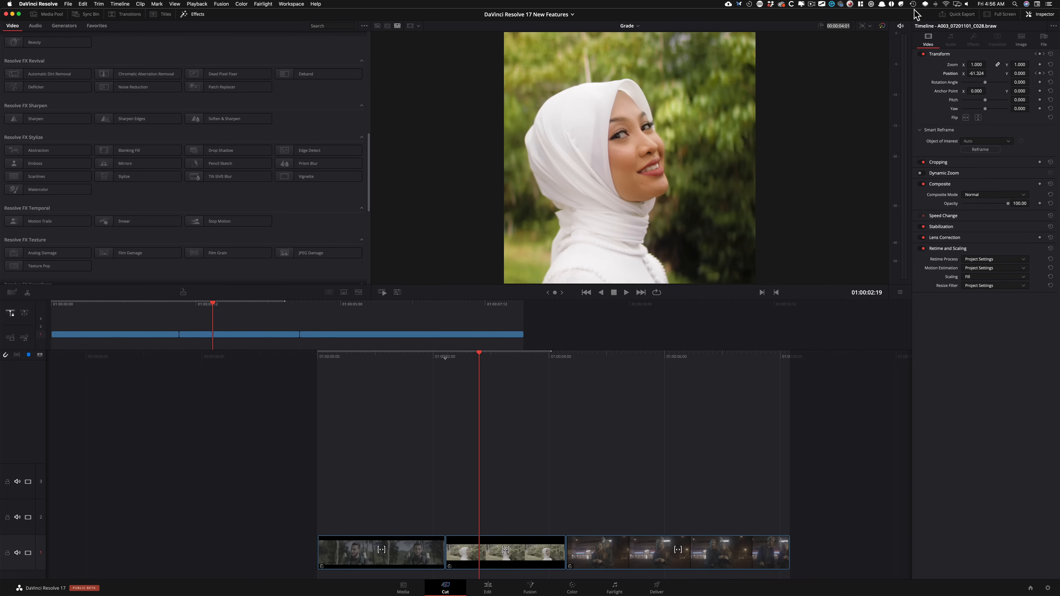
Step: Open Quick Export with the Vimeo preset, look through its privacy options, and activate the empty password field
left_click(962, 15)
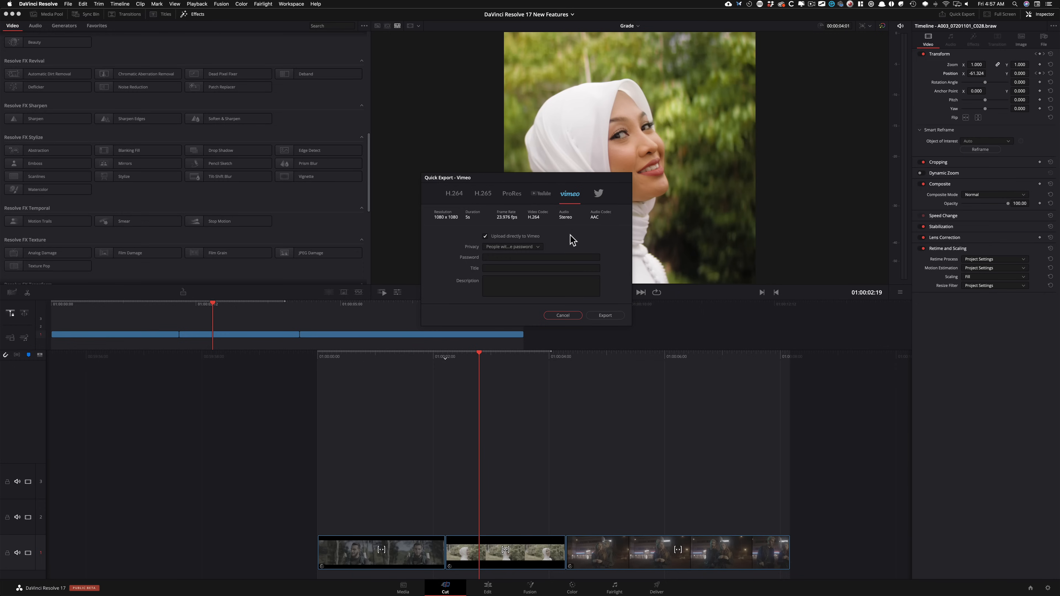
left_click(536, 247)
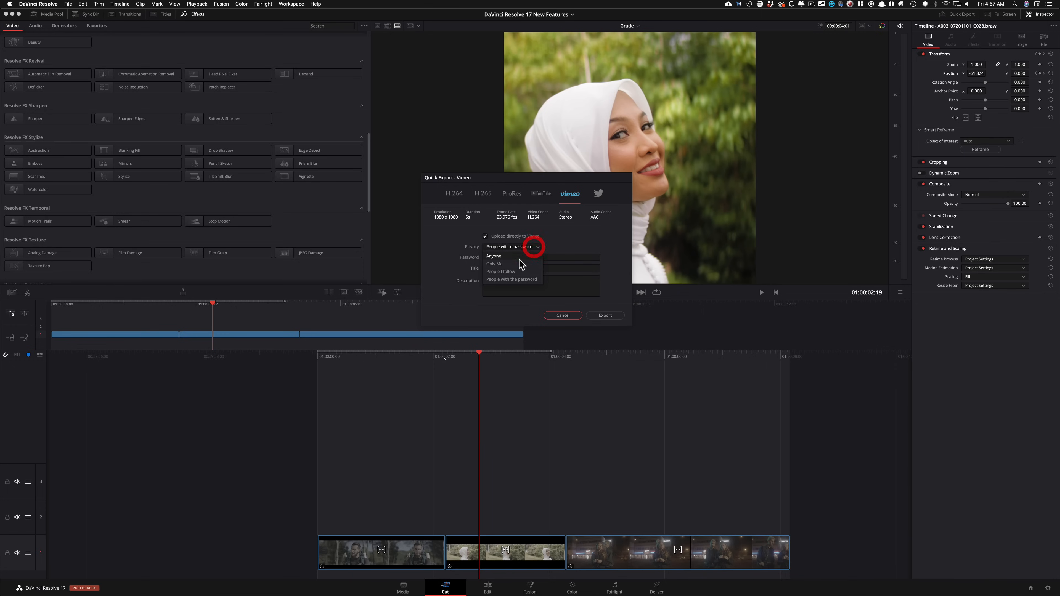
left_click(583, 246)
left_click(531, 258)
left_click(570, 256)
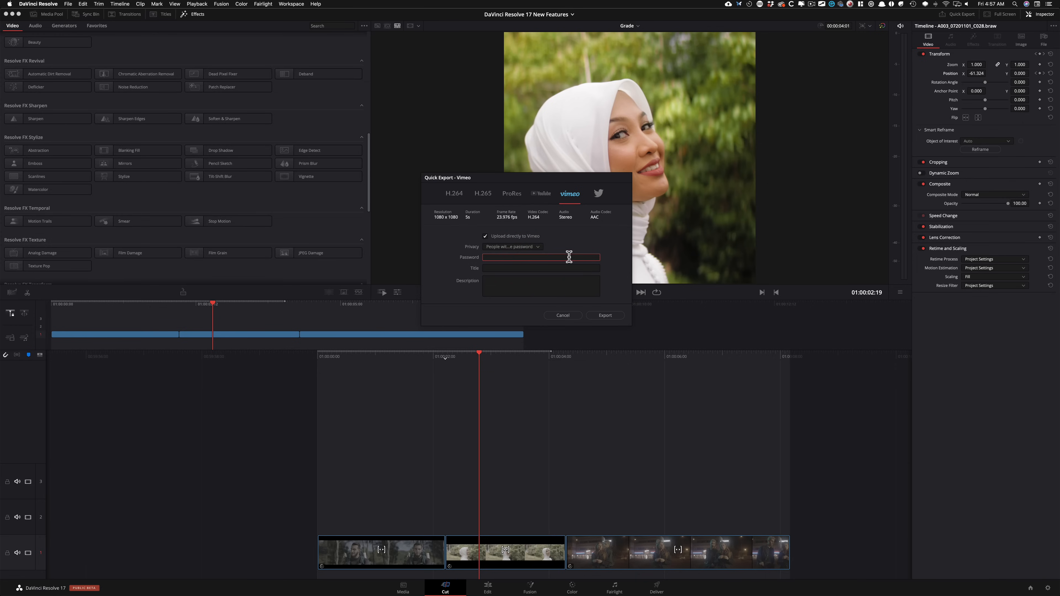